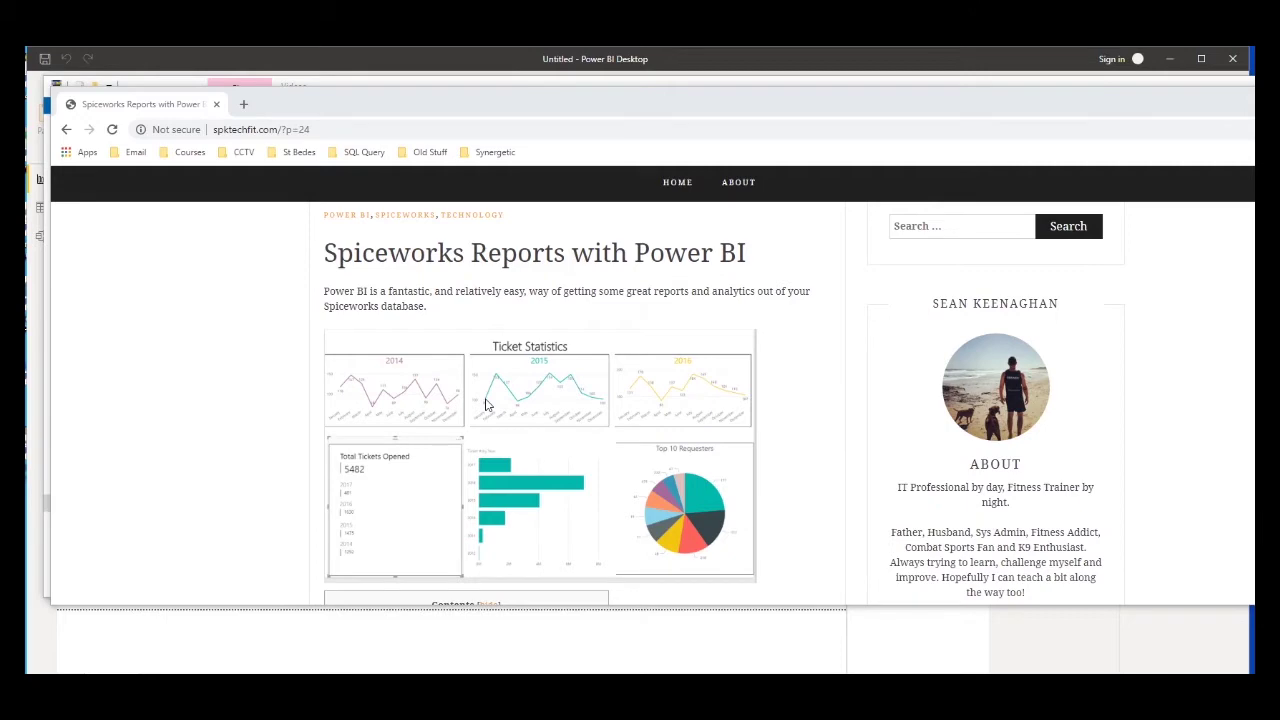
# - Scroll the Spiceworks Reports blog post down to the 'Create the ODBC Connection' steps
pyautogui.scroll(-3, 520, 376)
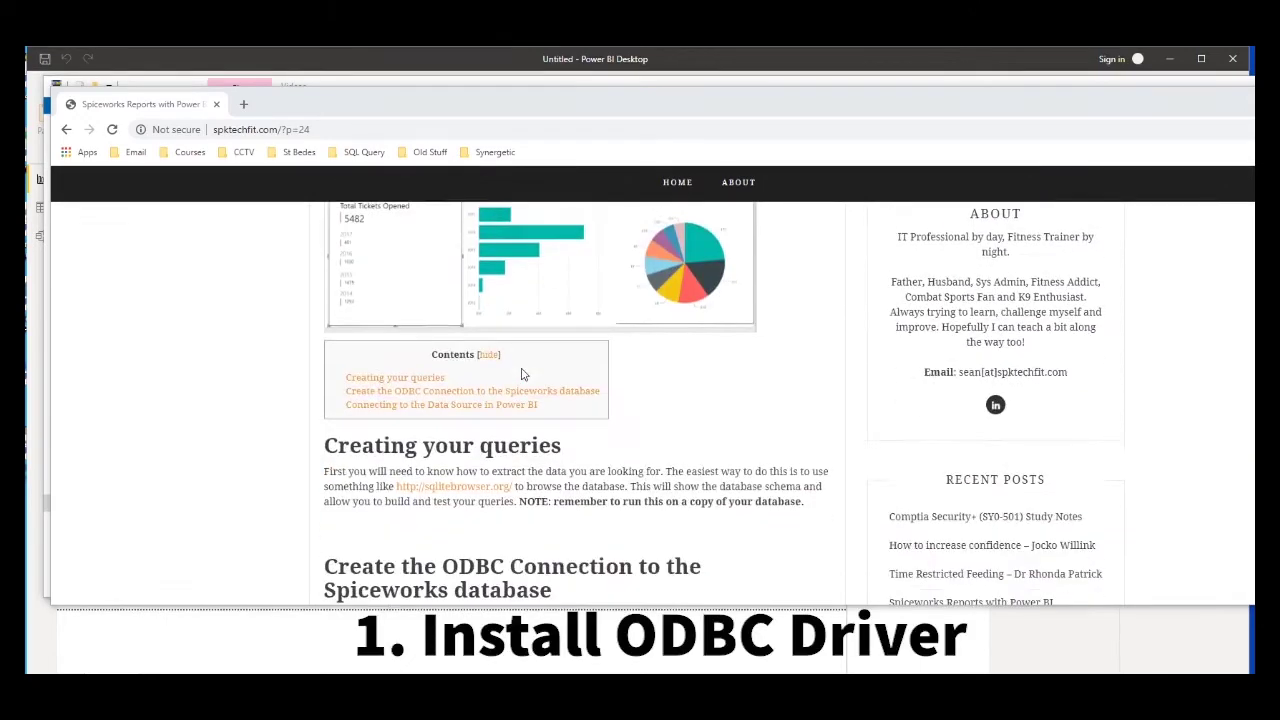
pyautogui.scroll(-3, 520, 374)
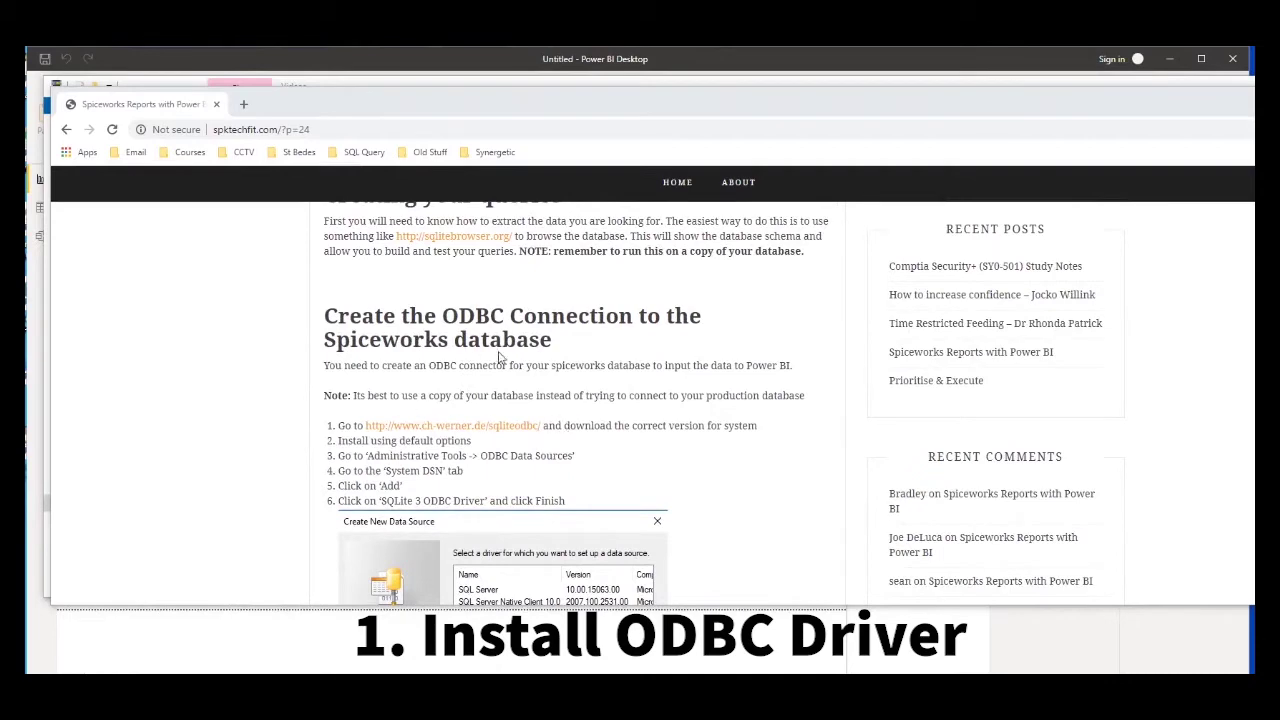
pyautogui.scroll(-1, 385, 418)
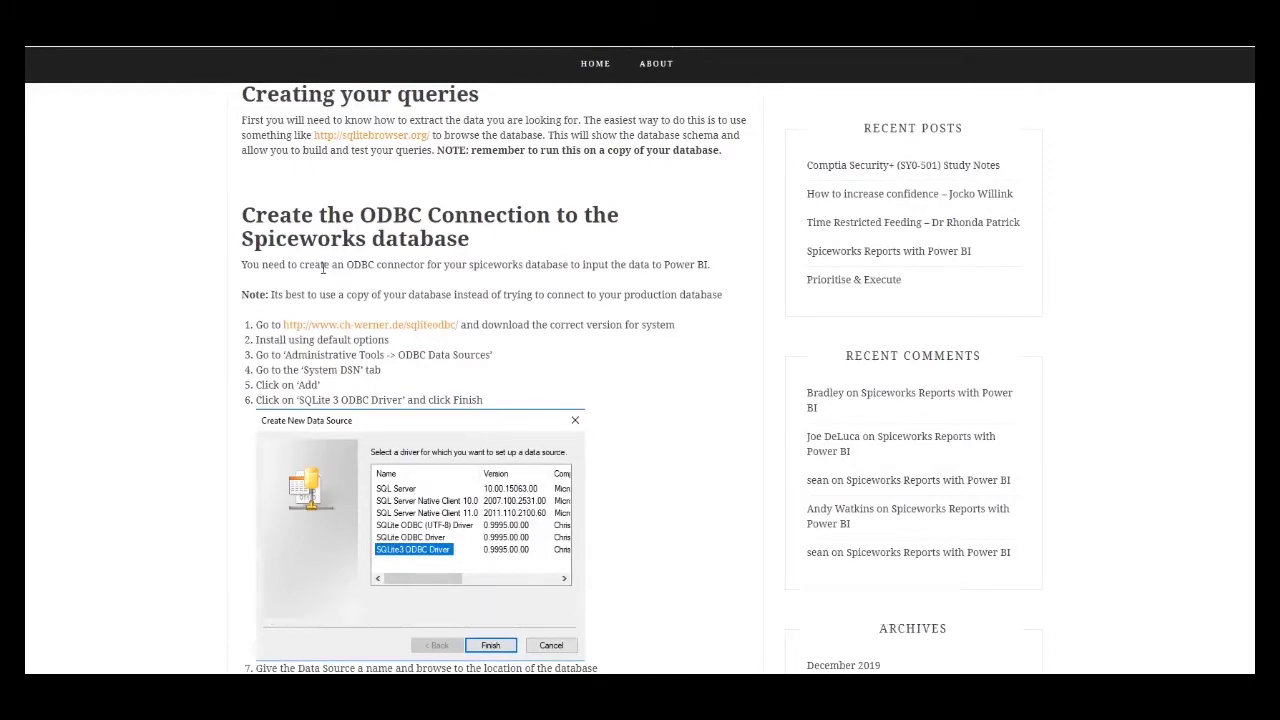
pyautogui.scroll(1, 323, 268)
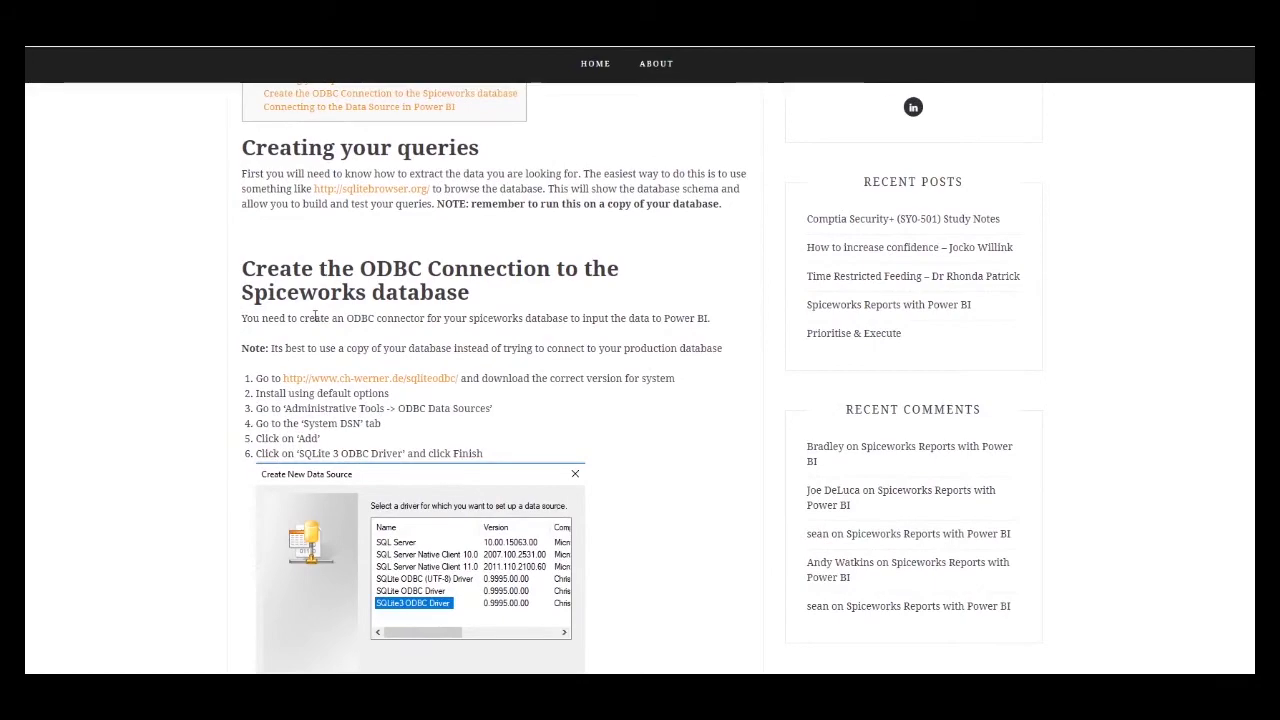
pyautogui.scroll(-1, 339, 280)
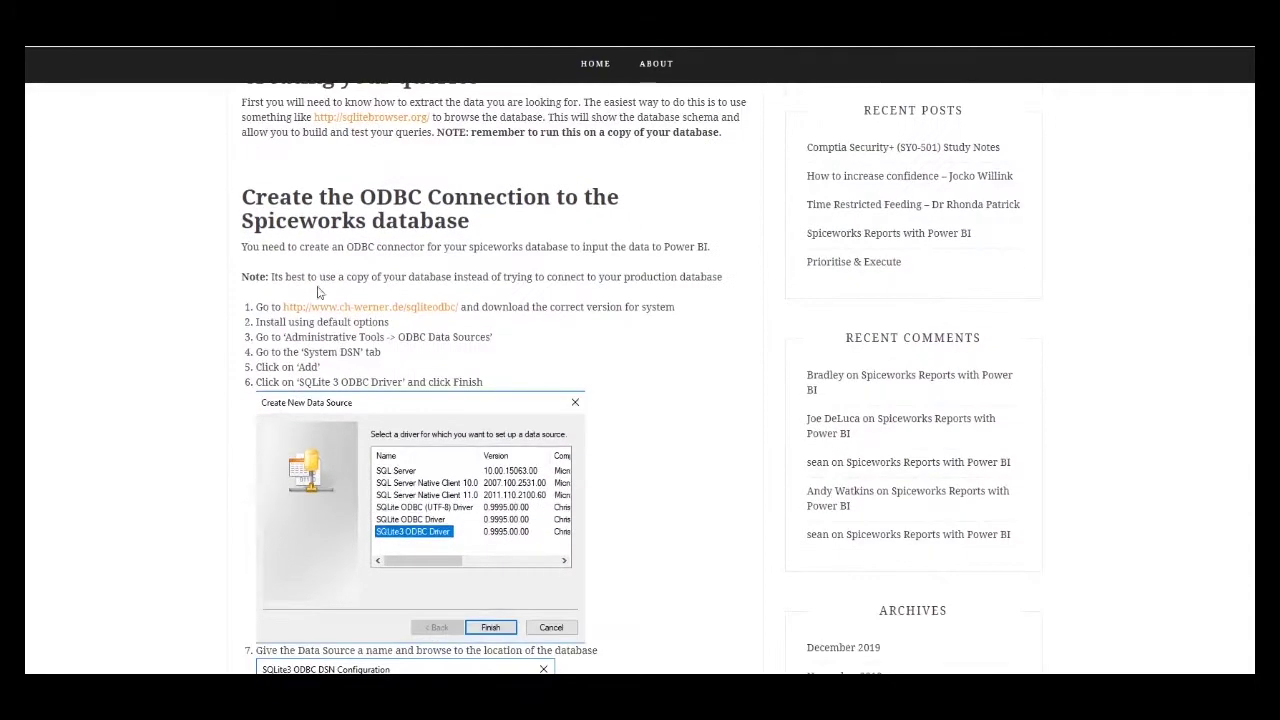
pyautogui.scroll(-2, 285, 303)
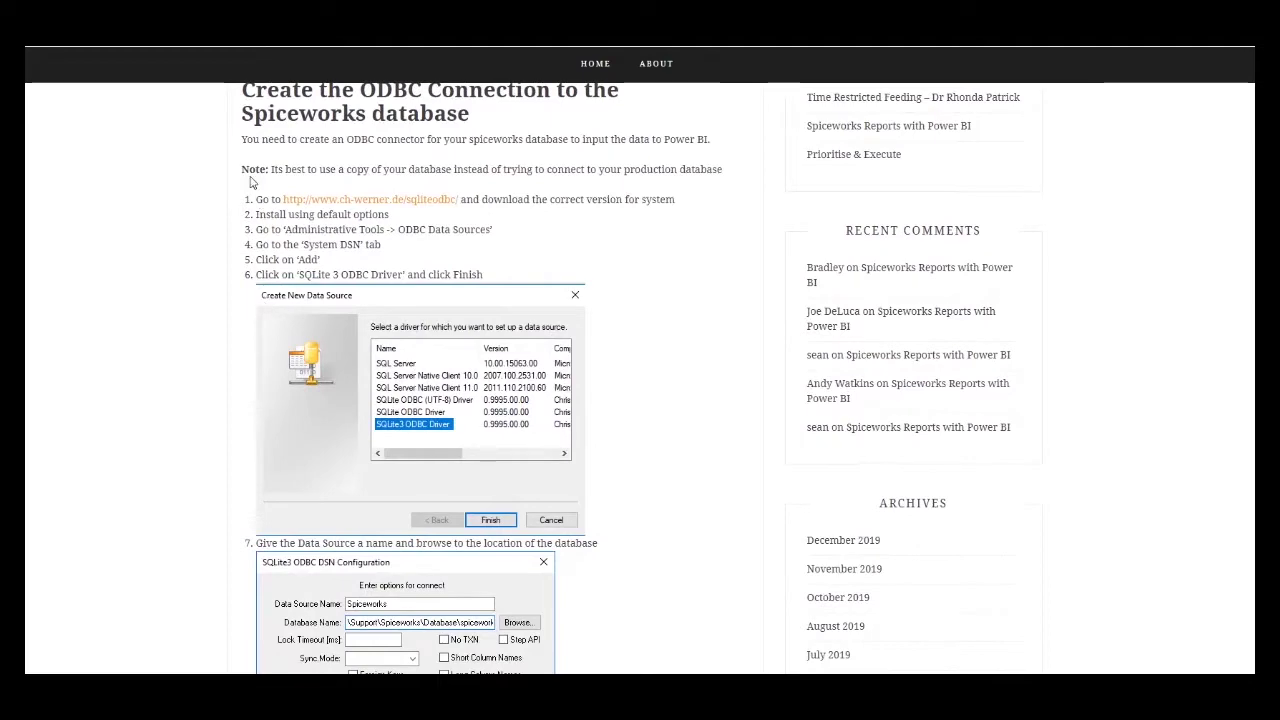
pyautogui.scroll(1, 252, 200)
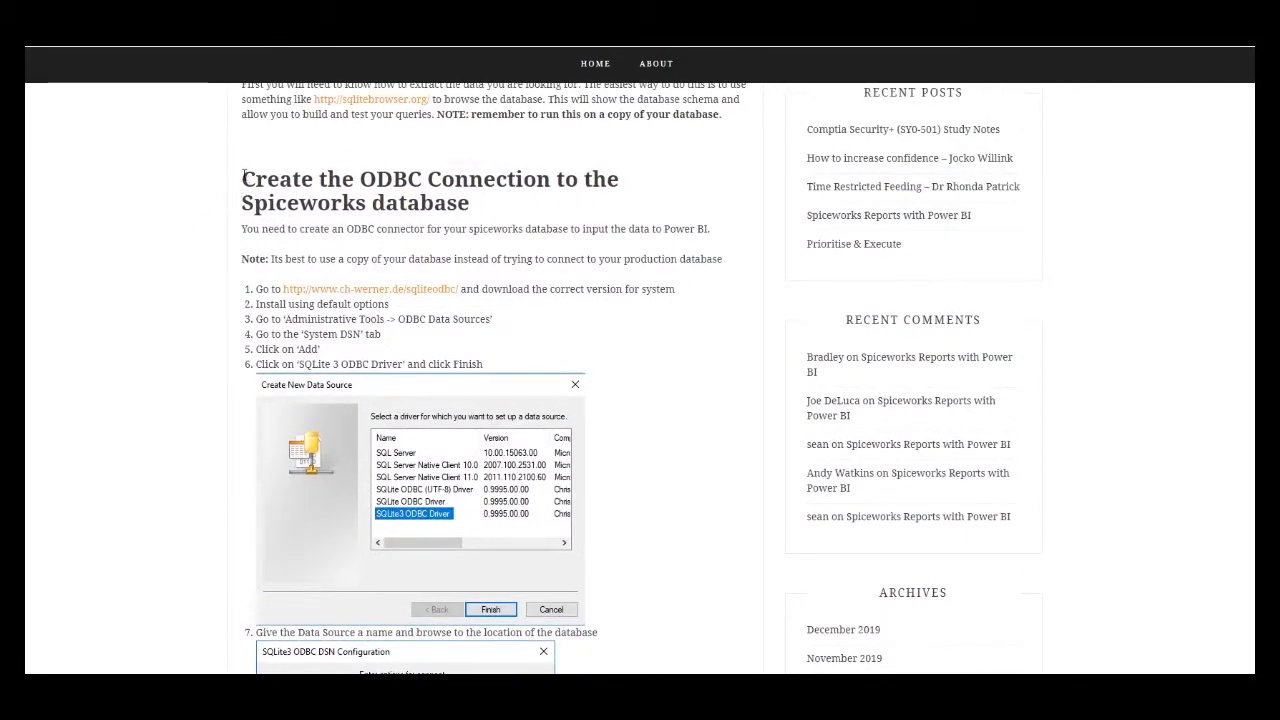
# - Highlight the ODBC connection instructions, then begin a Windows search for the admin tools
pyautogui.moveTo(243, 174); pyautogui.dragTo(143, 280)
pyautogui.click(143, 280)
pyautogui.scroll(-1, 488, 340)
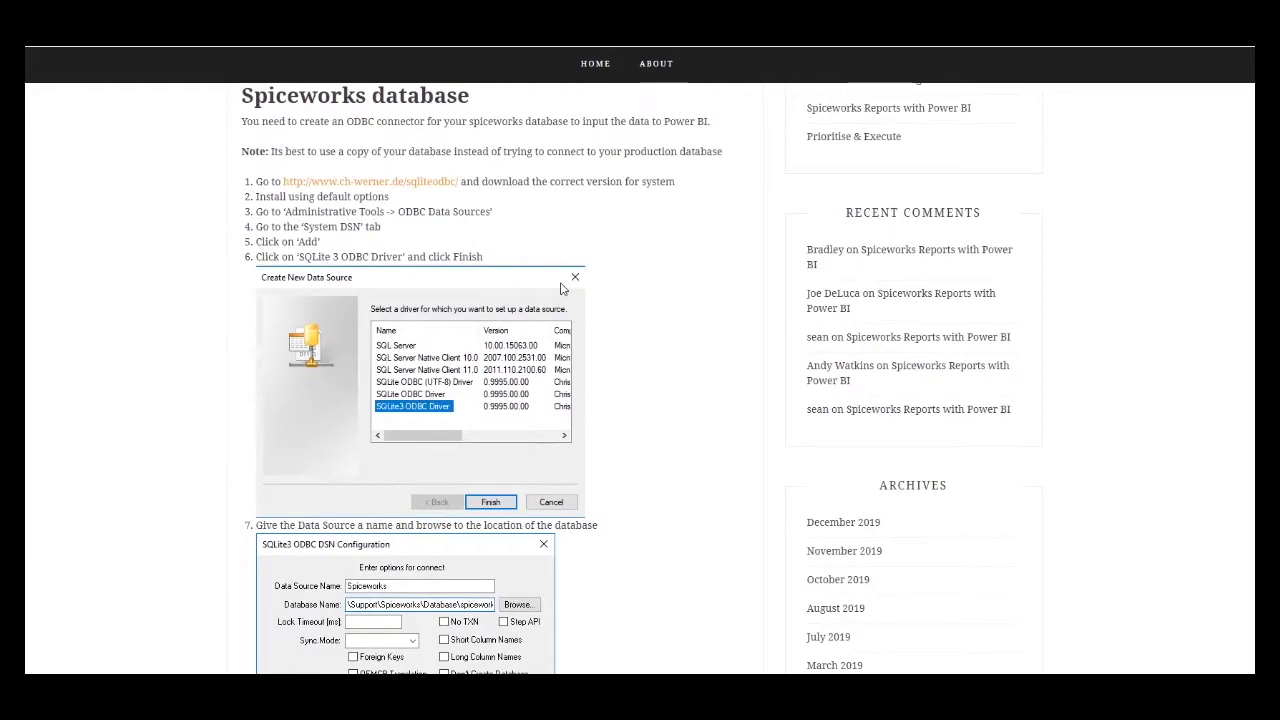
pyautogui.press('super')
# - Open ODBC Data Sources (64-bit) and add a System DSN using the SQLite3 ODBC Driver
pyautogui.write('admini')
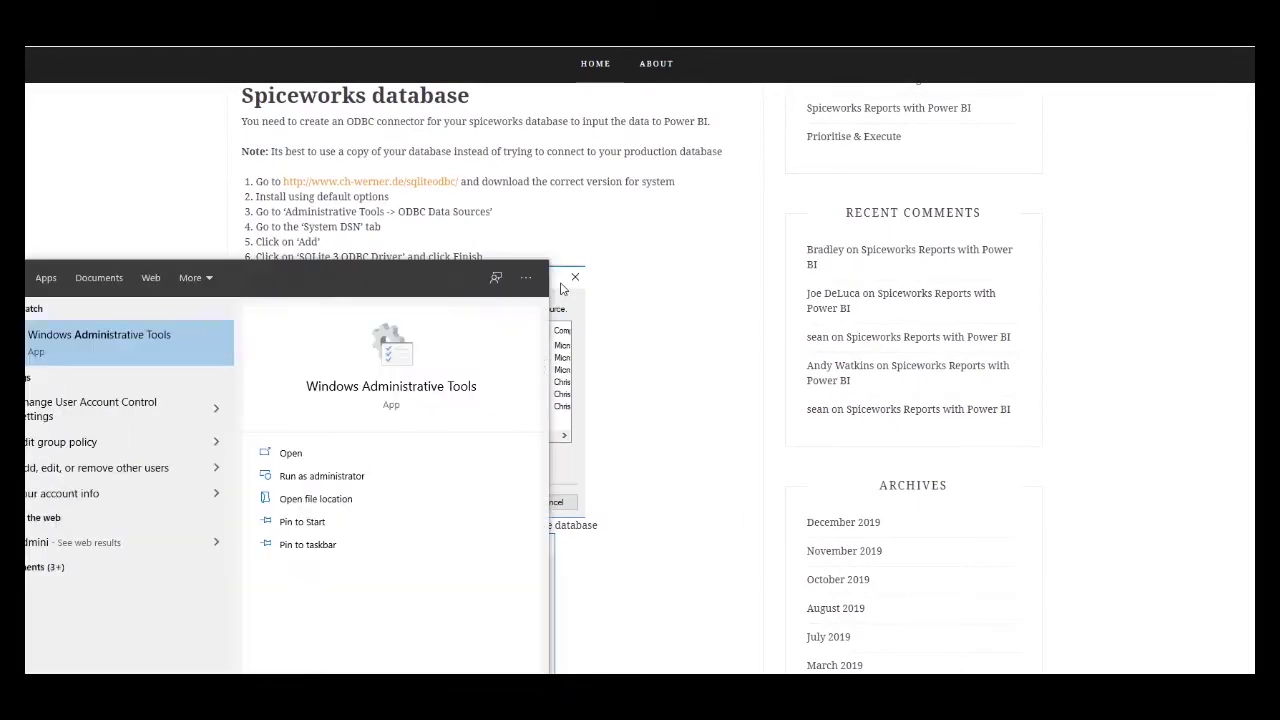
pyautogui.press('Return')
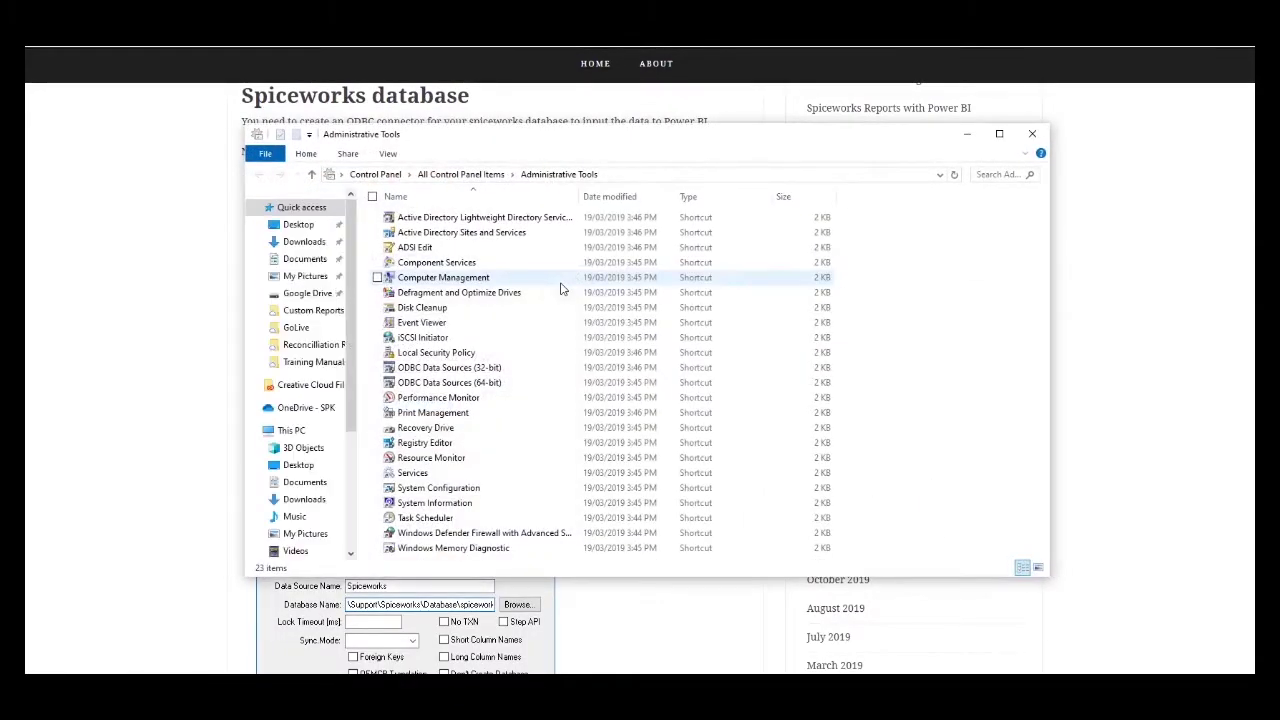
pyautogui.doubleClick(468, 390)
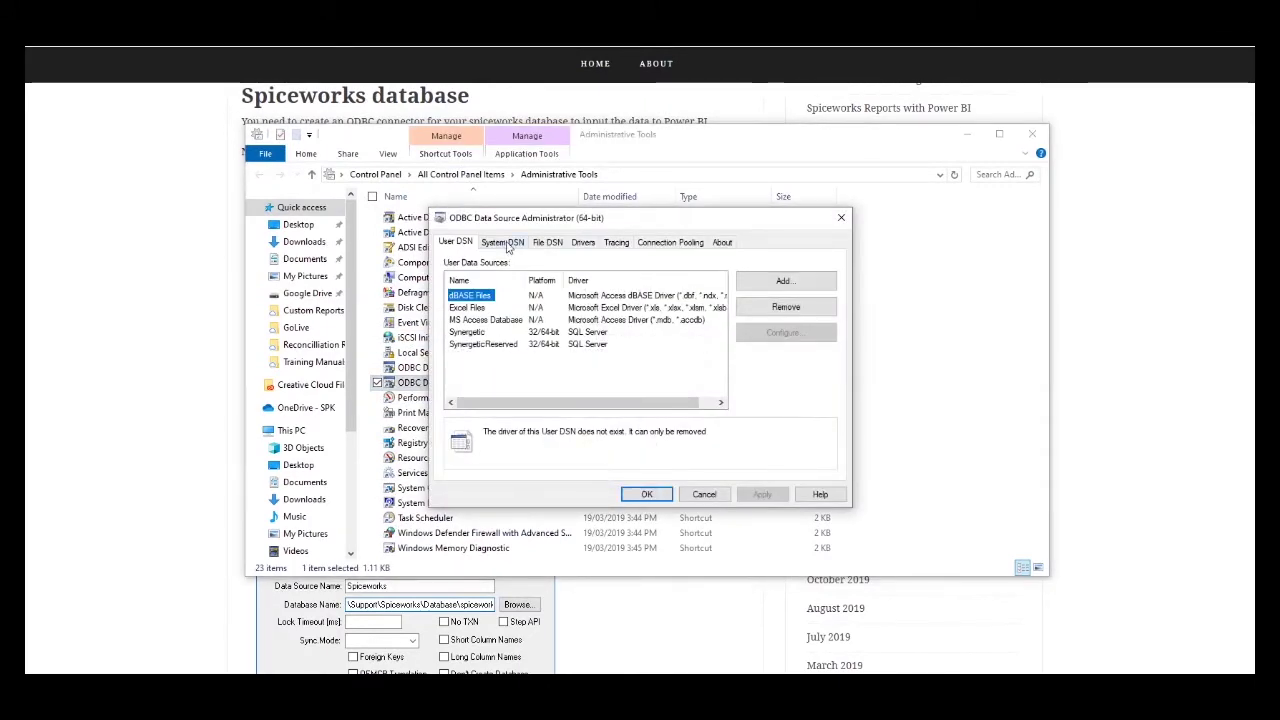
pyautogui.click(514, 247)
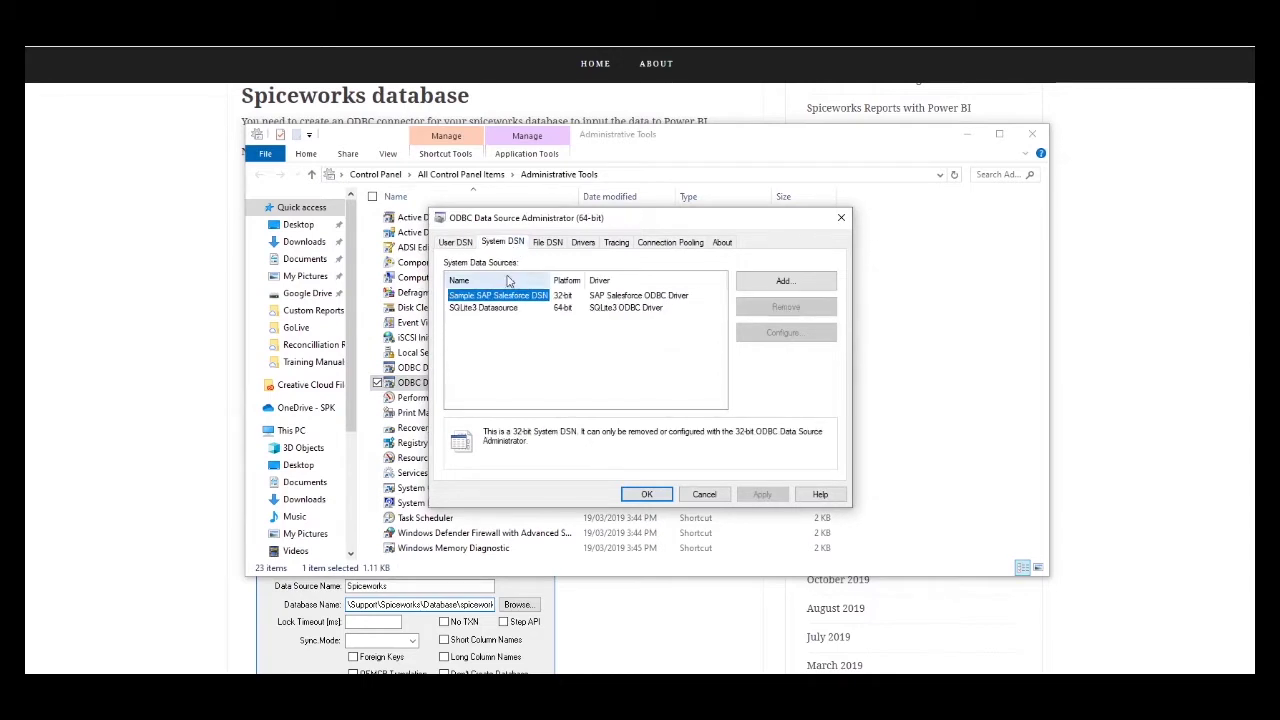
pyautogui.click(752, 282)
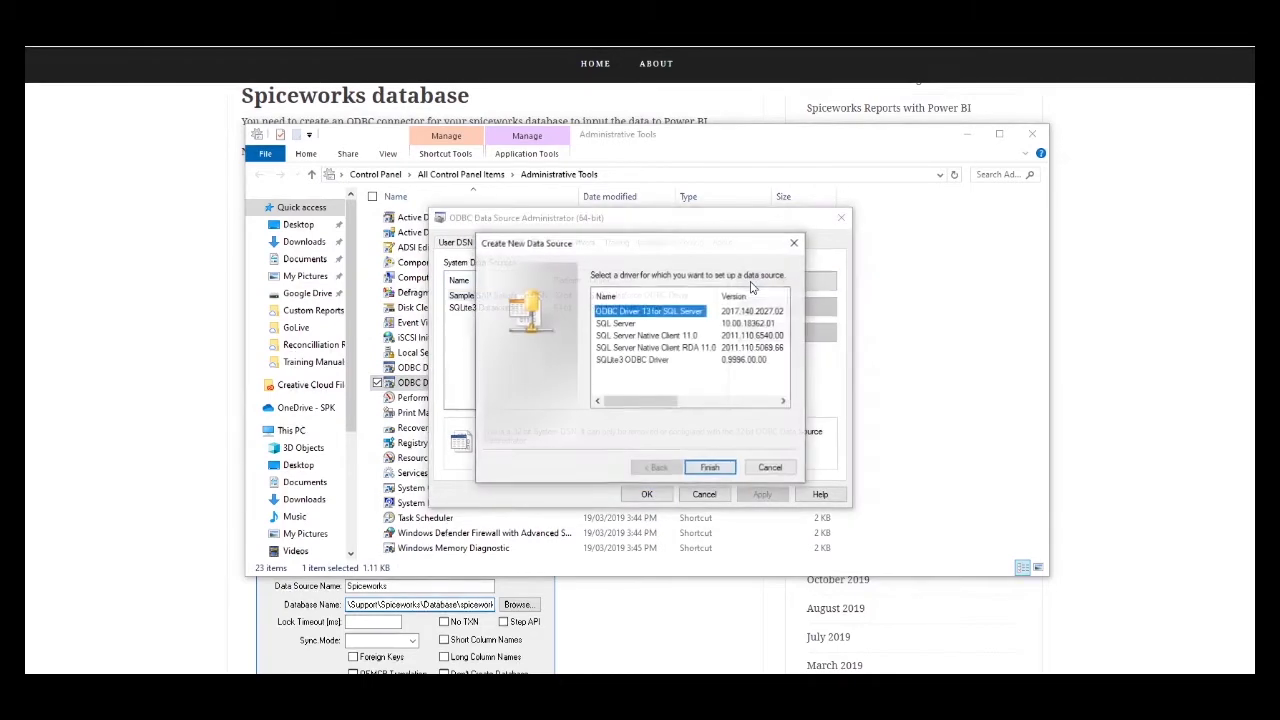
pyautogui.click(614, 361)
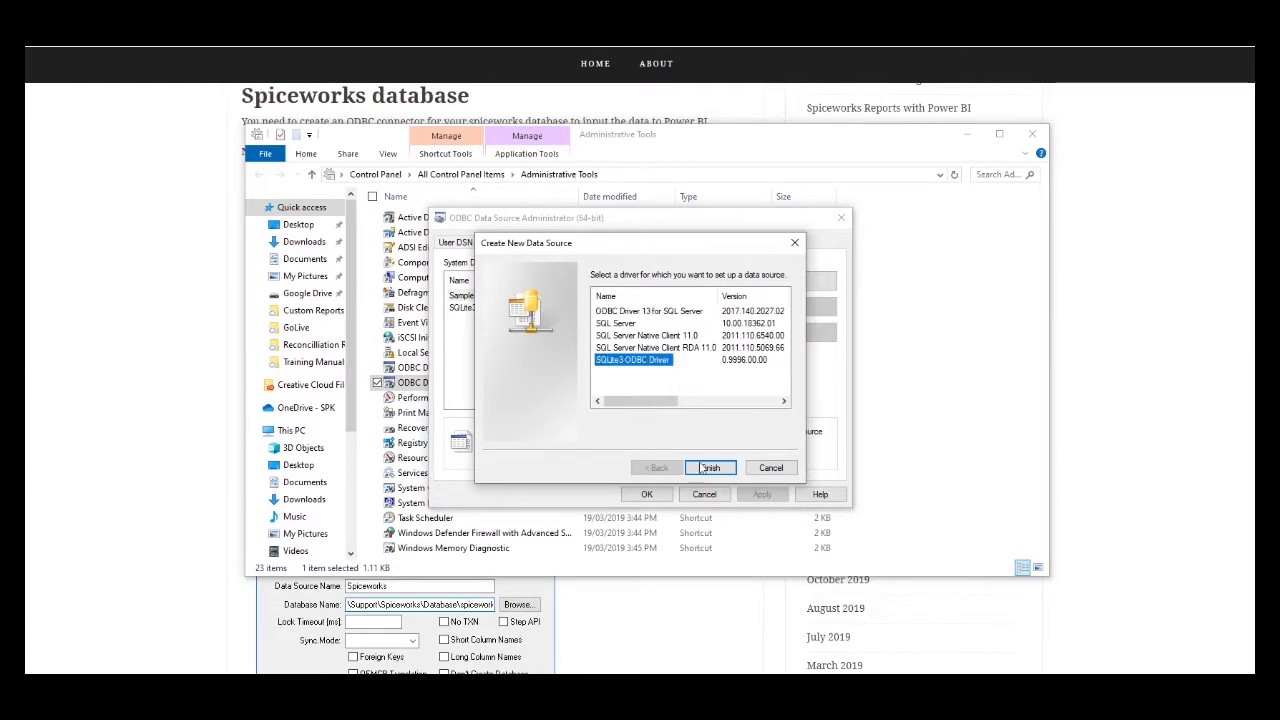
pyautogui.click(710, 467)
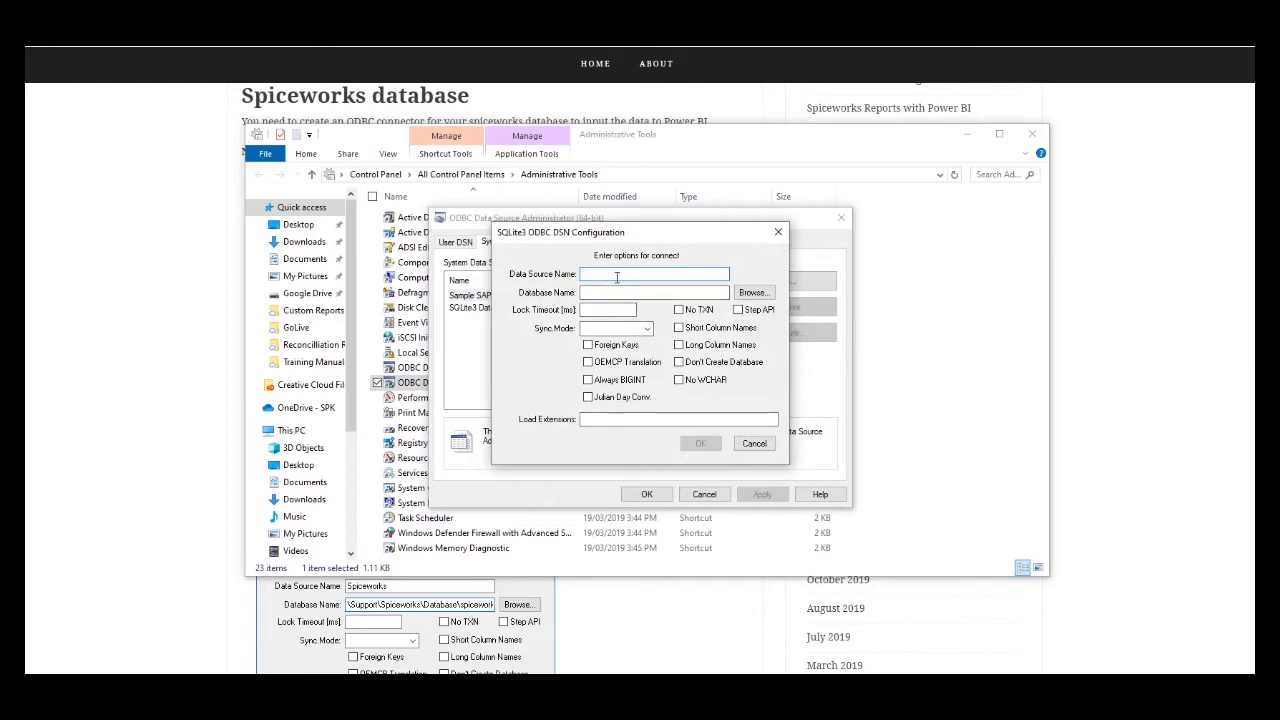
# - Name the data source Spiceworks, point it at spiceworks_prod.db, save it and close the administrator
pyautogui.write('Spice')
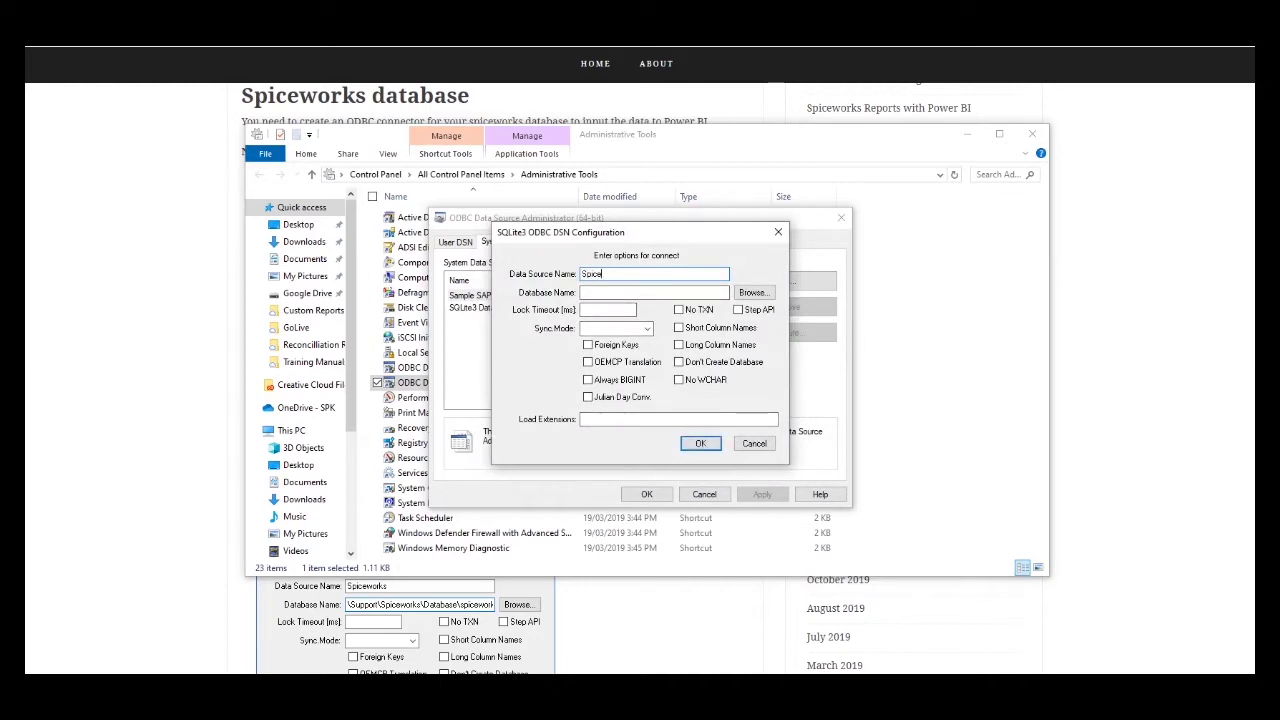
pyautogui.write('works')
pyautogui.click(654, 292)
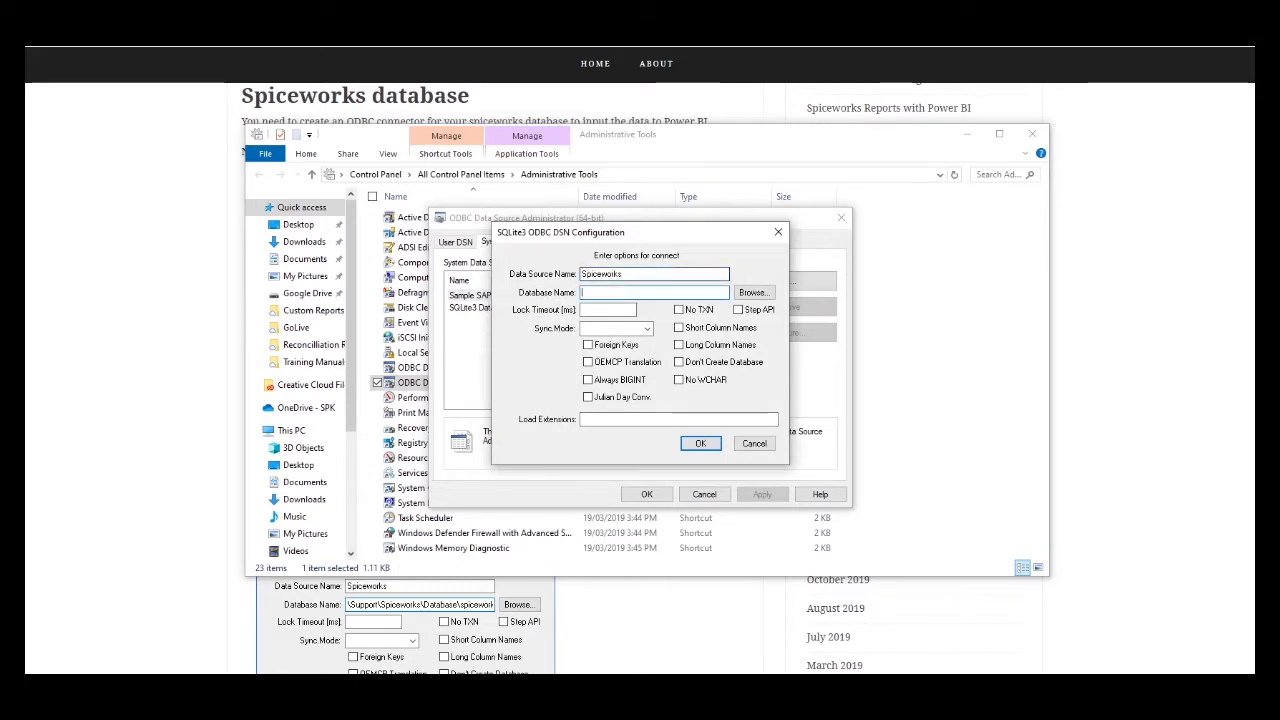
pyautogui.hotkey('ctrl', 'v')
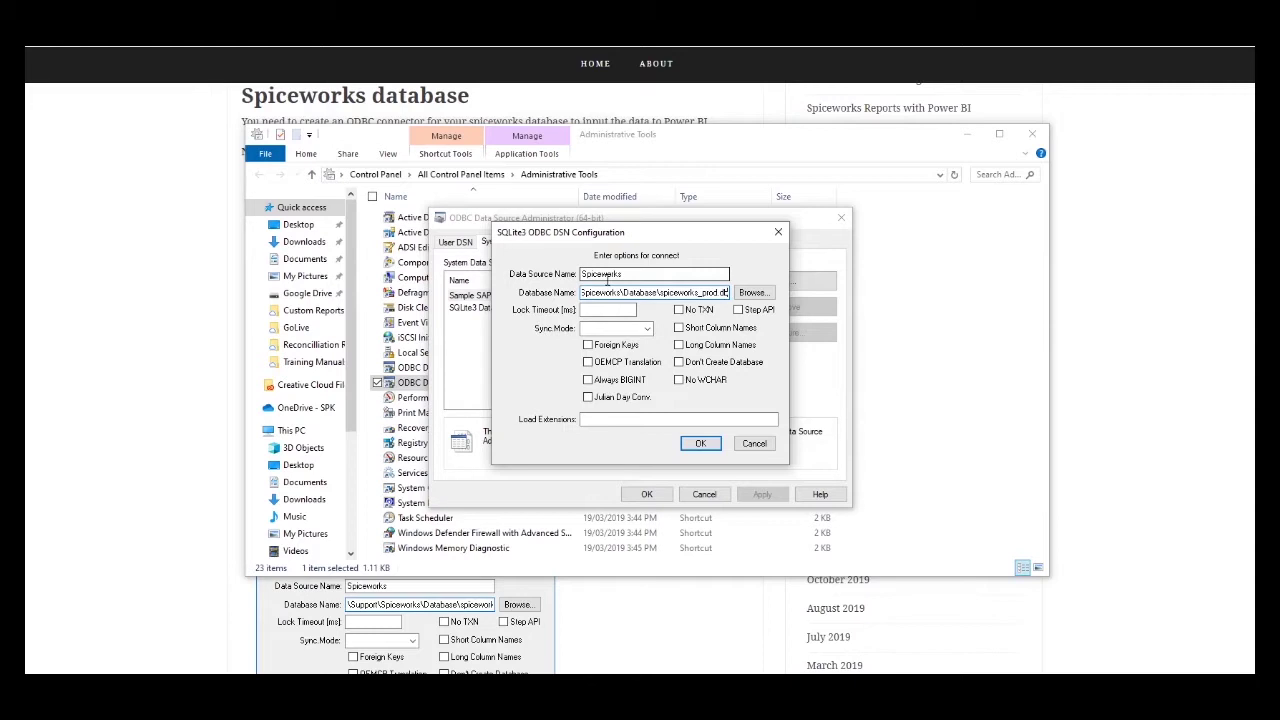
pyautogui.click(698, 445)
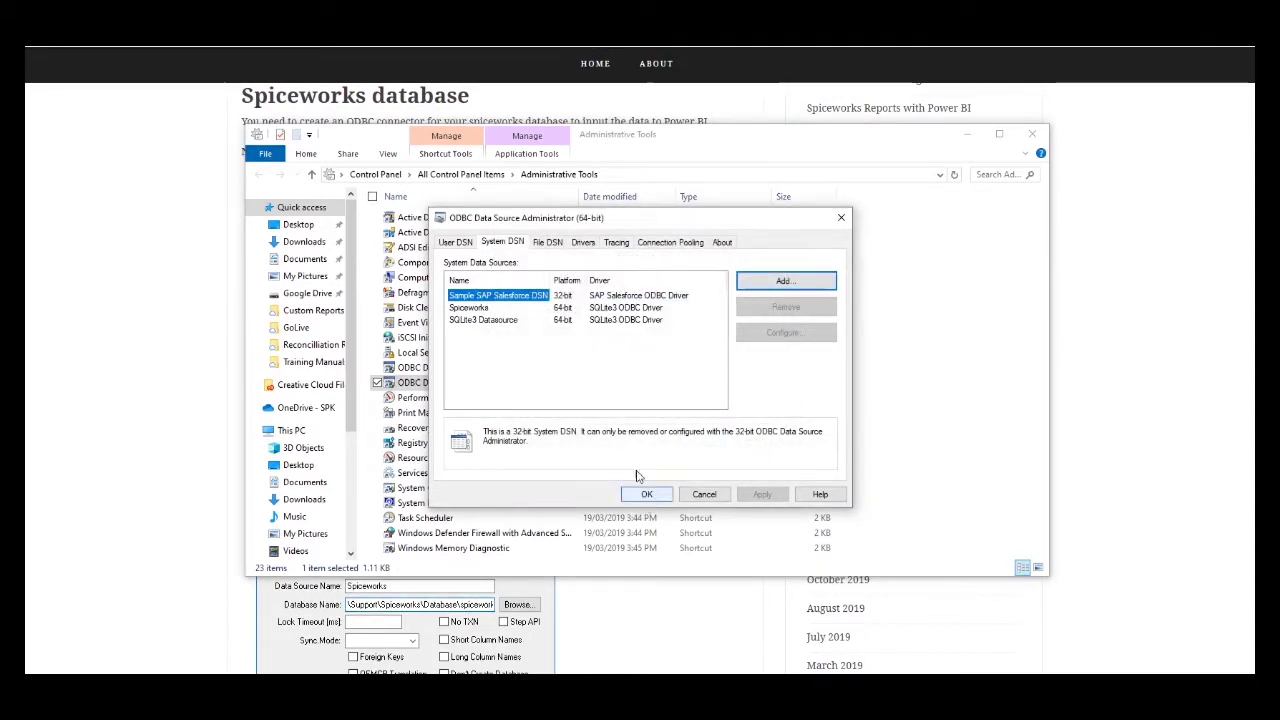
pyautogui.click(478, 320)
pyautogui.click(478, 308)
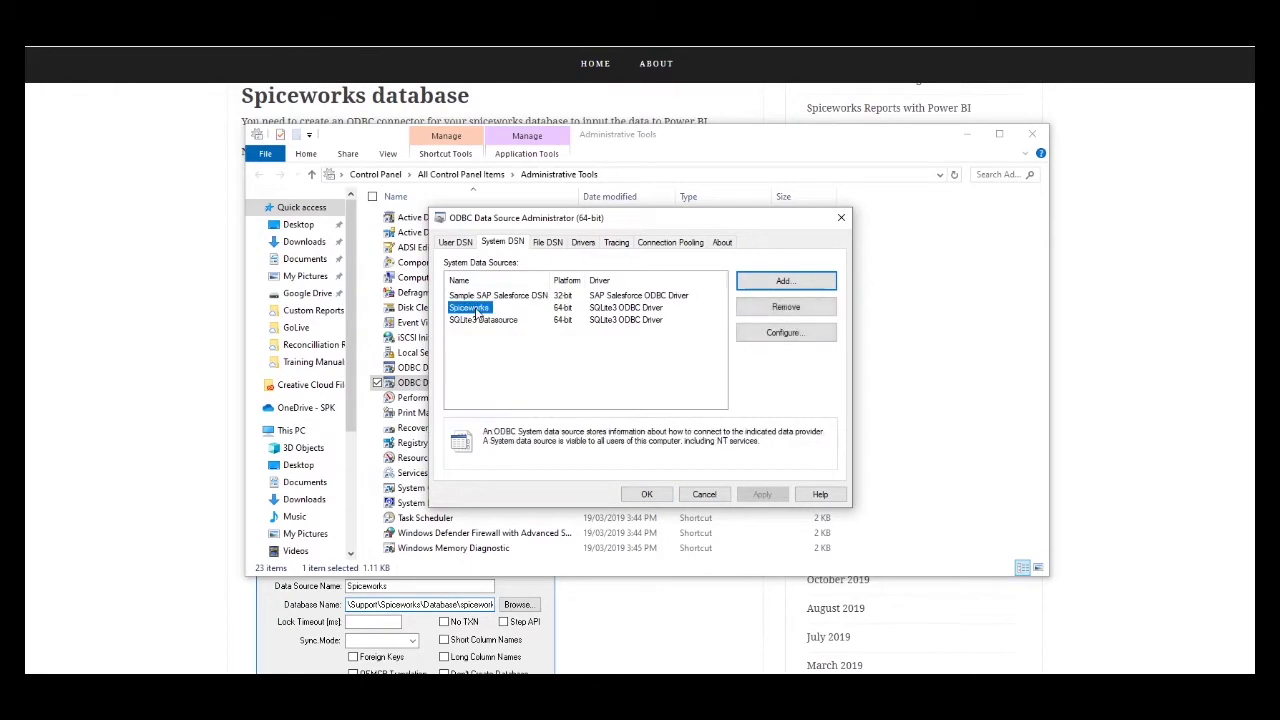
pyautogui.click(647, 494)
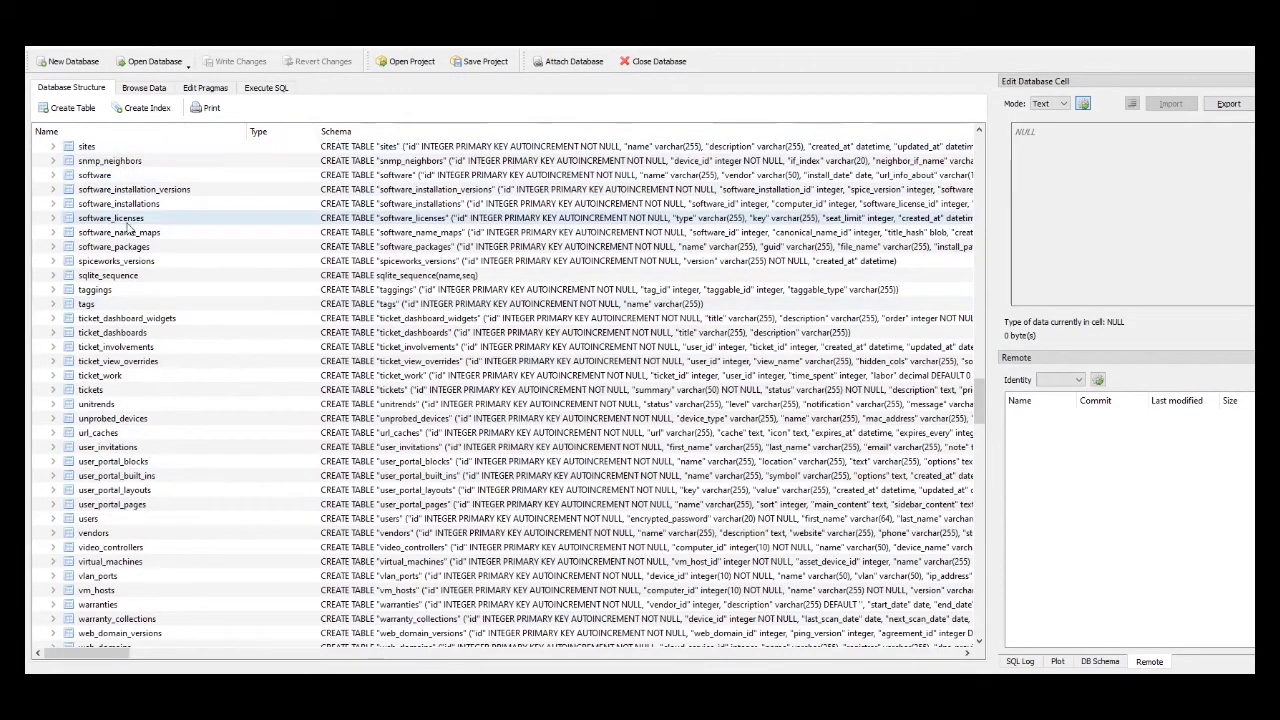
# - Expand the tickets table in Database Structure to review its columns, then switch to Execute SQL
pyautogui.scroll(-5, 120, 345)
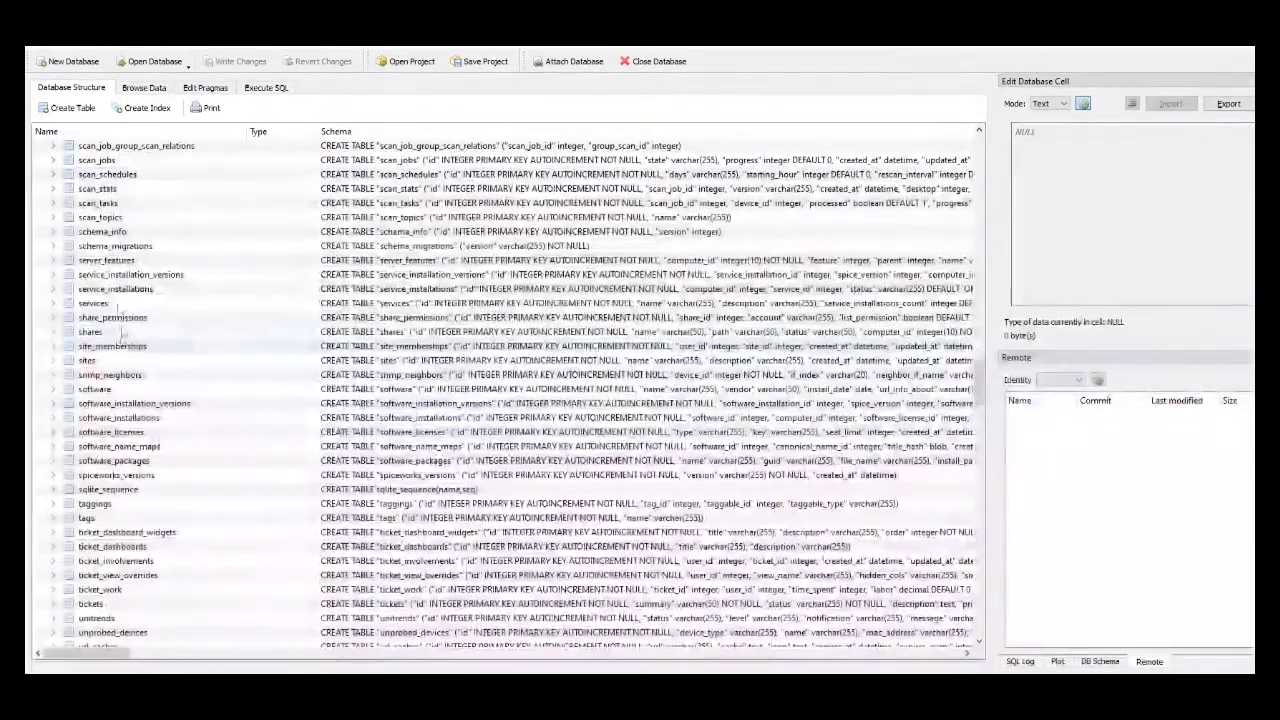
pyautogui.scroll(6, 62, 395)
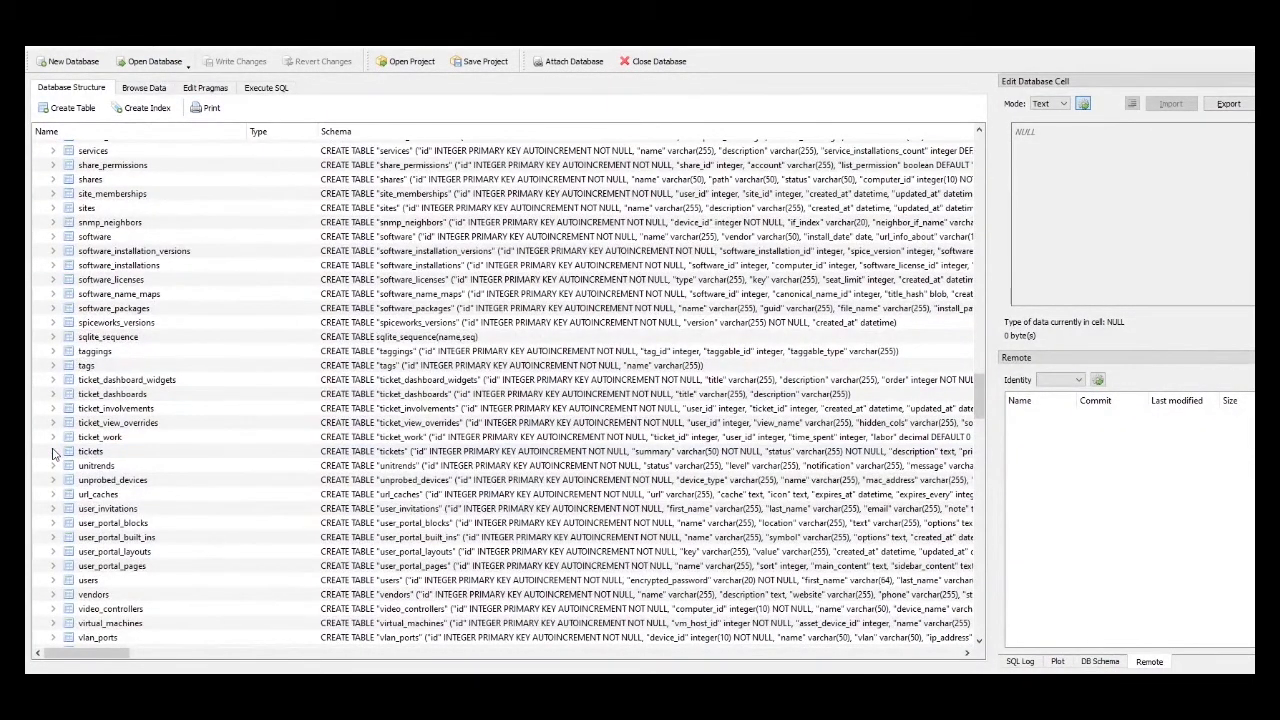
pyautogui.click(53, 452)
pyautogui.scroll(-4, 88, 505)
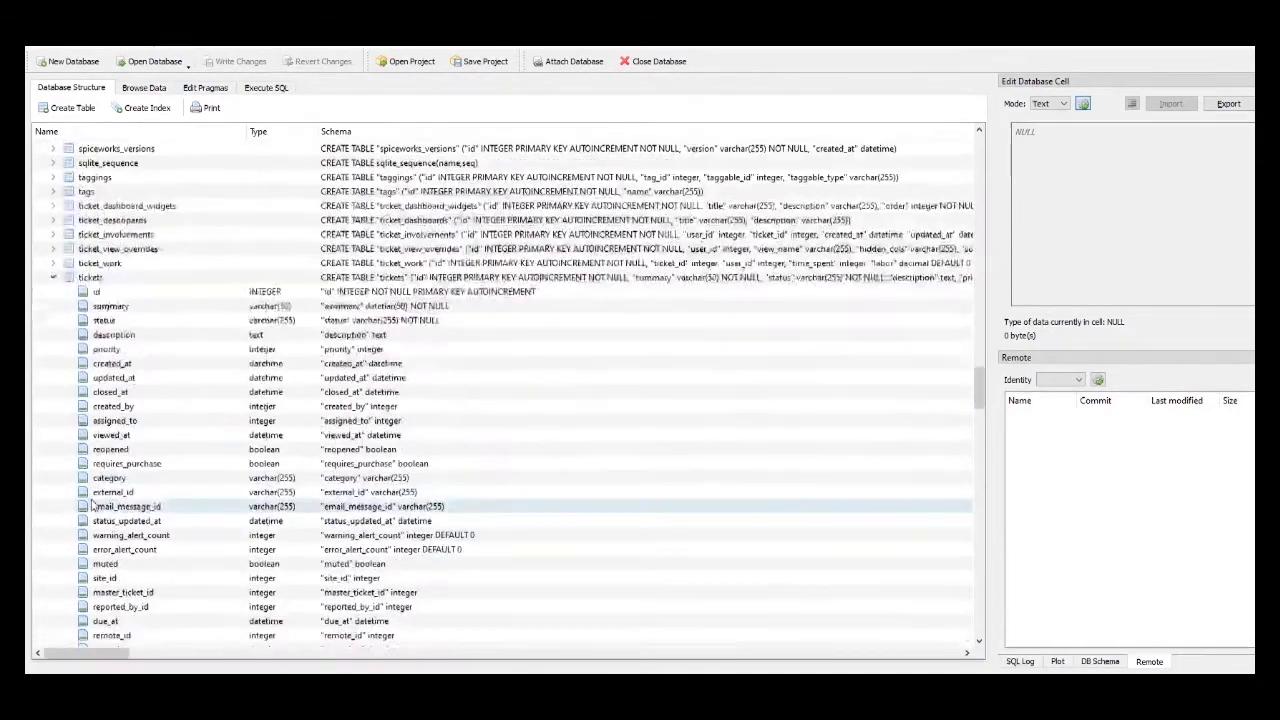
pyautogui.click(263, 88)
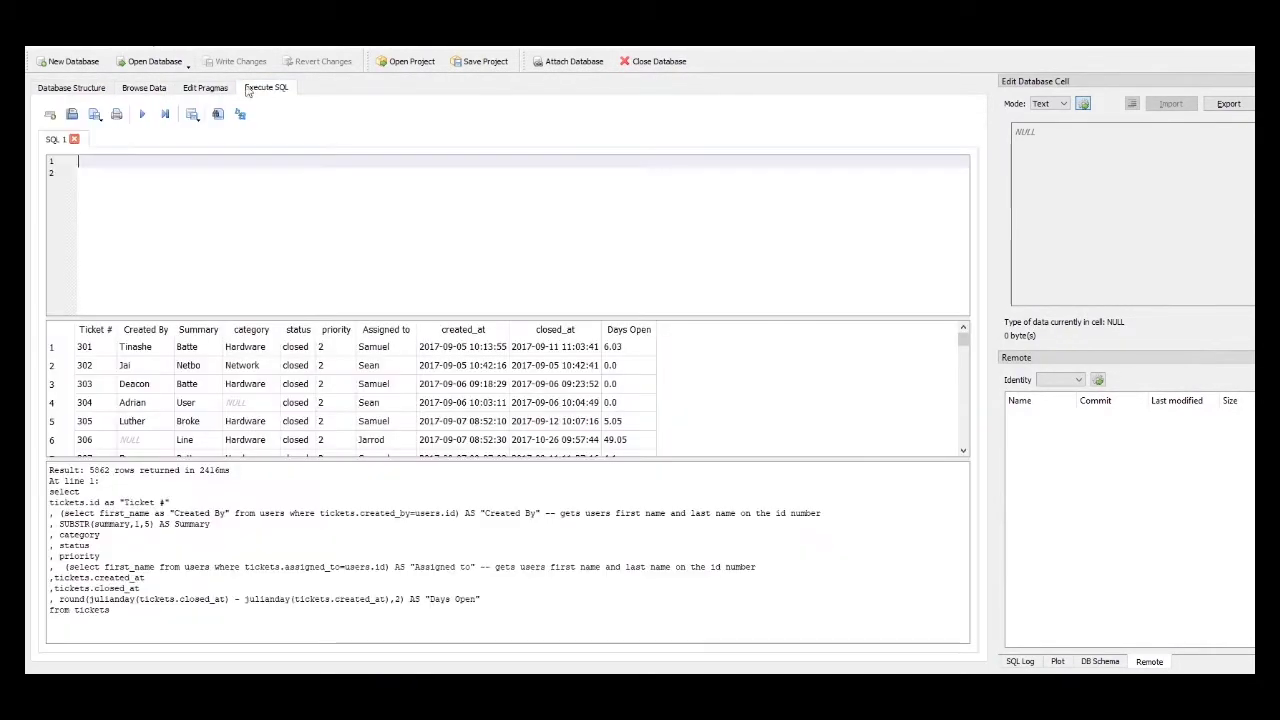
# - Paste the tickets SELECT query into a new SQL tab and execute it, returning 5862 rows
pyautogui.click(50, 114)
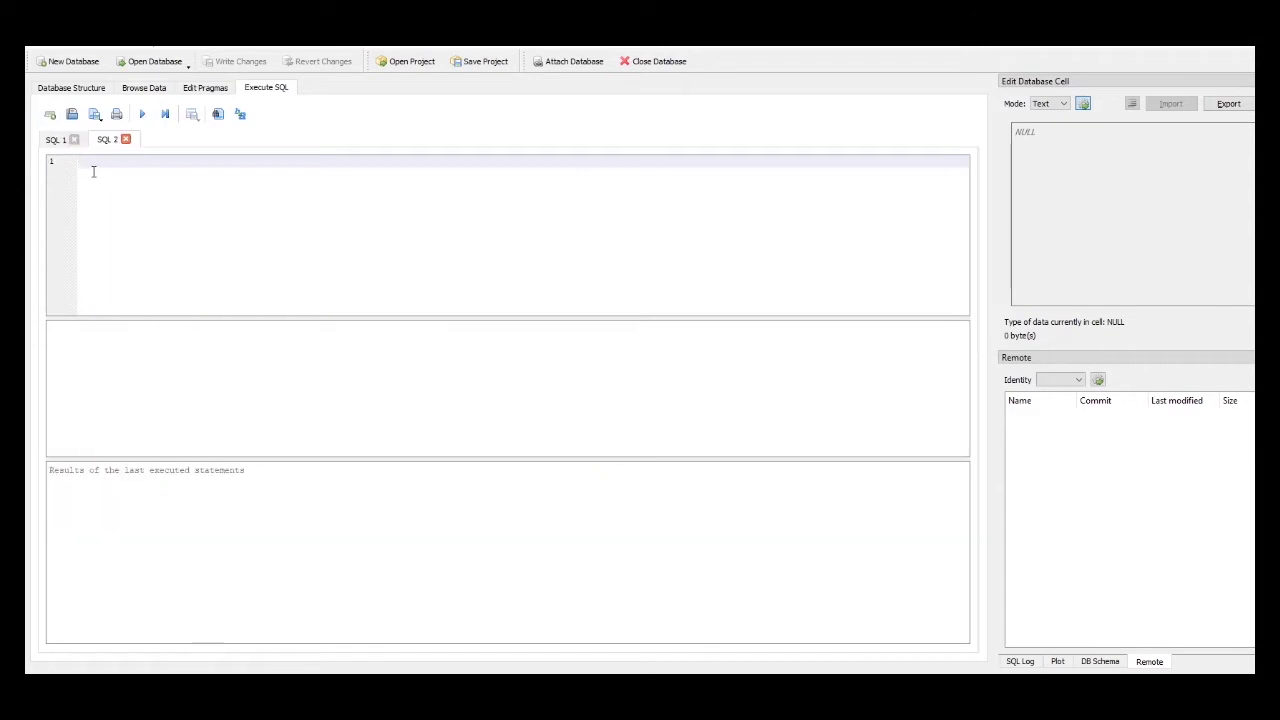
pyautogui.write('select tickets.id as "Ticket #" , (select first_name as "Created By" from users where tickets.created_by=users.id) AS "Created By" -- gets users first name and last name on the id number , SUBSTR(summary,1,5) AS Summary , category , status , priority , (select first_name from users where tickets.assigned_to=users.id) AS "Assigned to" -- gets users first name and last name on the id number ,tickets.created_at ,tickets.closed_at , round(julianday(tickets.closed_at) - julianday(tickets.created_at),2) AS "Days Open" from tickets')
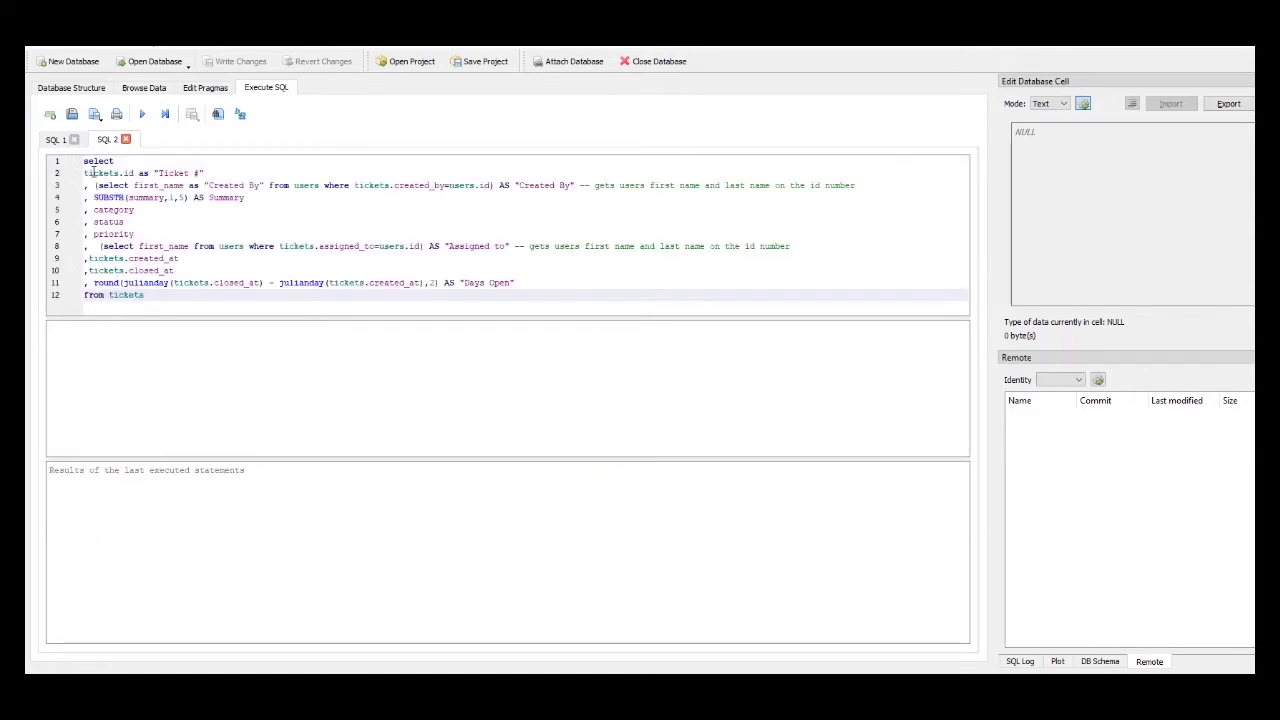
pyautogui.click(143, 114)
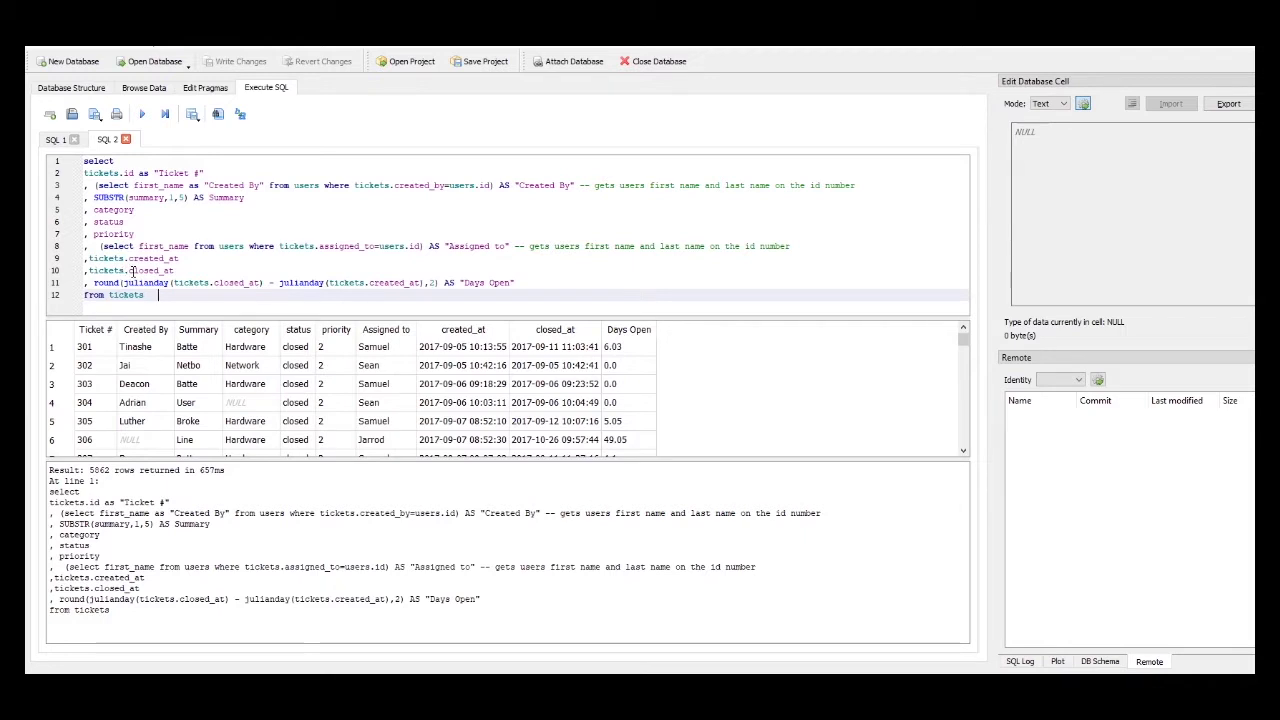
pyautogui.scroll(-6, 841, 430)
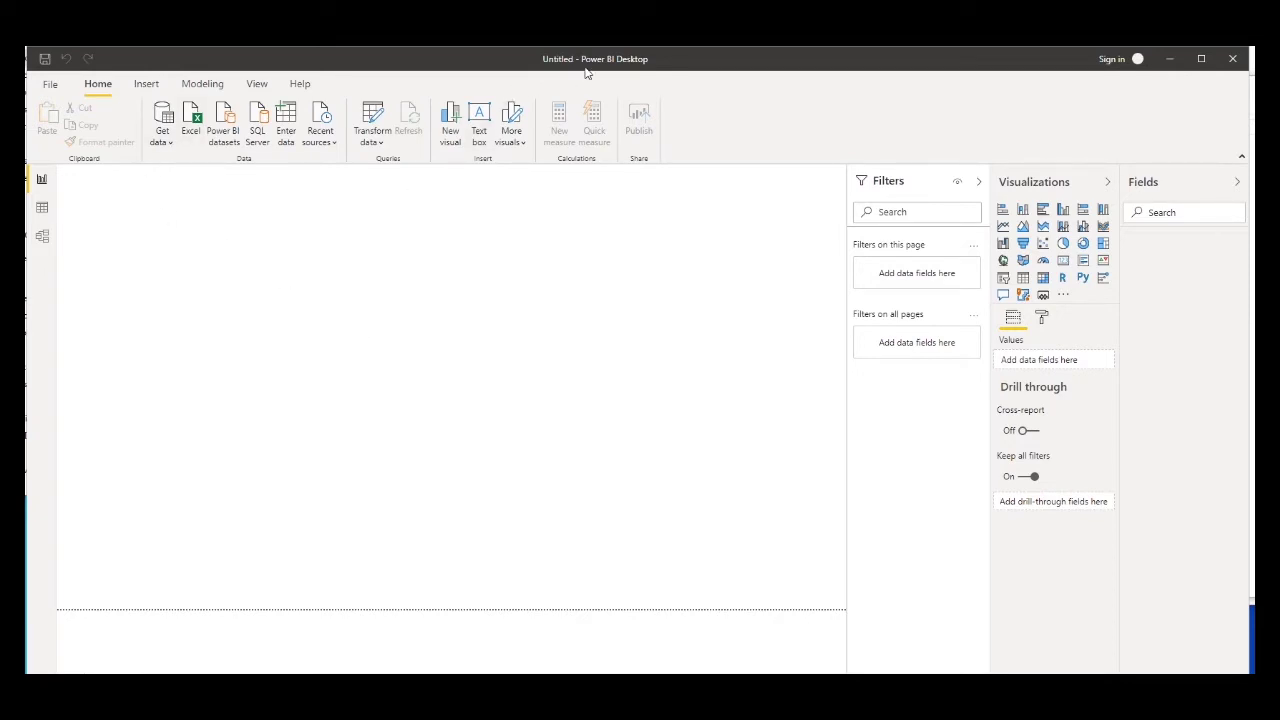
# - Search Get Data's full source list for 'odbc' and connect with the ODBC connector
pyautogui.click(168, 143)
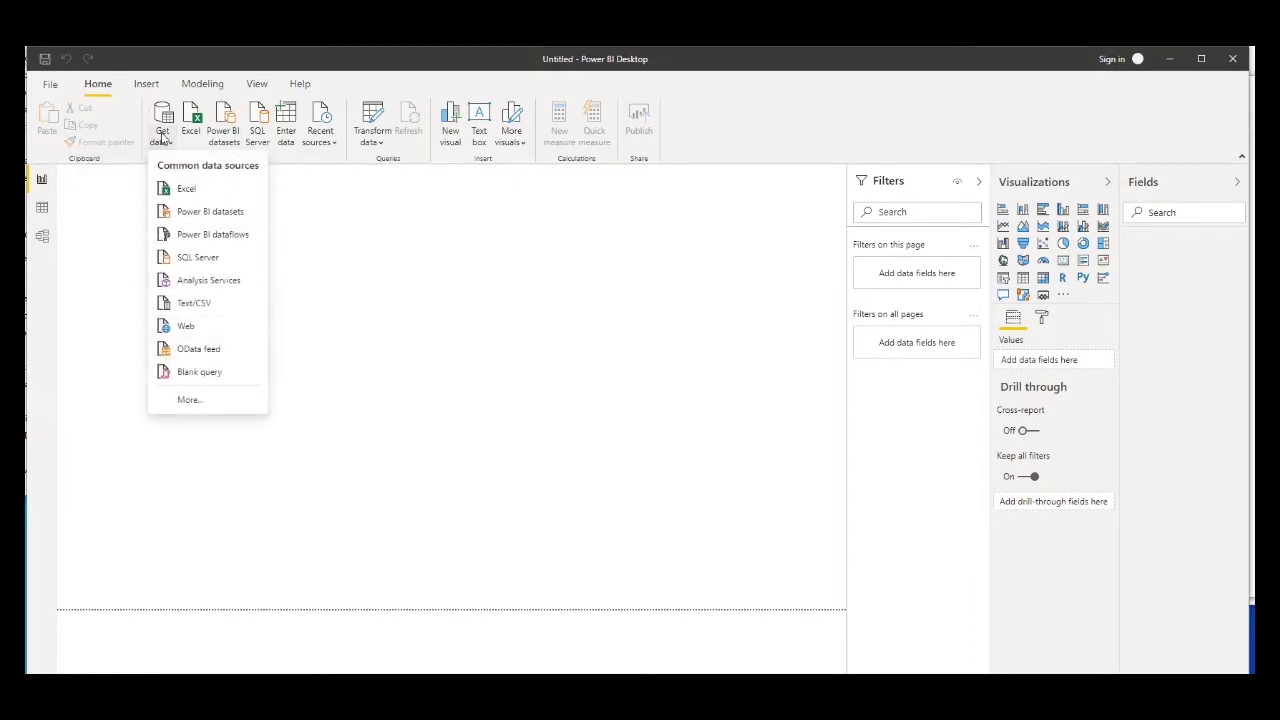
pyautogui.click(195, 399)
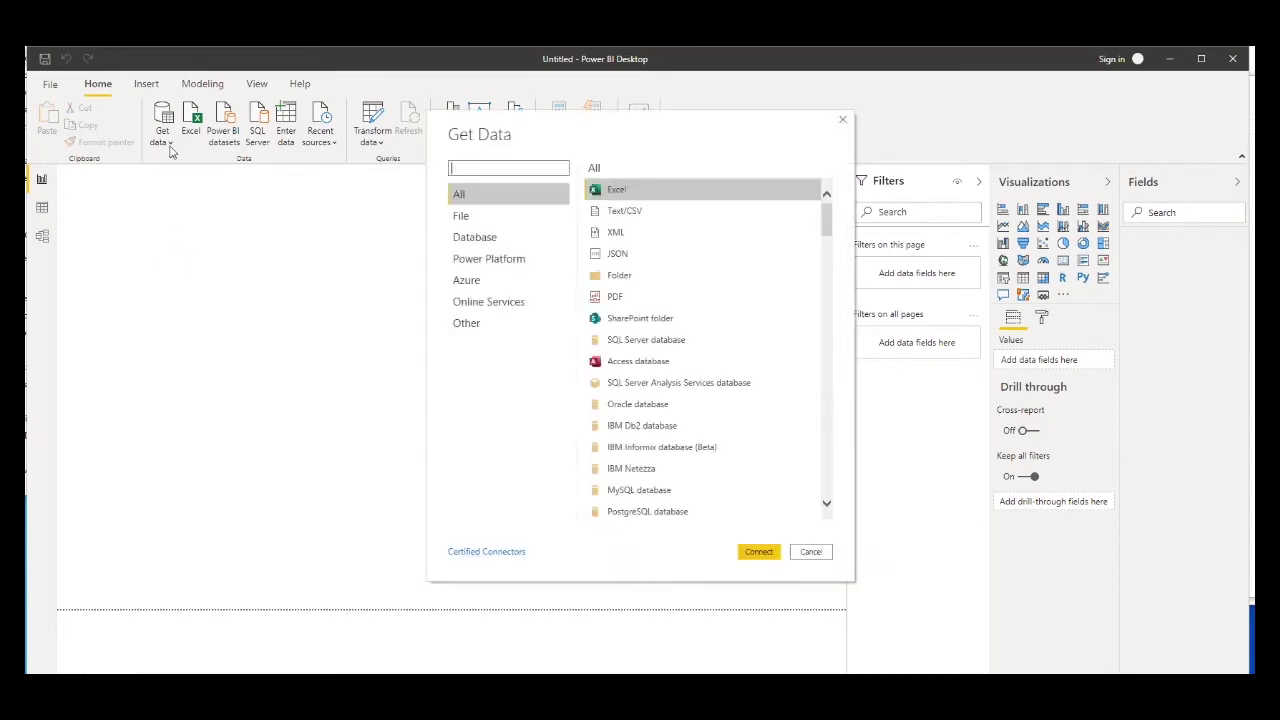
pyautogui.click(516, 171)
pyautogui.write('olnt')
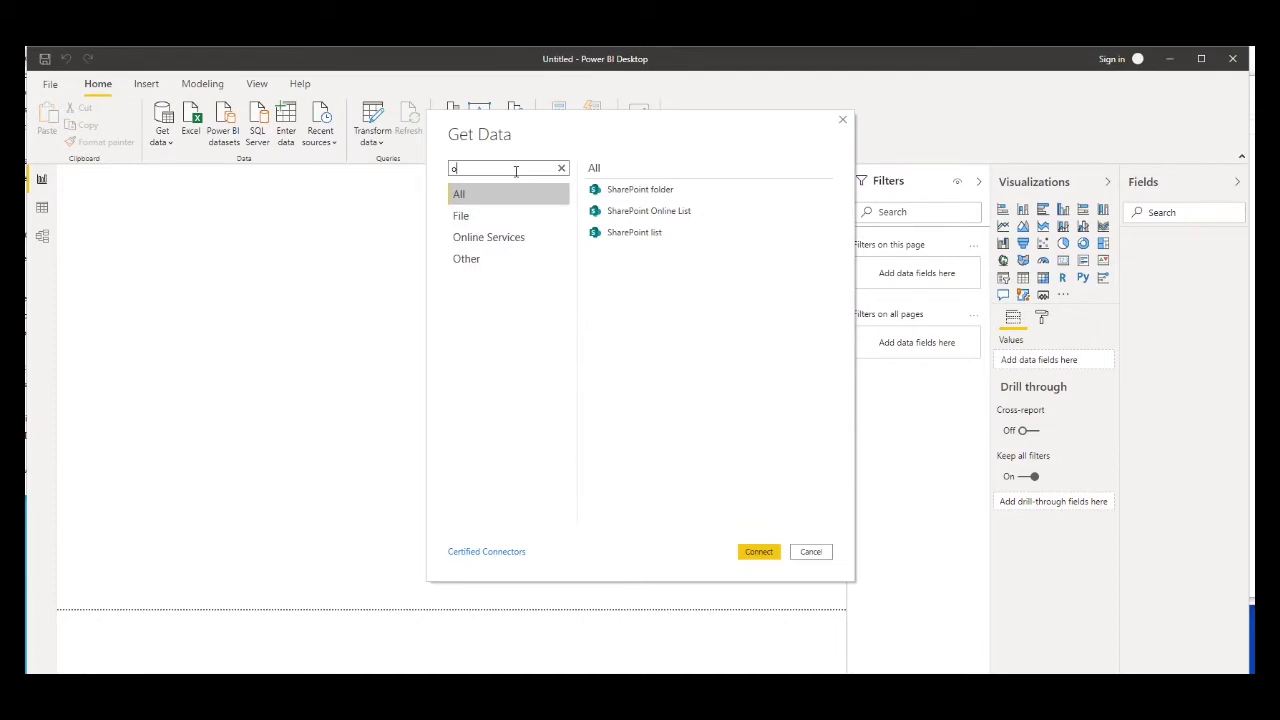
pyautogui.write('dbc')
pyautogui.click(612, 189)
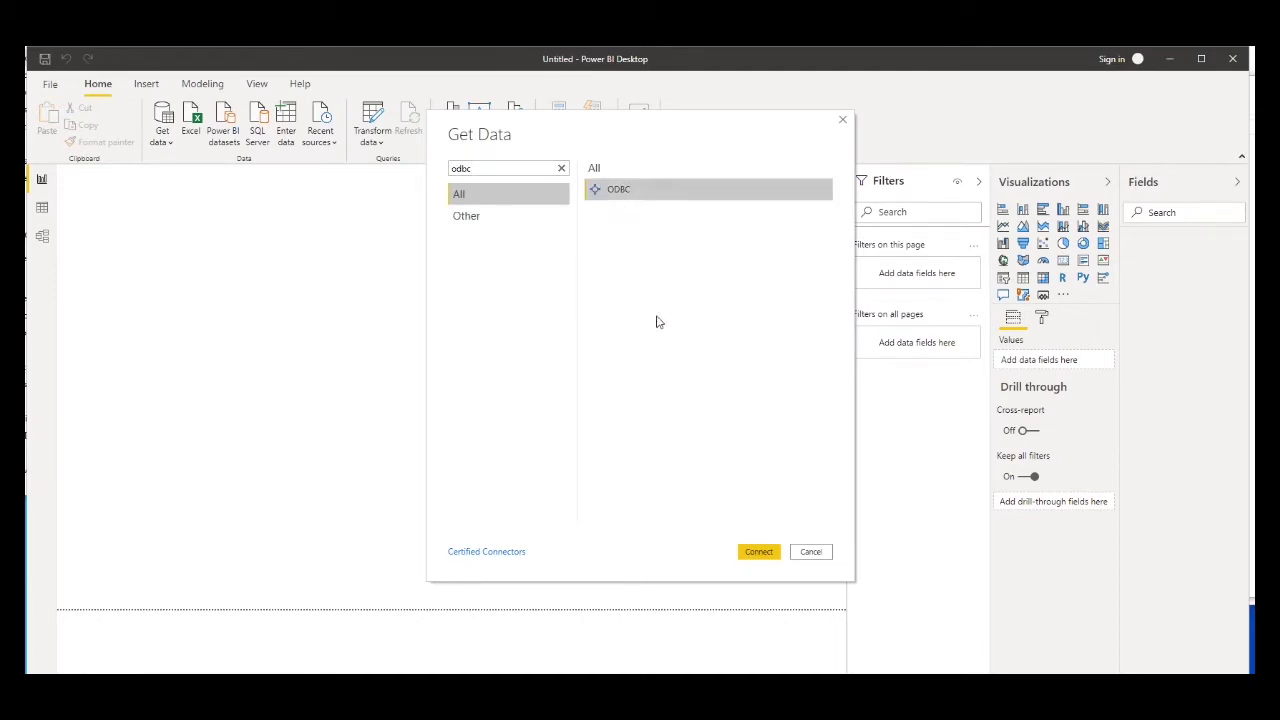
pyautogui.click(757, 551)
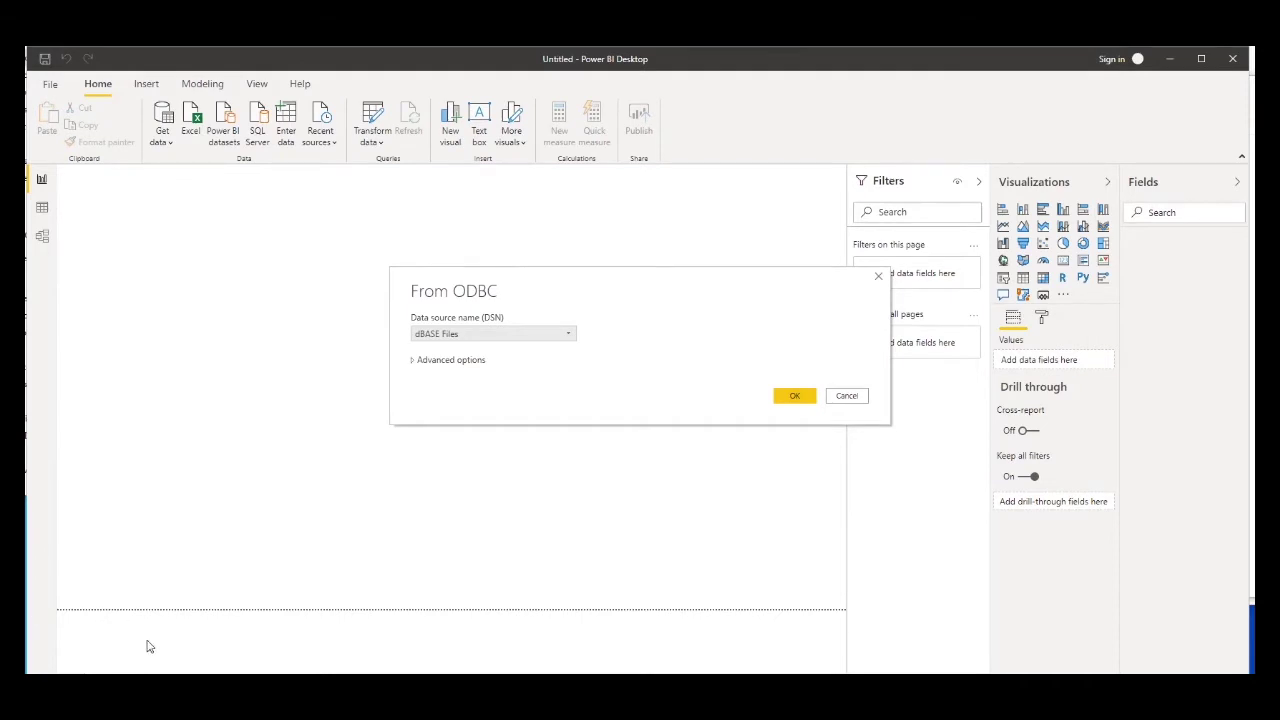
# - Select the Spiceworks DSN and run the pasted ticket SQL statement from Advanced options
pyautogui.click(566, 336)
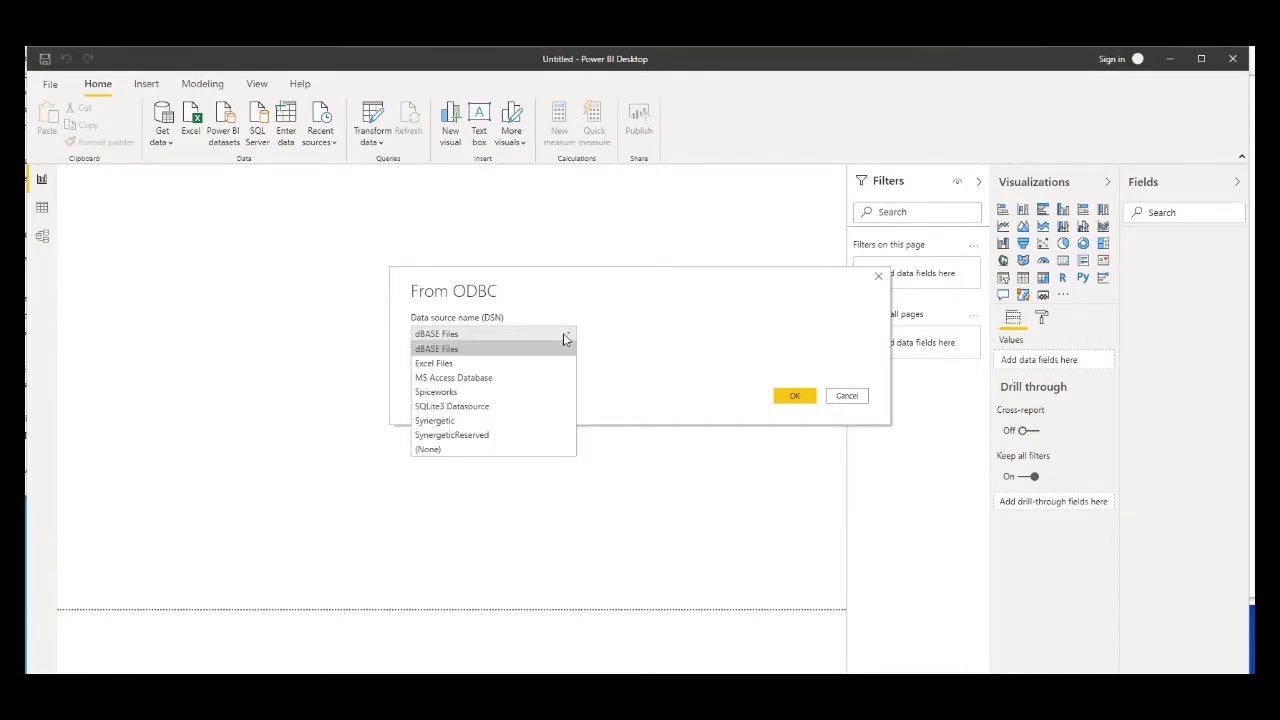
pyautogui.click(462, 394)
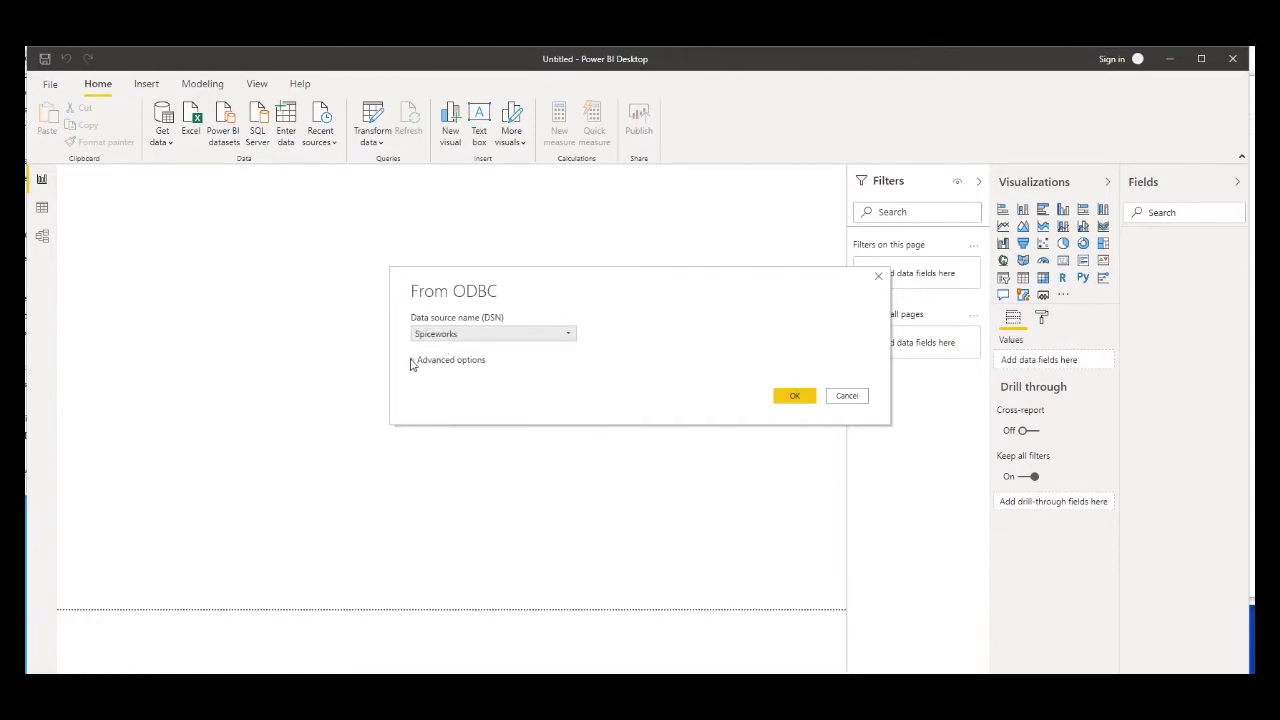
pyautogui.click(412, 360)
pyautogui.click(435, 424)
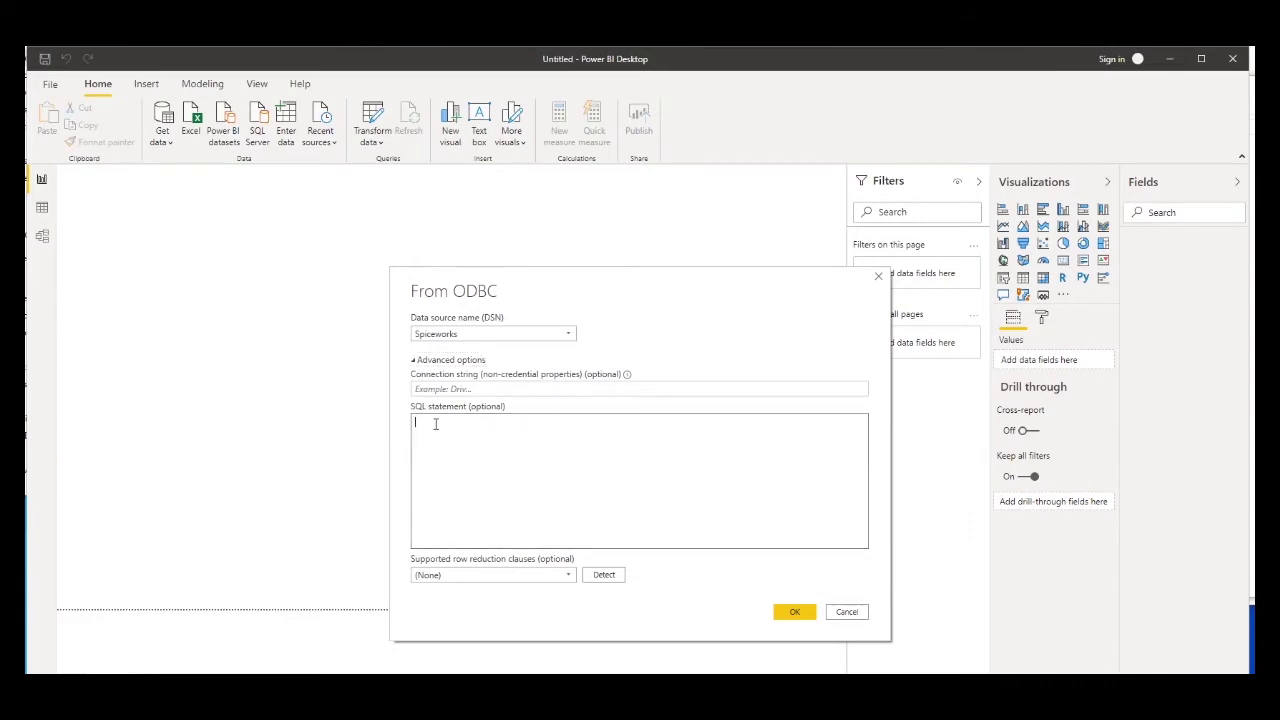
pyautogui.hotkey('ctrl', 'v')
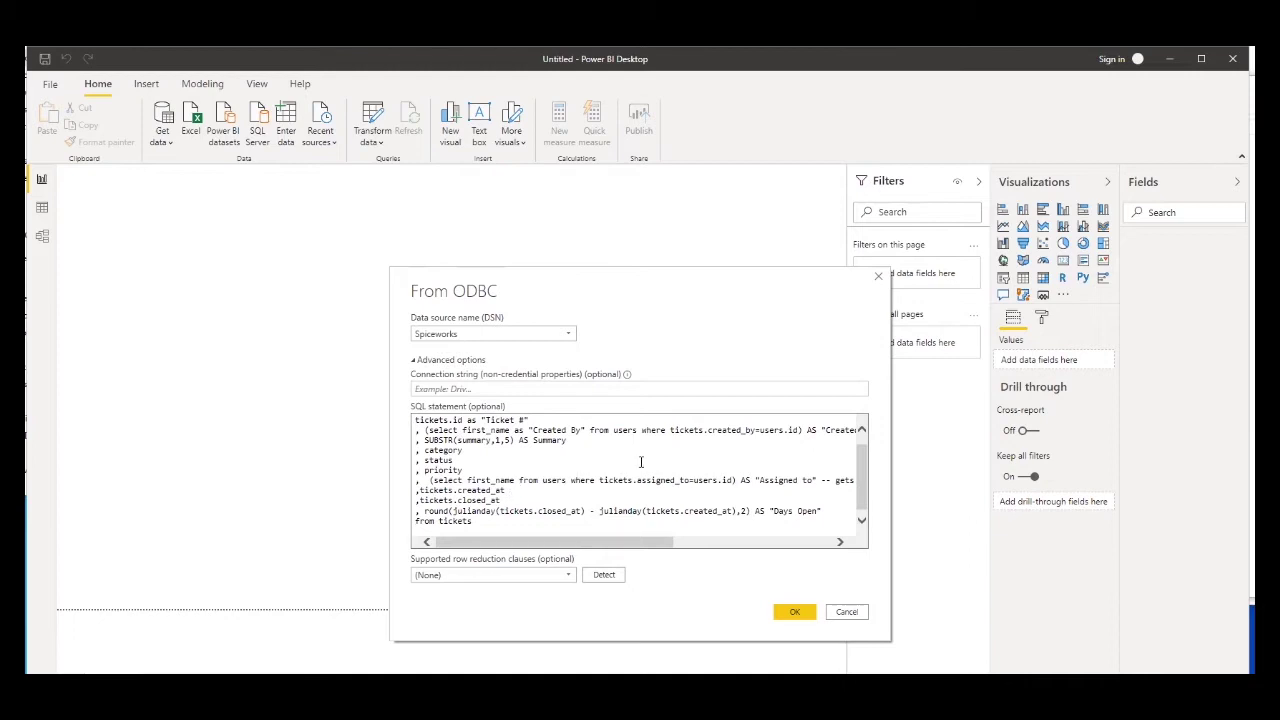
pyautogui.click(798, 613)
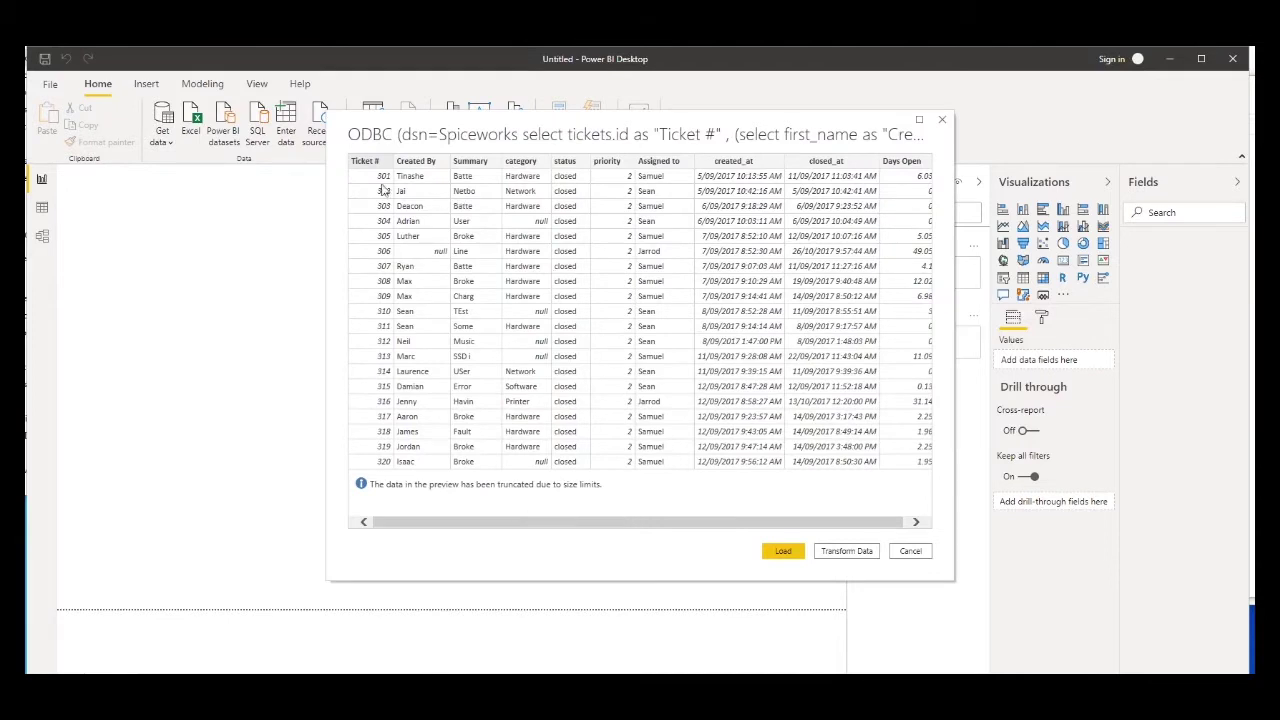
# - Load the previewed ticket rows into the report as Query1
pyautogui.click(785, 551)
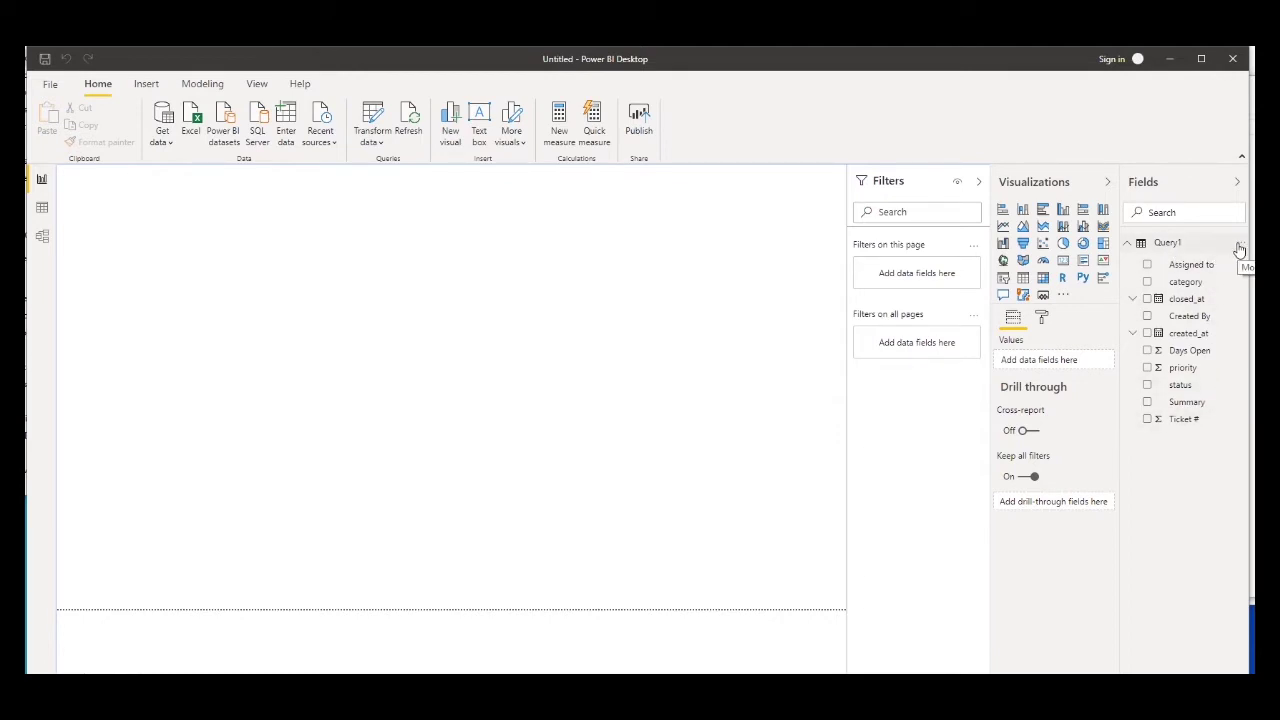
# - Choose Edit query from Query1's options in the Fields pane
pyautogui.click(1239, 248)
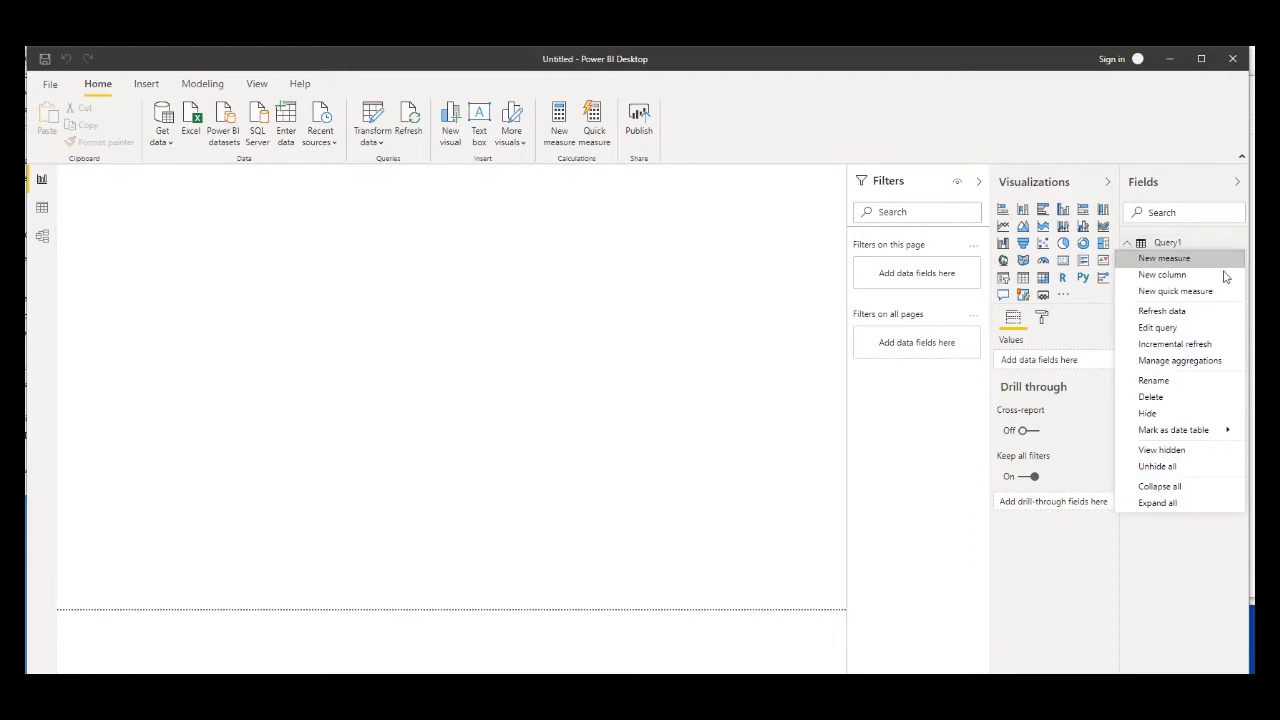
pyautogui.click(1177, 330)
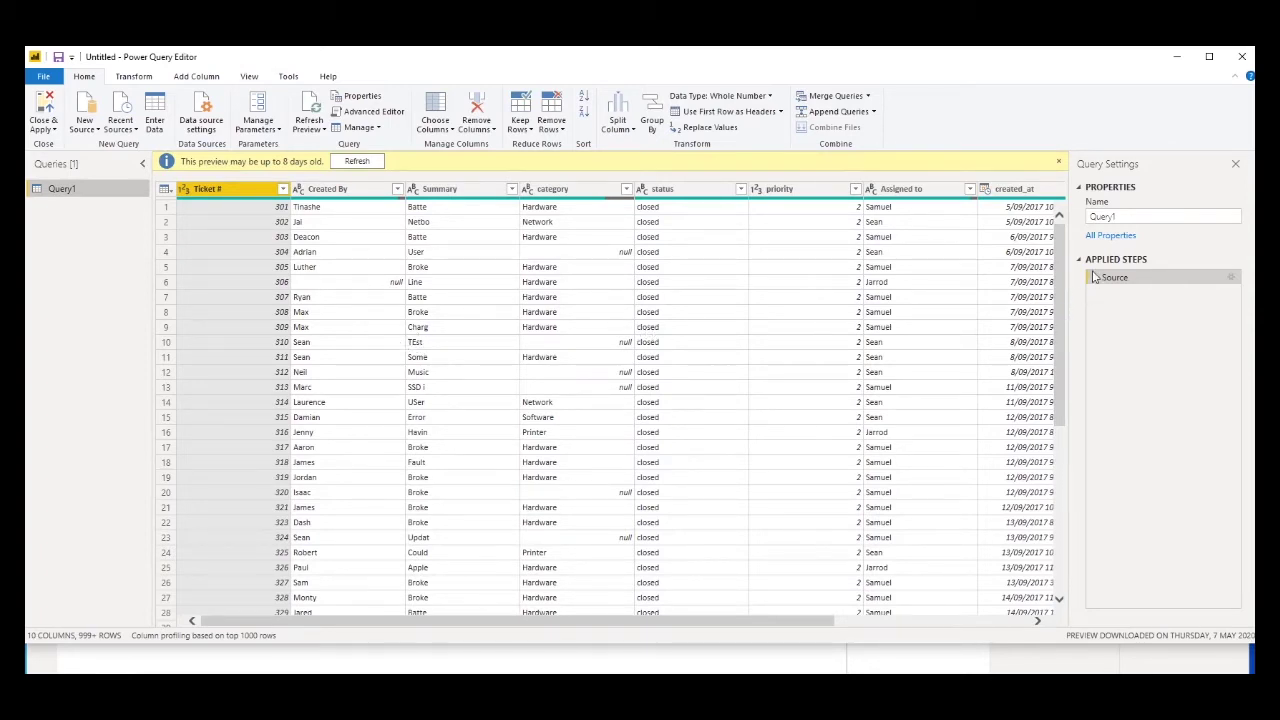
pyautogui.click(1231, 284)
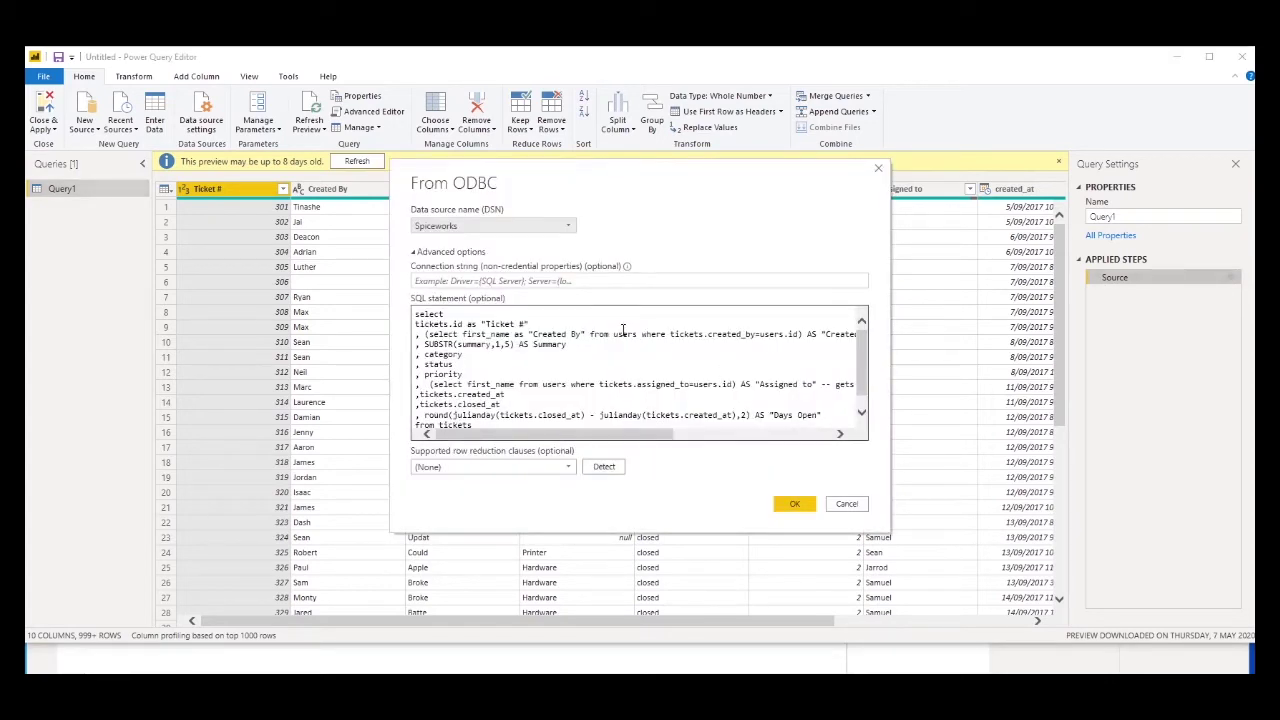
pyautogui.click(860, 508)
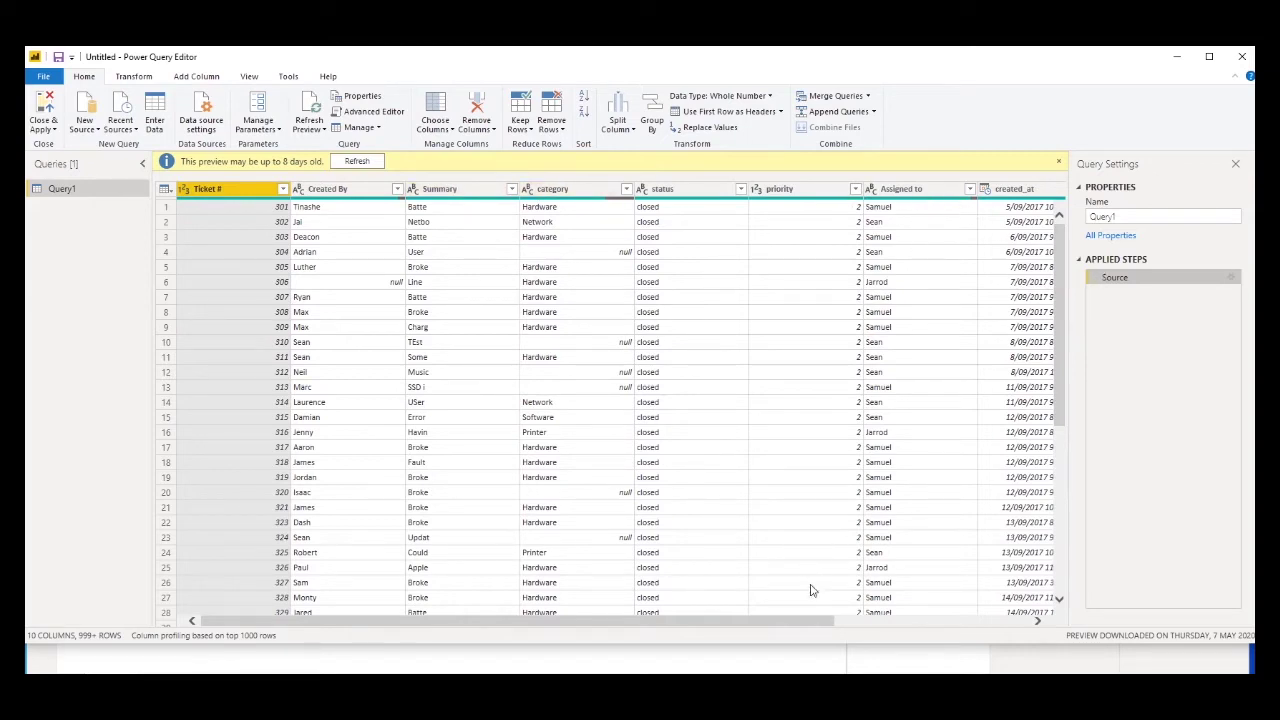
# - Duplicate the created_at column in Query1
pyautogui.moveTo(799, 622); pyautogui.dragTo(996, 621)
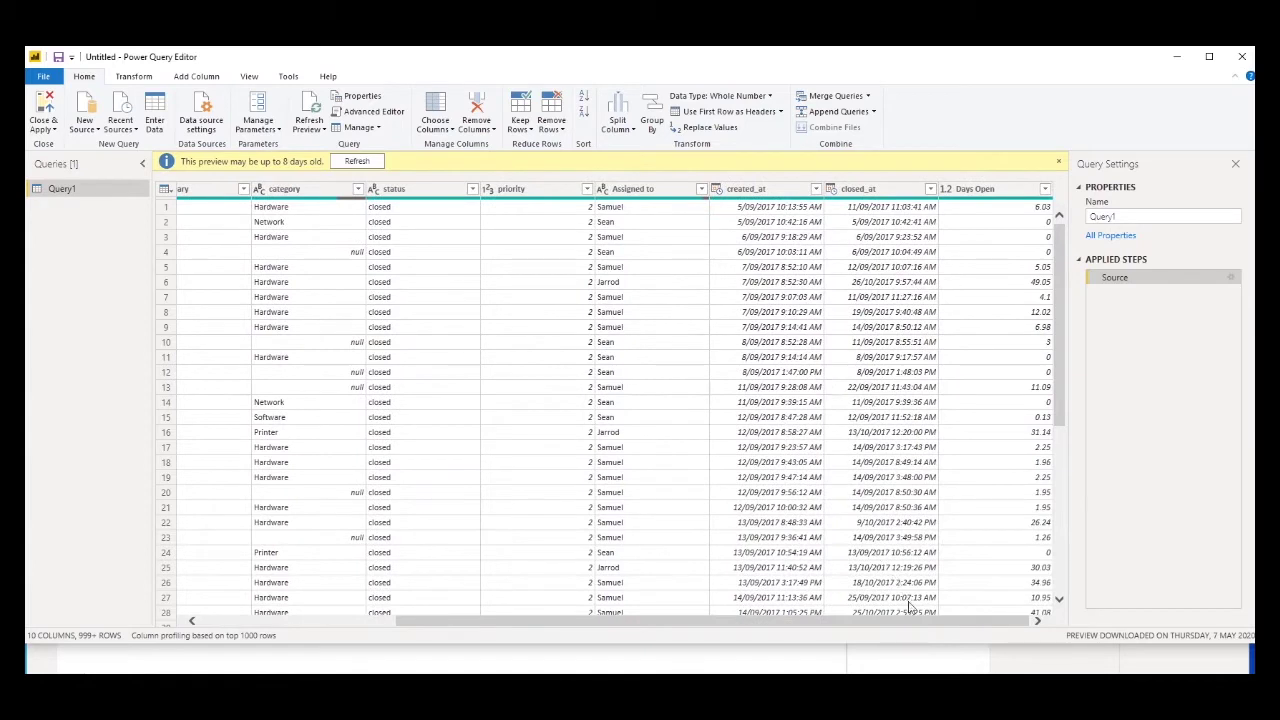
pyautogui.click(760, 194)
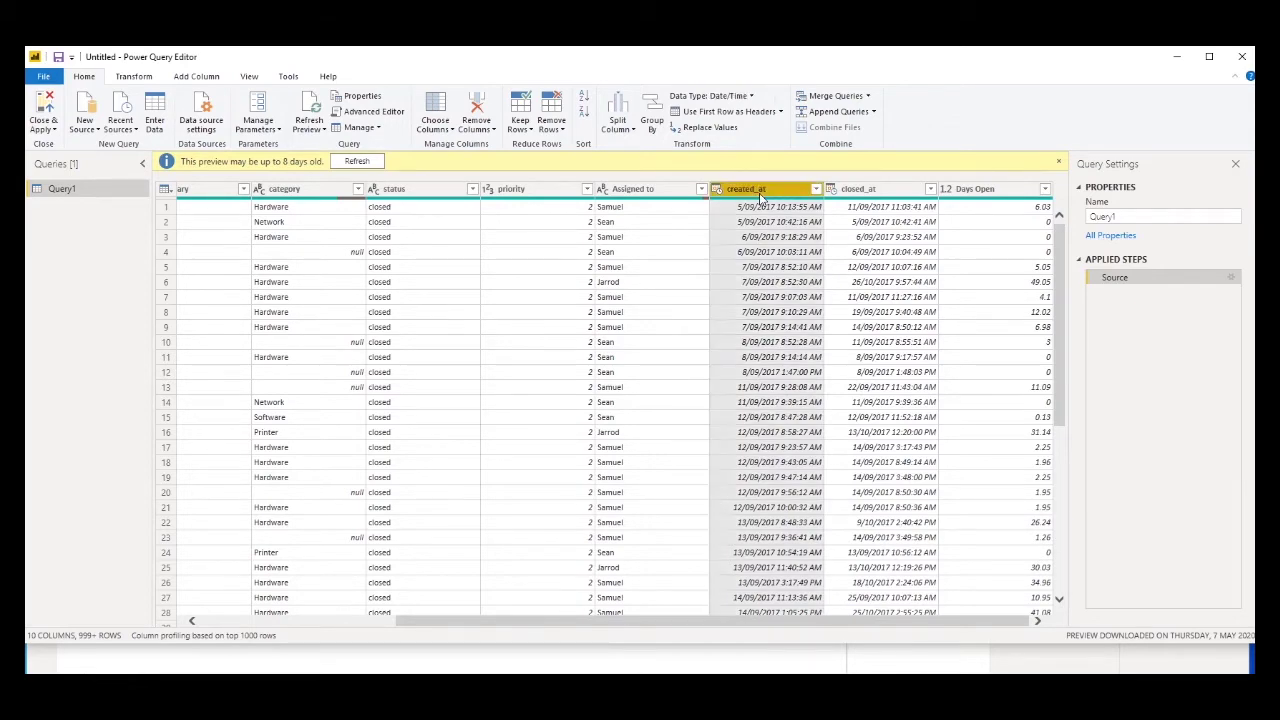
pyautogui.rightClick(760, 198)
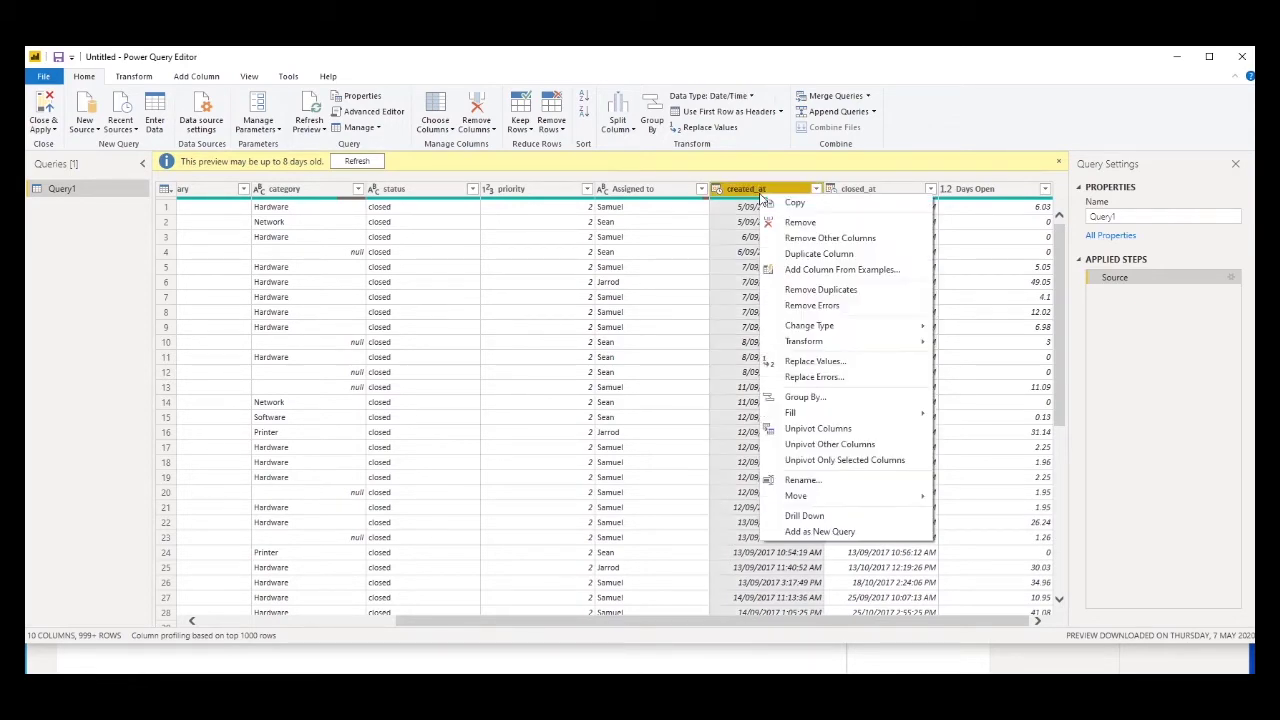
pyautogui.click(795, 256)
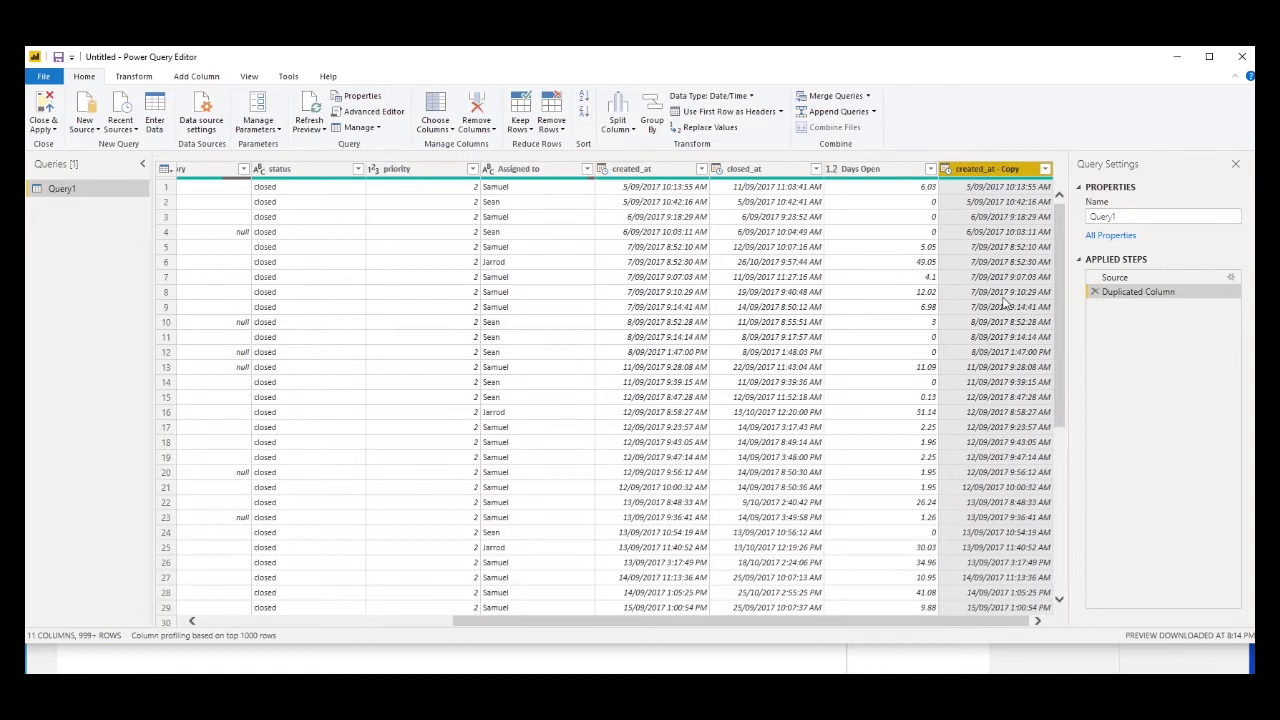
# - Transform the created_at - Copy column into weekday names with Day > Name of Day
pyautogui.rightClick(989, 171)
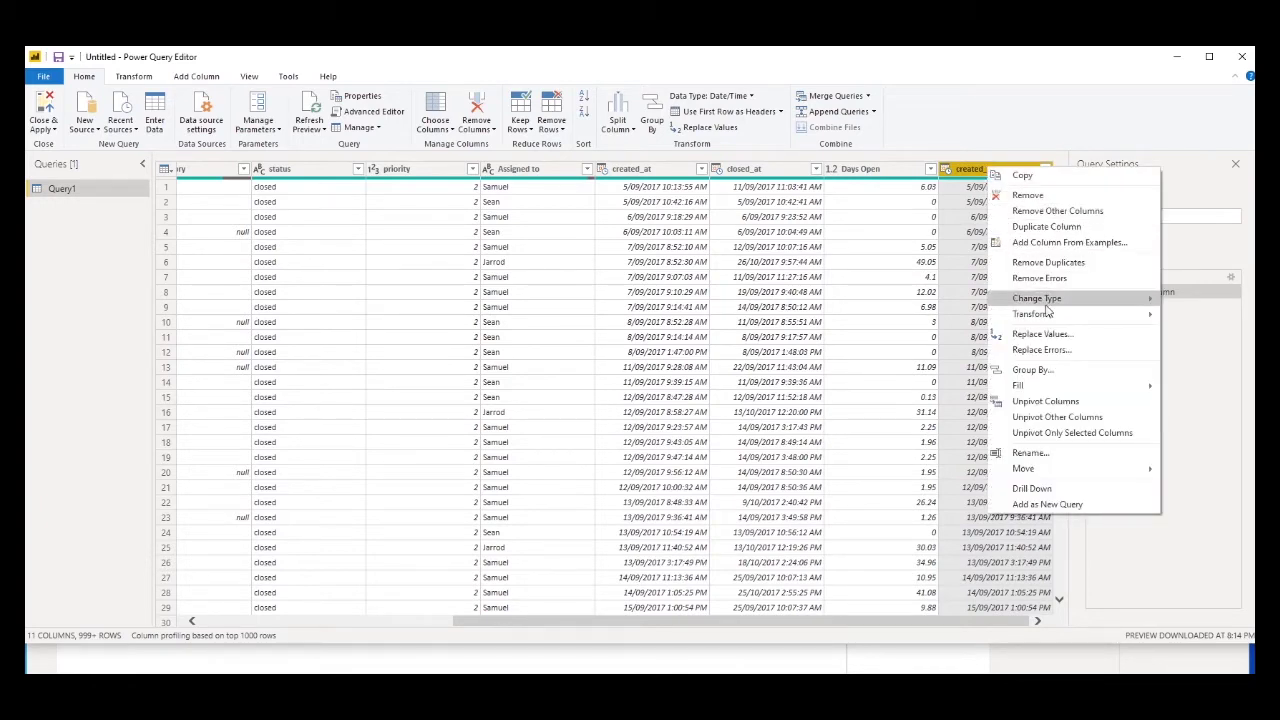
pyautogui.moveTo(1046, 321)
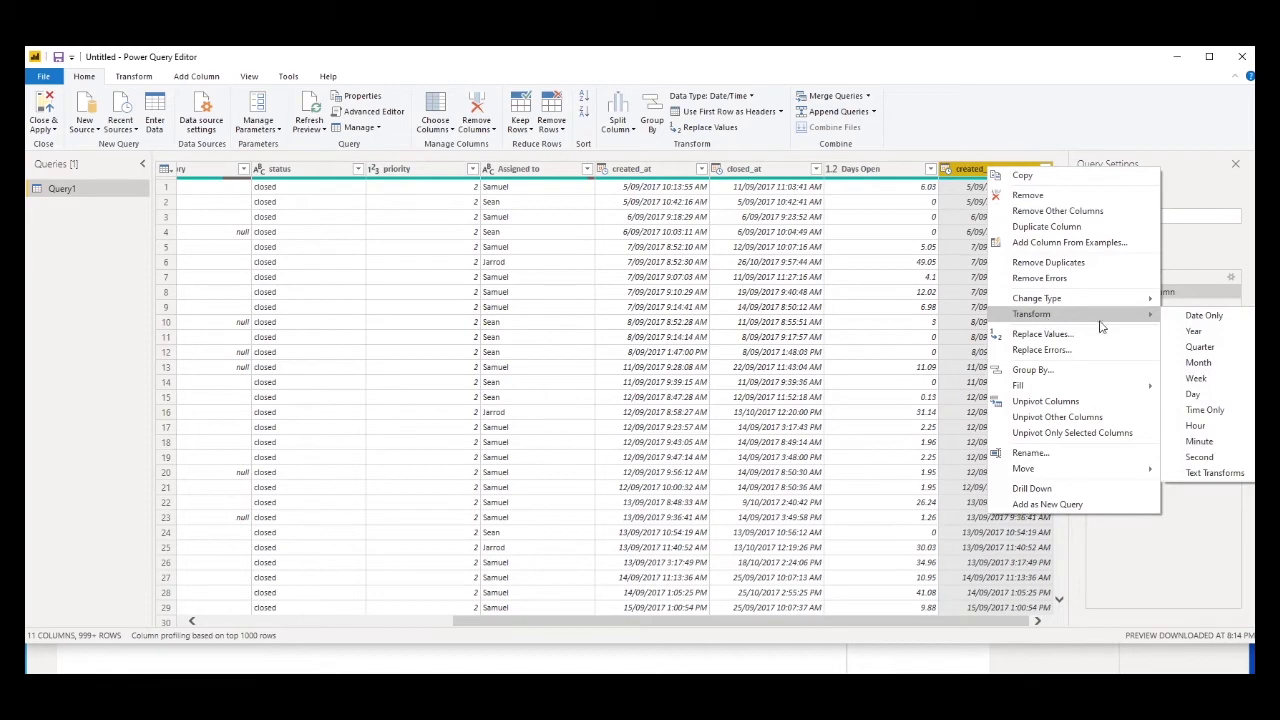
pyautogui.moveTo(1215, 402)
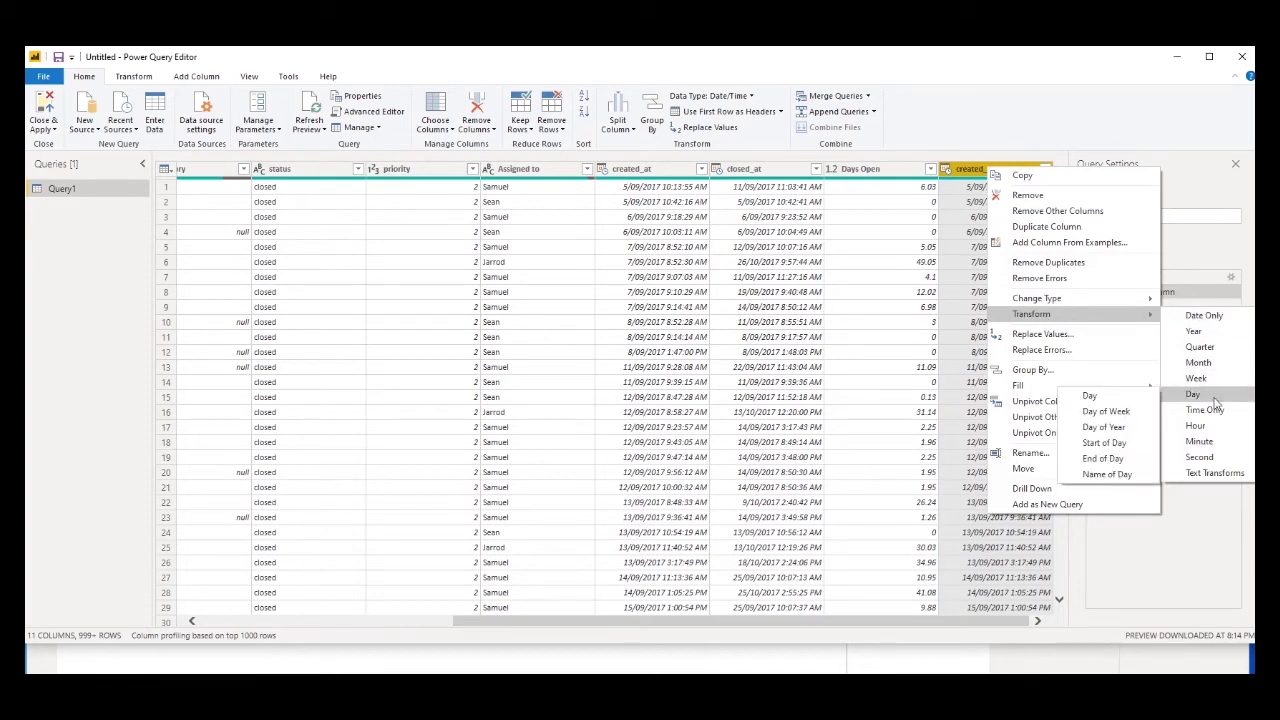
pyautogui.click(1106, 474)
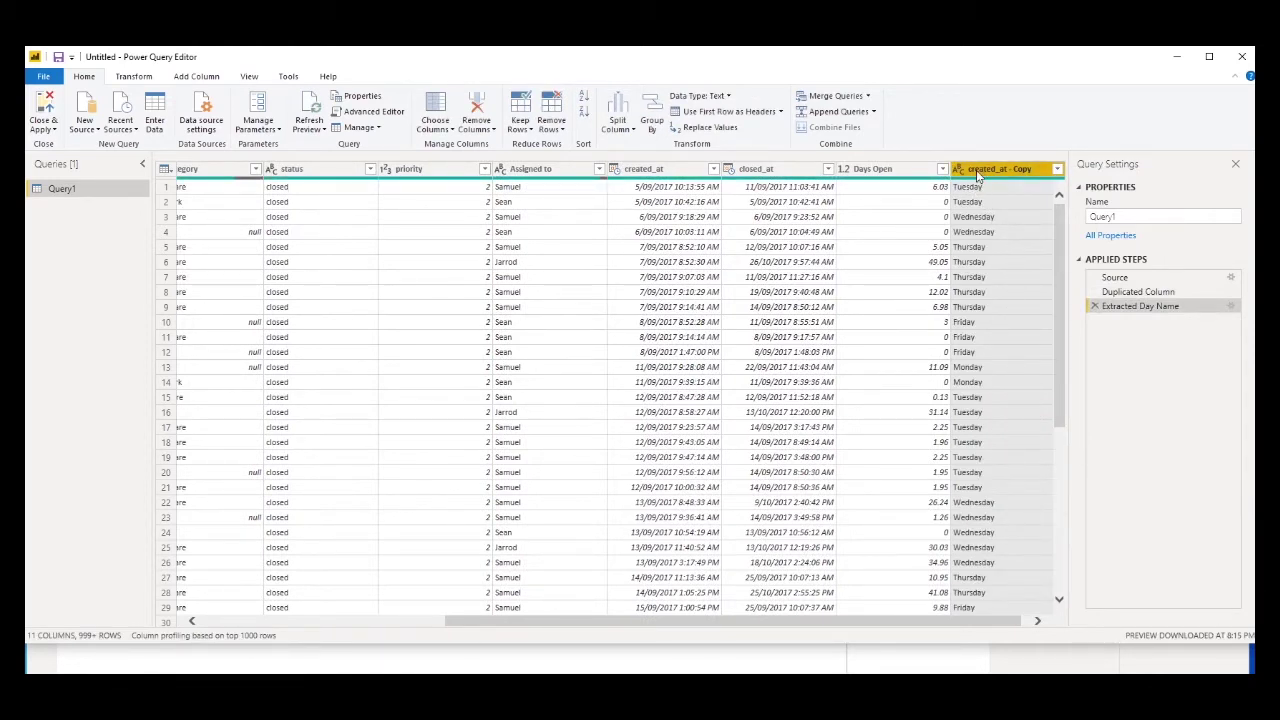
# - Rename 'created_at - Copy' to Day_Created_Name and apply the changes to the report
pyautogui.rightClick(979, 174)
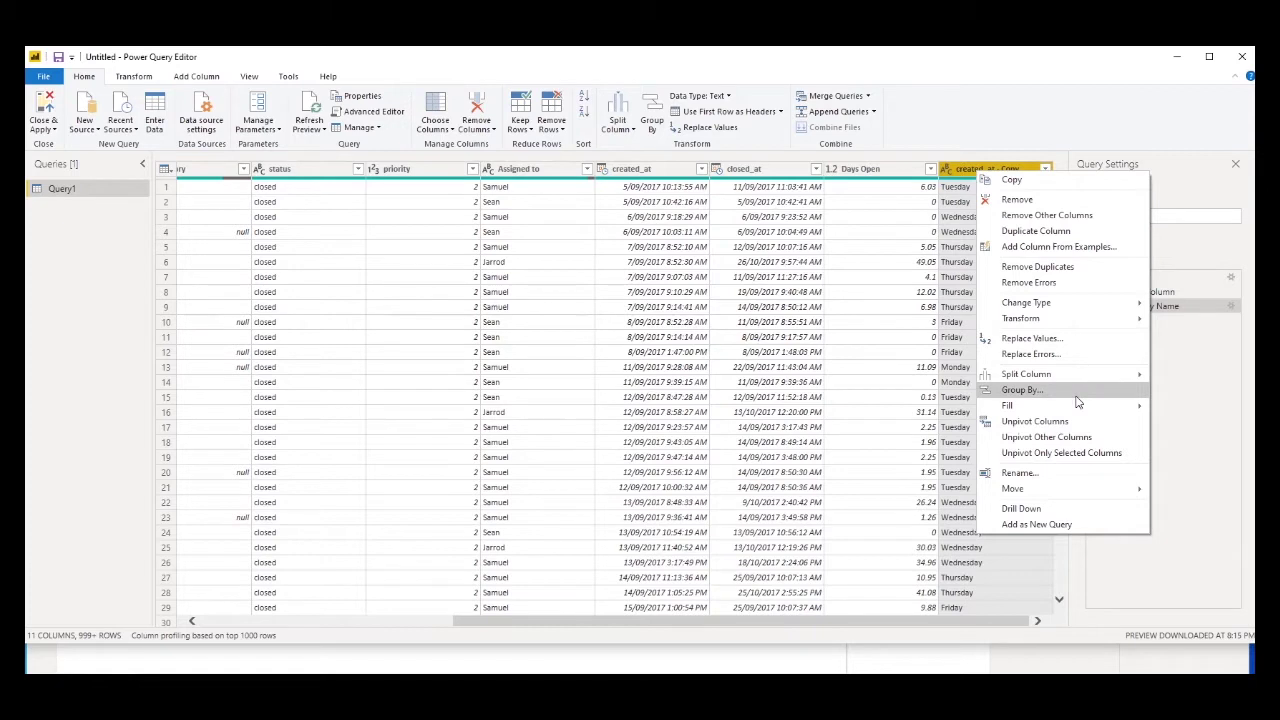
pyautogui.click(1064, 472)
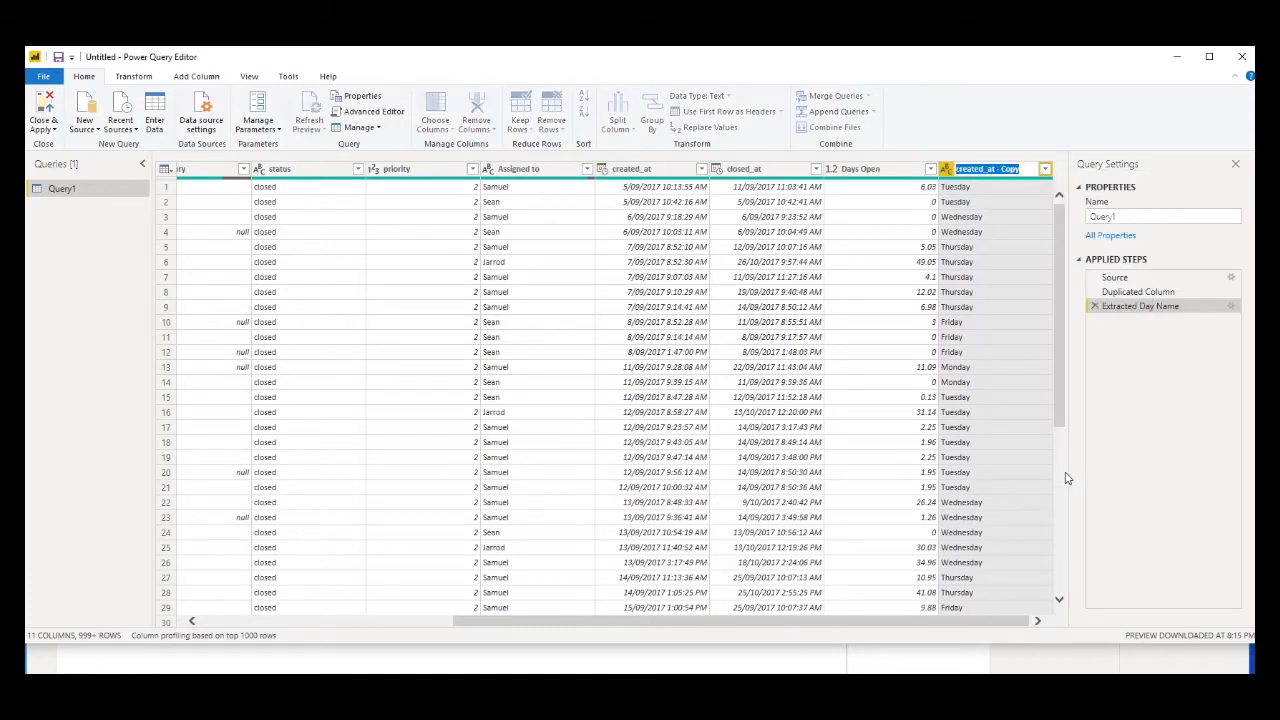
pyautogui.write('Day_Created_Name')
pyautogui.press('Return')
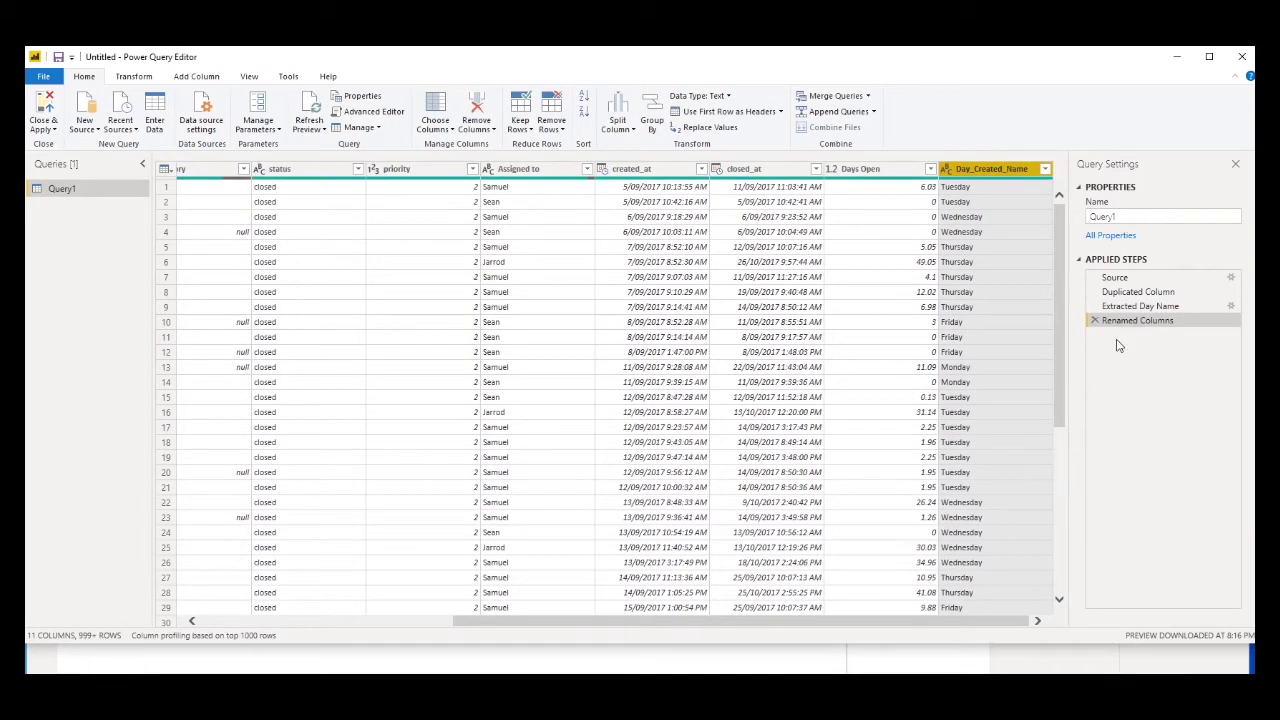
pyautogui.click(38, 104)
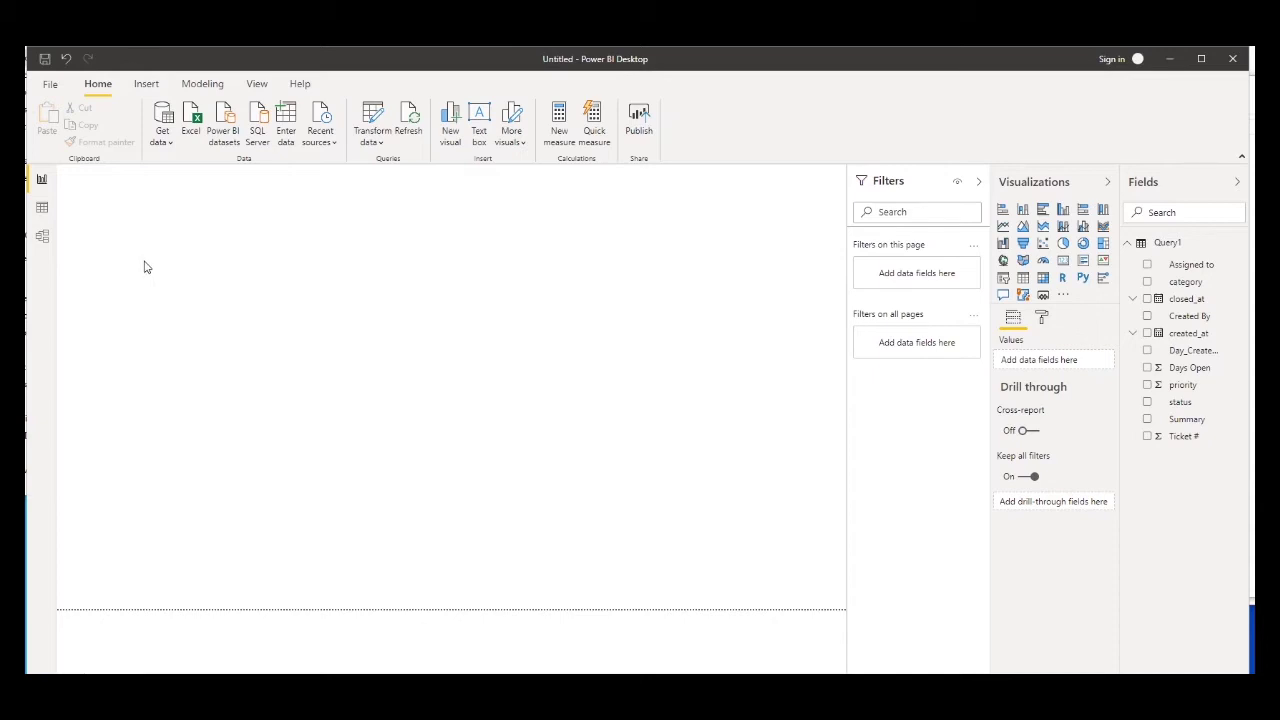
# - Add a line chart with created_at Month on the axis and Year as the legend
pyautogui.click(1003, 226)
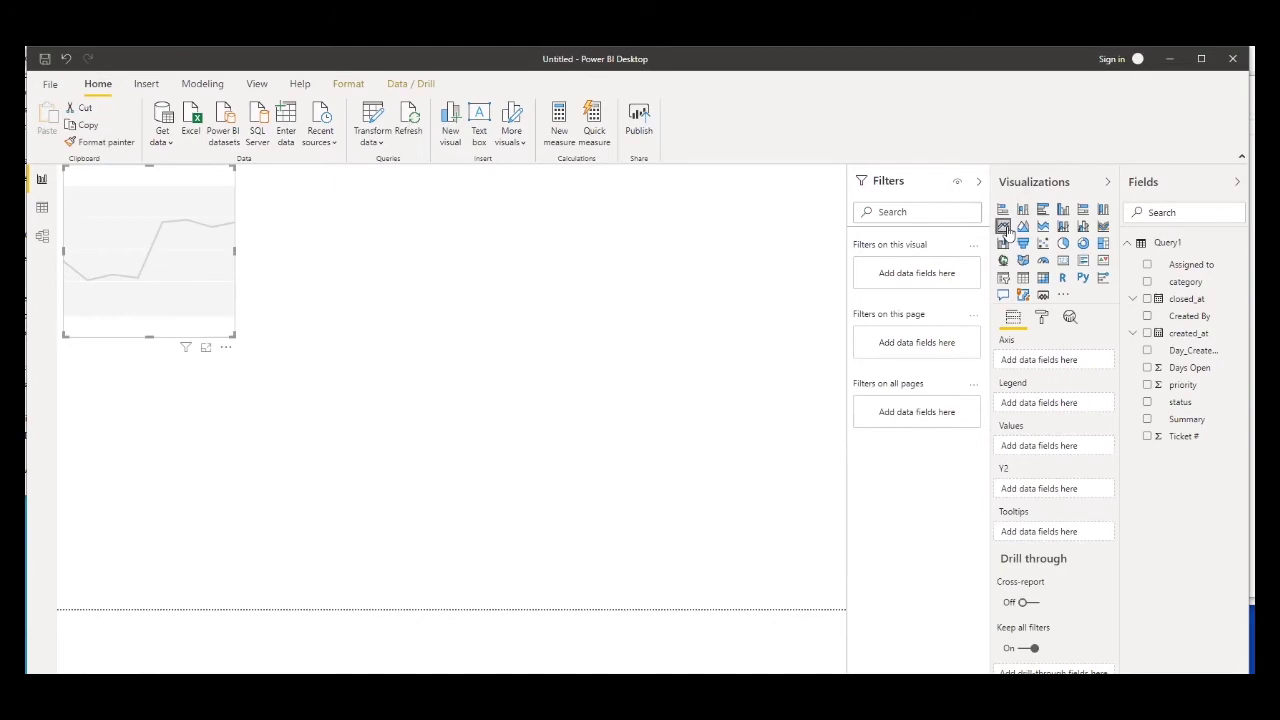
pyautogui.click(1133, 333)
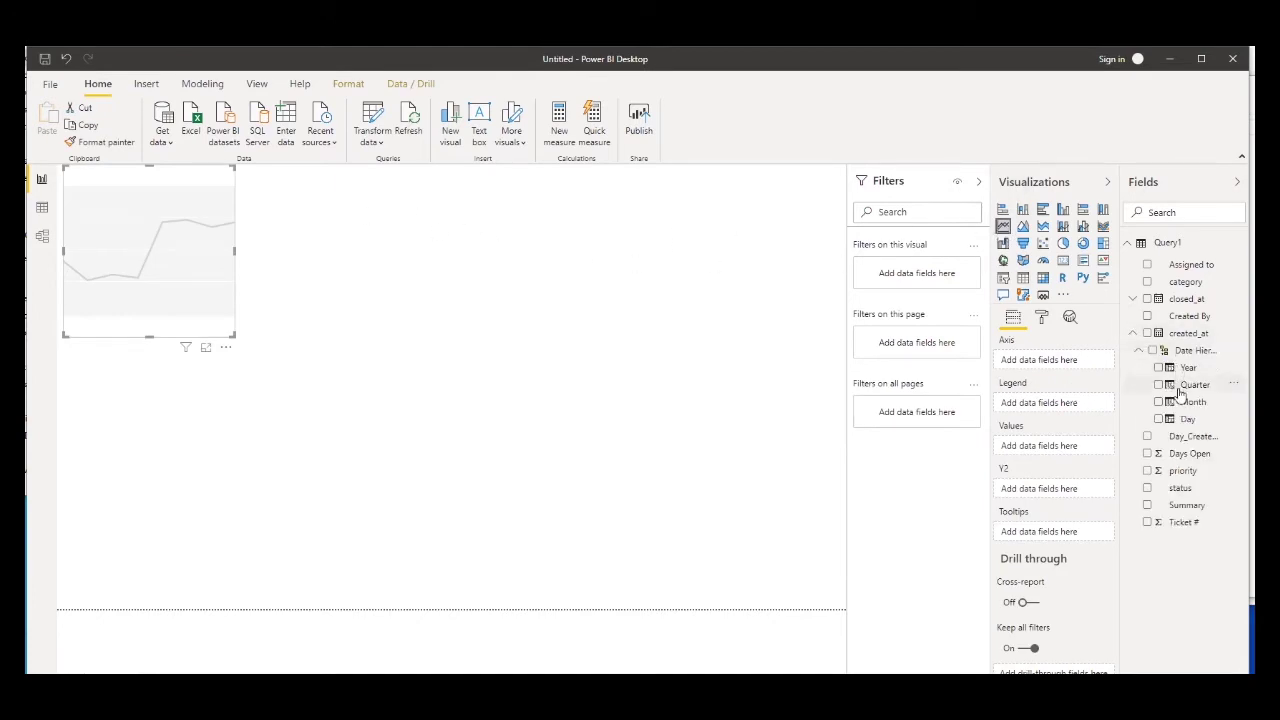
pyautogui.moveTo(1192, 405); pyautogui.dragTo(1063, 365)
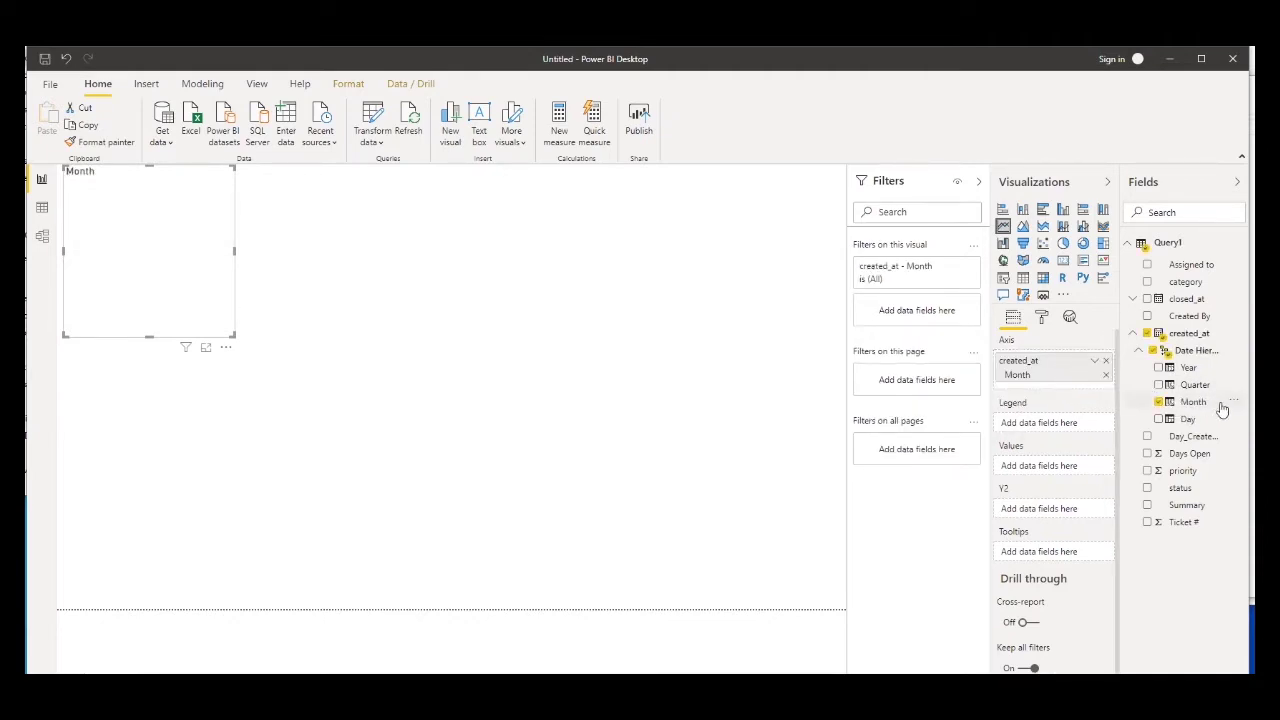
pyautogui.moveTo(1185, 370); pyautogui.dragTo(1053, 428)
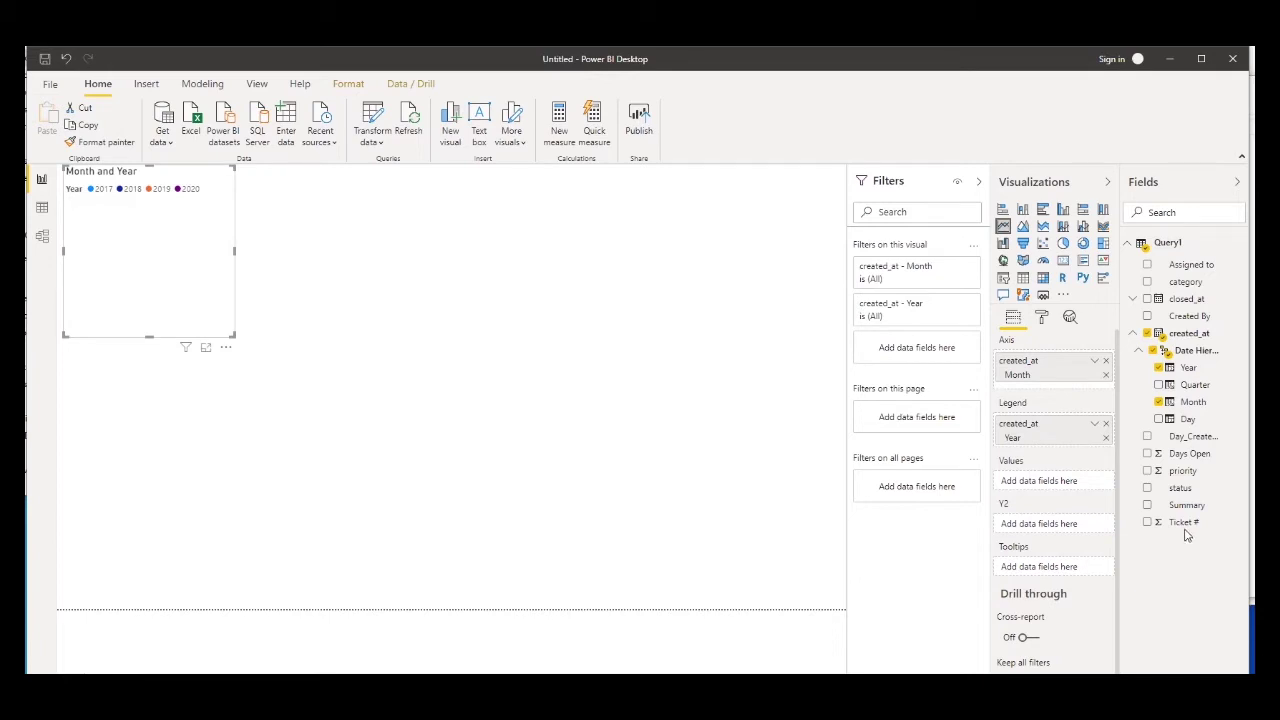
# - Plot Ticket # as the chart's values, aggregated as Count instead of Sum
pyautogui.moveTo(1185, 525); pyautogui.dragTo(1089, 491)
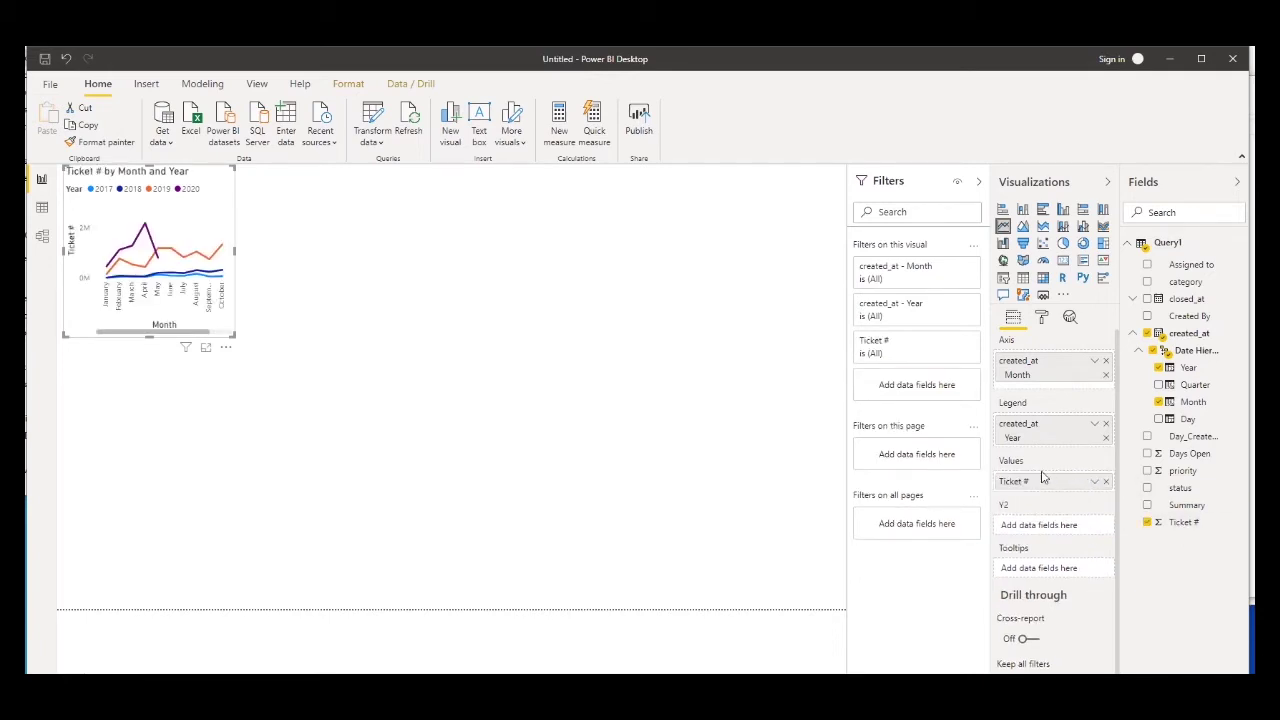
pyautogui.click(1095, 482)
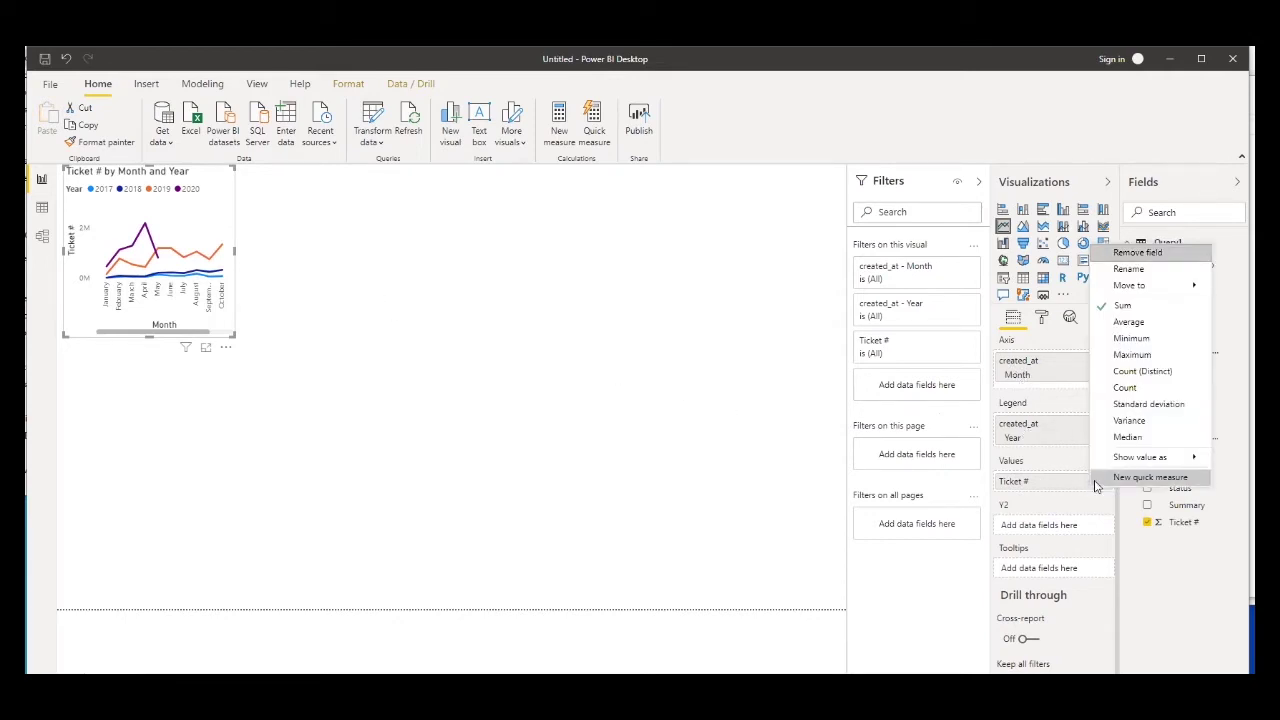
pyautogui.click(1120, 389)
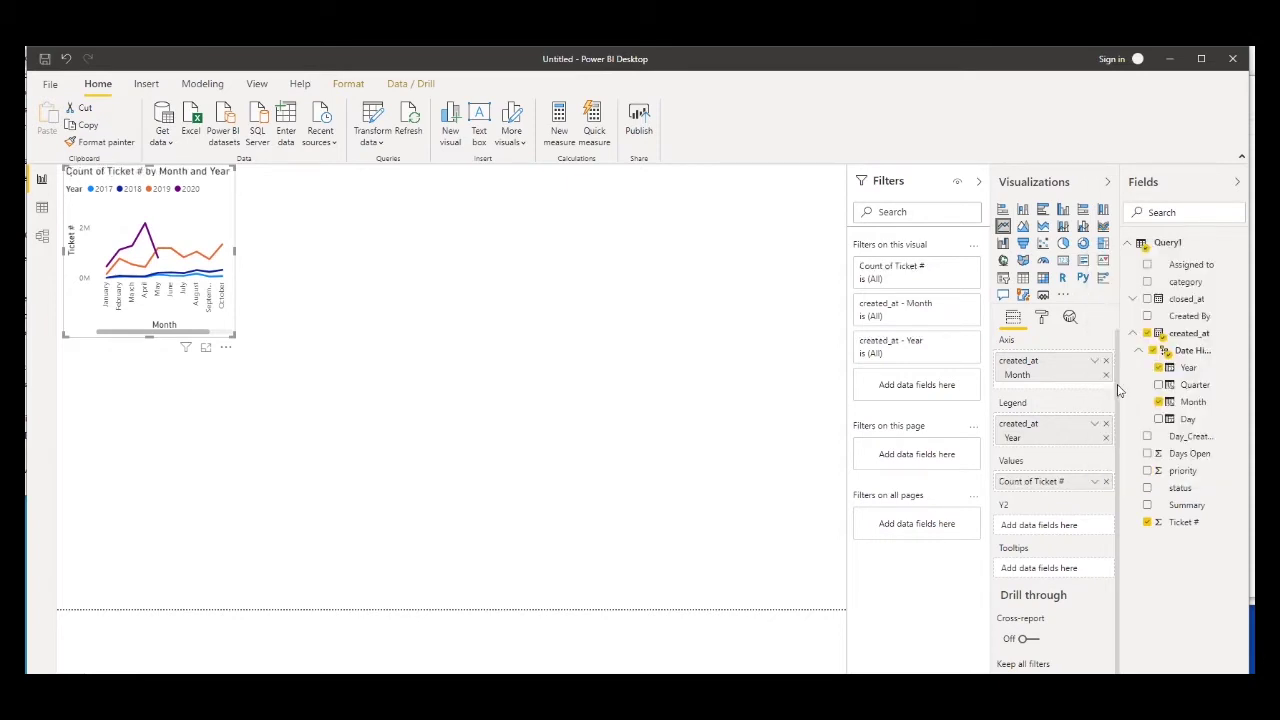
pyautogui.click(1095, 483)
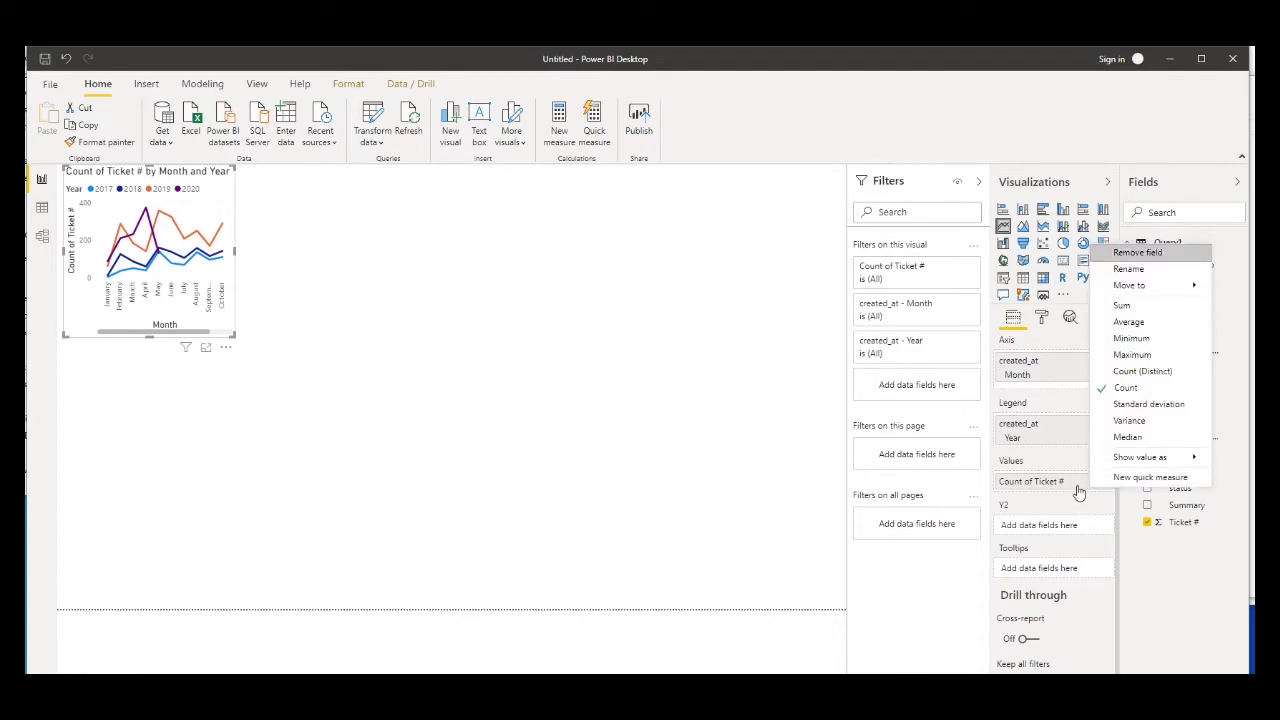
pyautogui.click(1078, 491)
pyautogui.click(1095, 484)
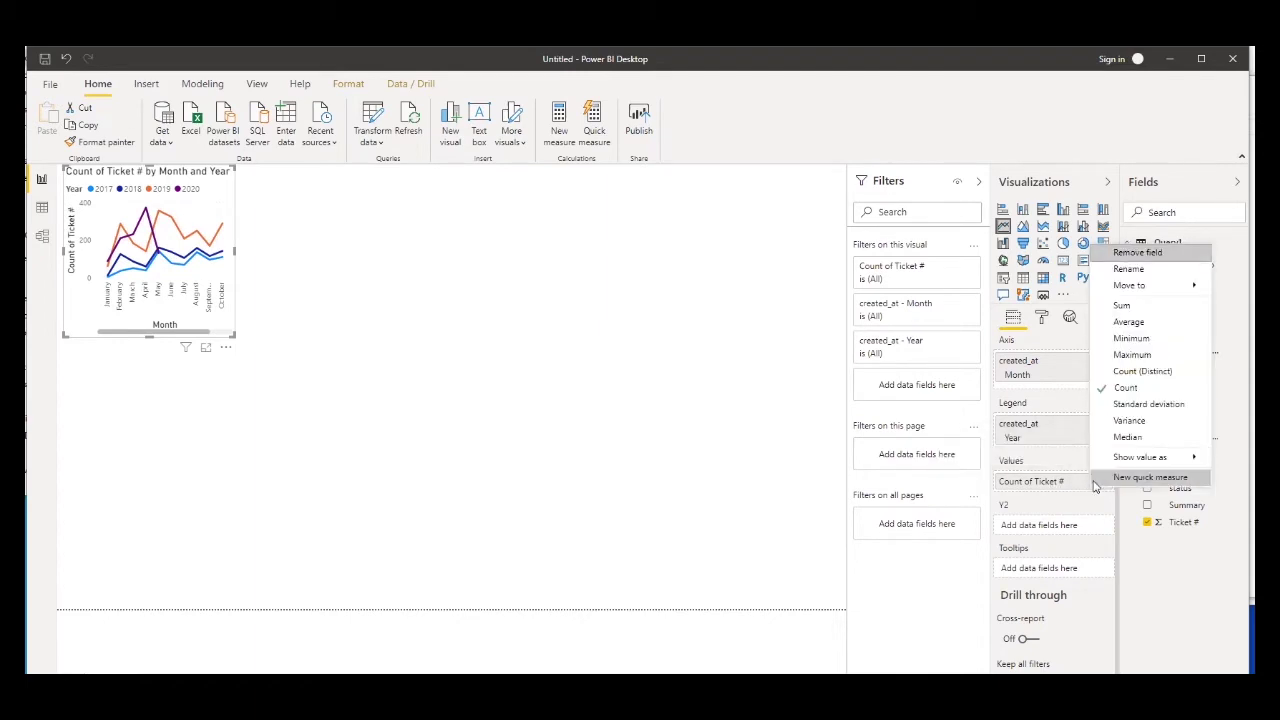
pyautogui.click(1128, 388)
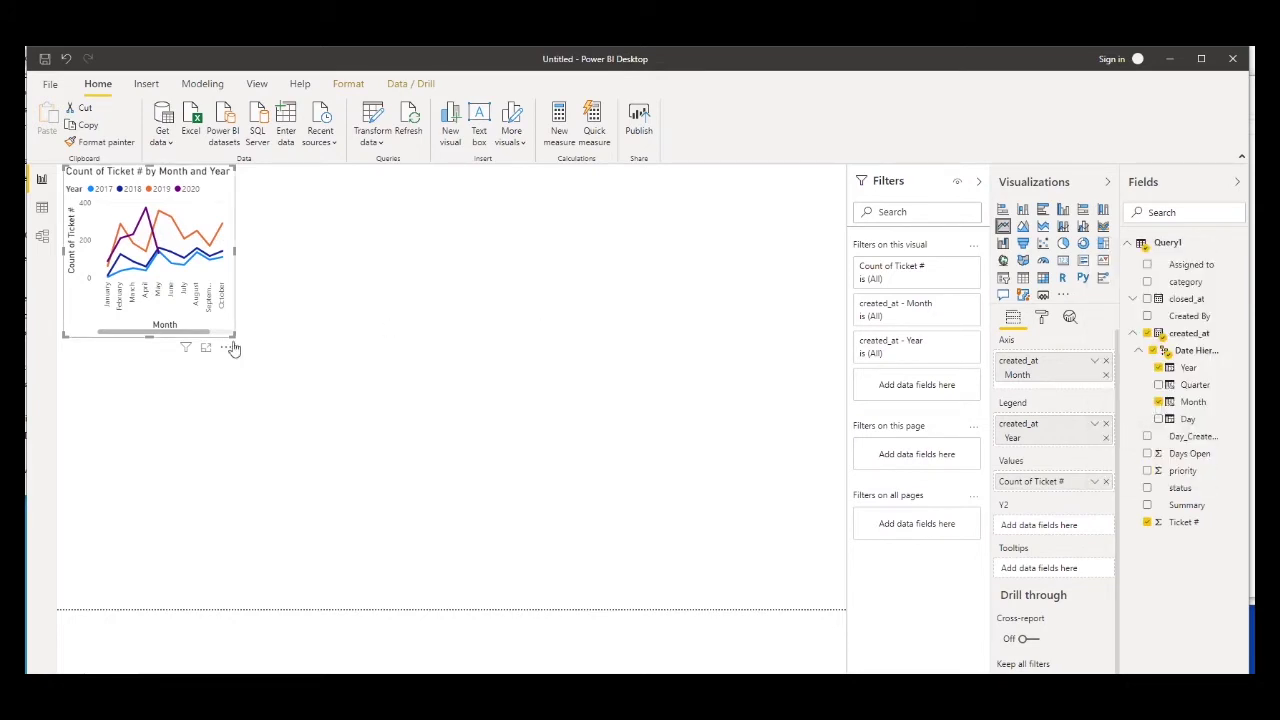
# - Stretch the line chart across much of the page, then trim its width slightly
pyautogui.moveTo(229, 334); pyautogui.dragTo(452, 466)
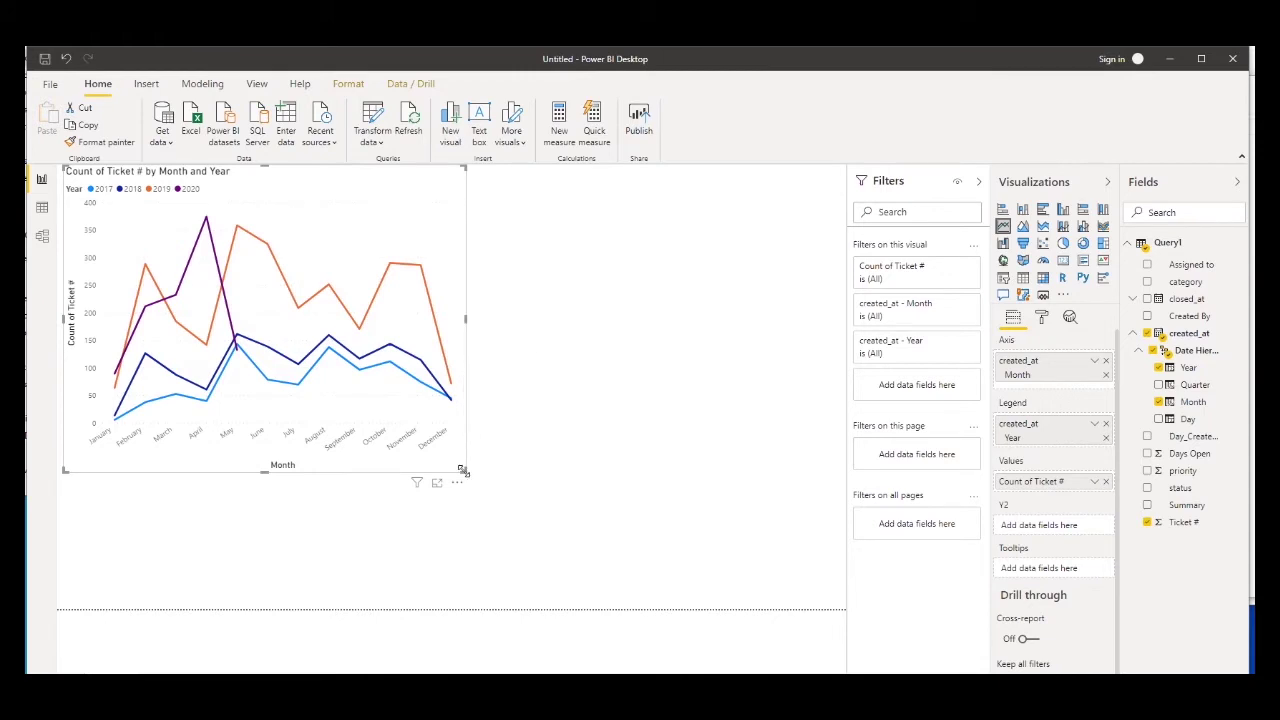
pyautogui.moveTo(462, 470); pyautogui.dragTo(424, 471)
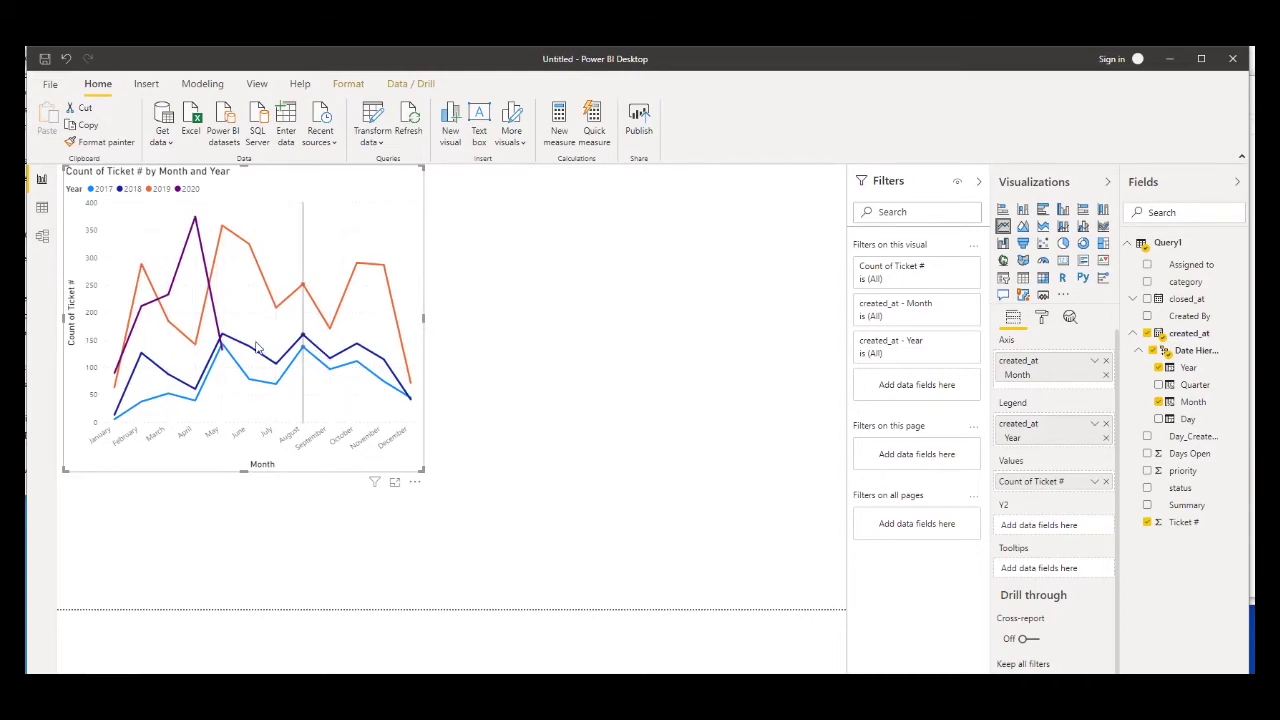
# - Turn on data labels so each month's ticket count appears on the chart lines
pyautogui.click(1042, 318)
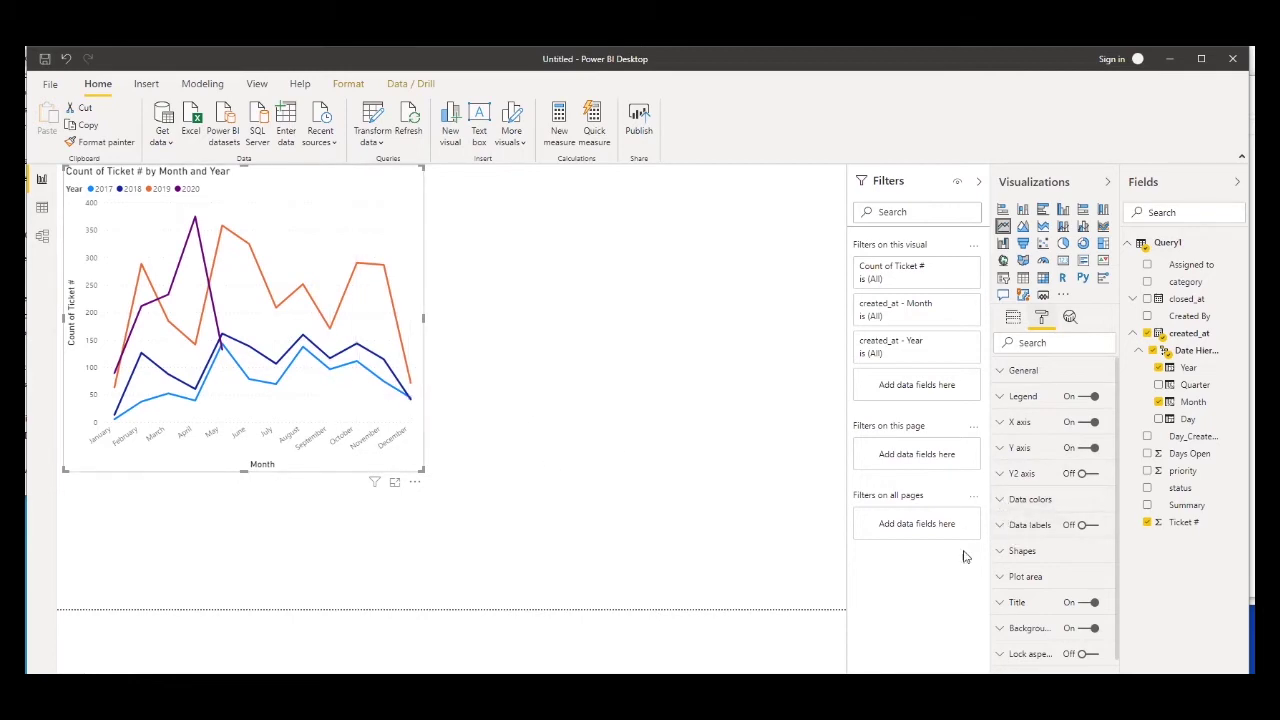
pyautogui.click(1080, 532)
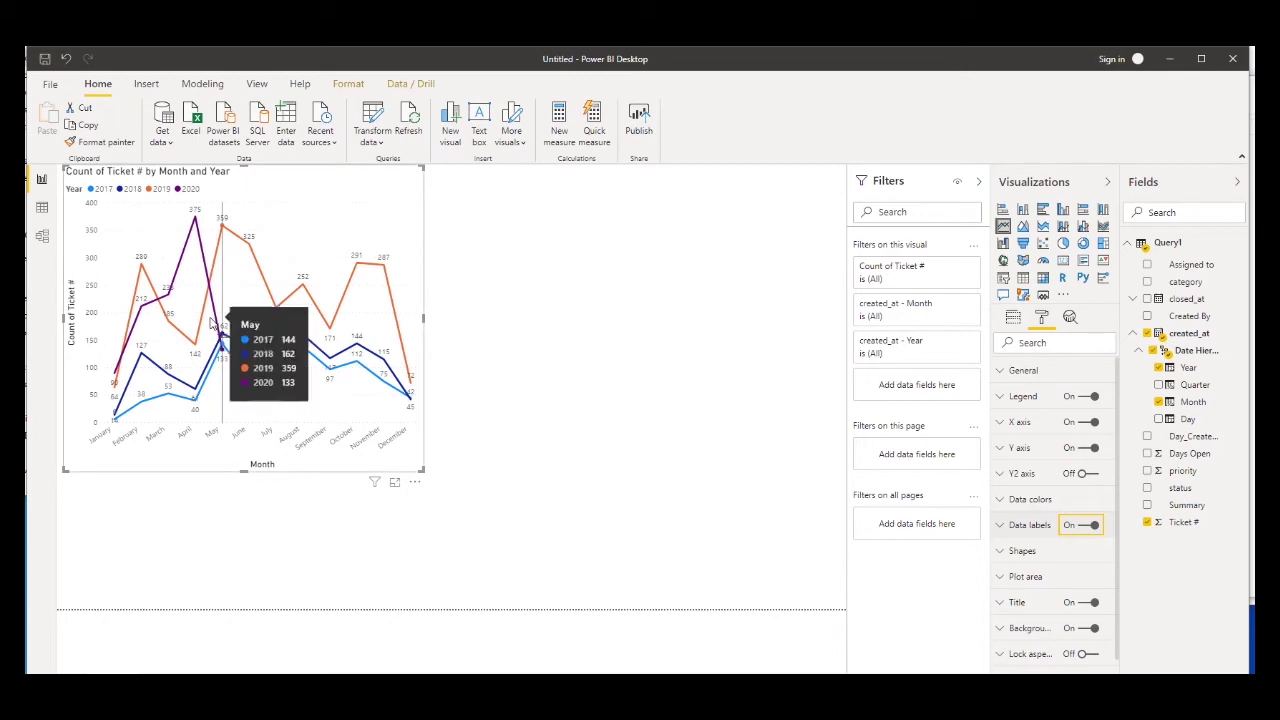
pyautogui.moveTo(195, 222)
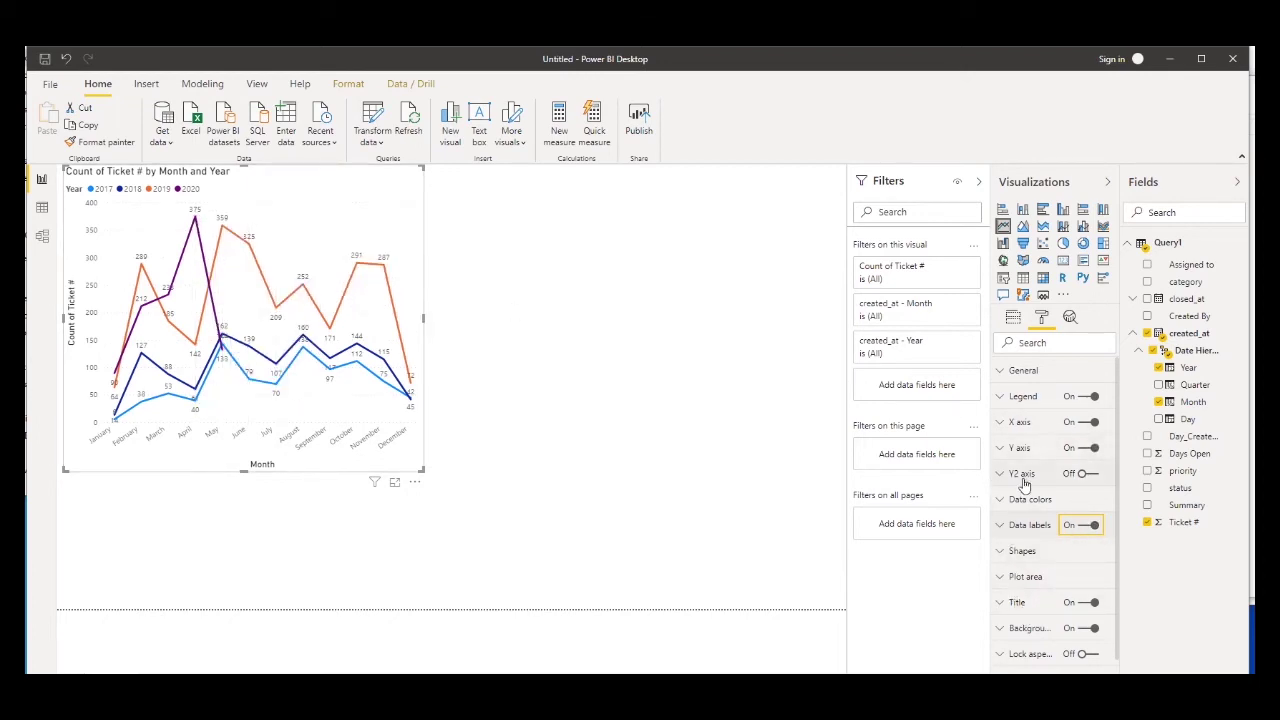
pyautogui.scroll(-1, 1030, 483)
pyautogui.scroll(1, 1033, 490)
# - Try the Year legend and x-axis labels off and back on, then review General settings
pyautogui.click(1002, 501)
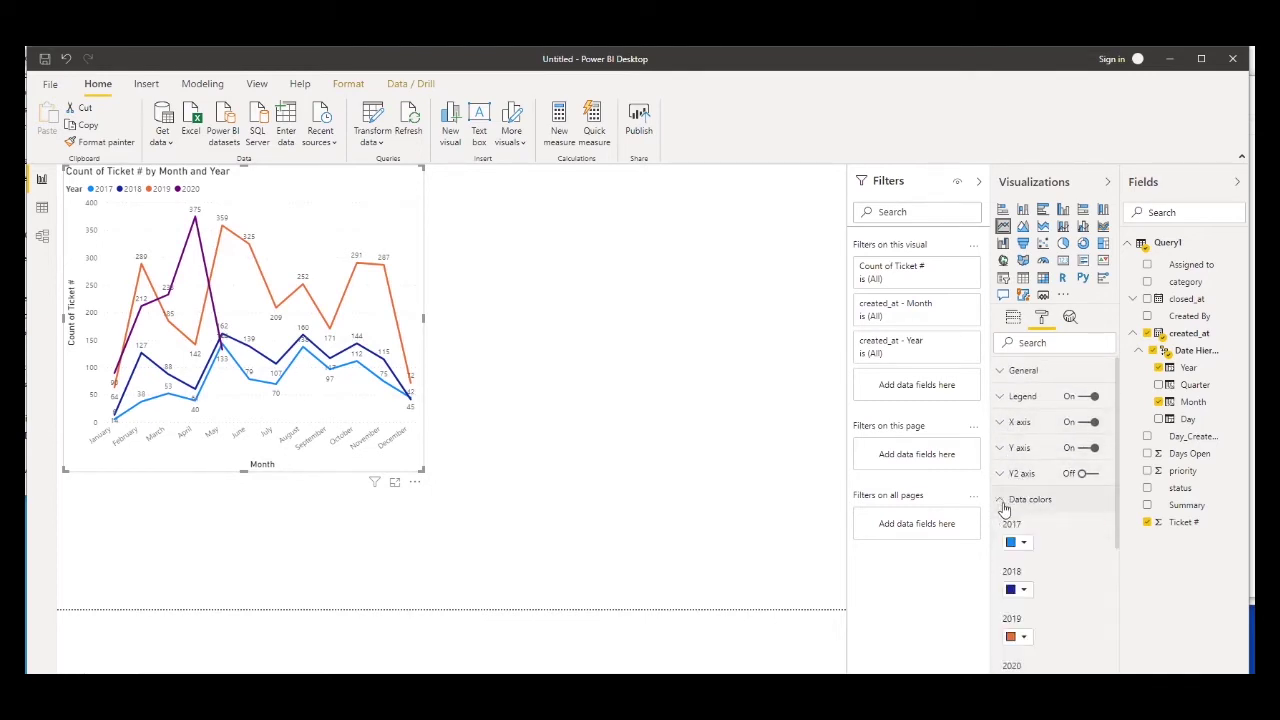
pyautogui.click(1000, 501)
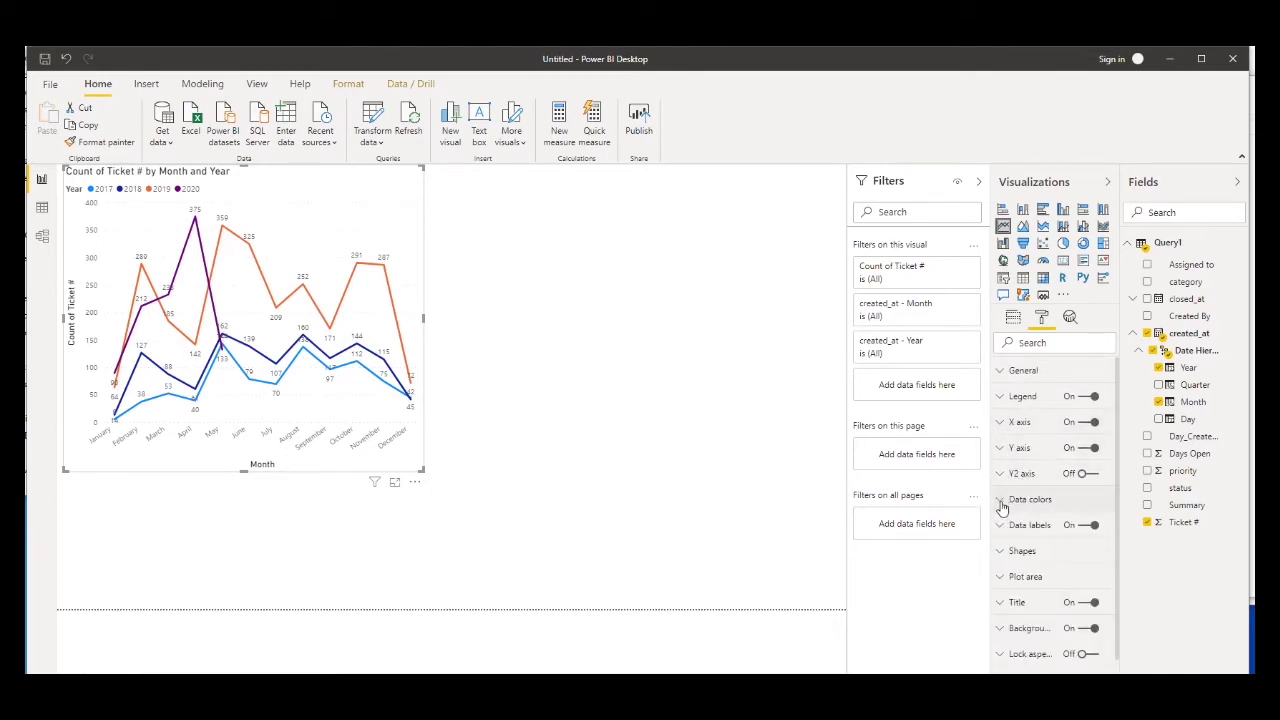
pyautogui.click(1090, 397)
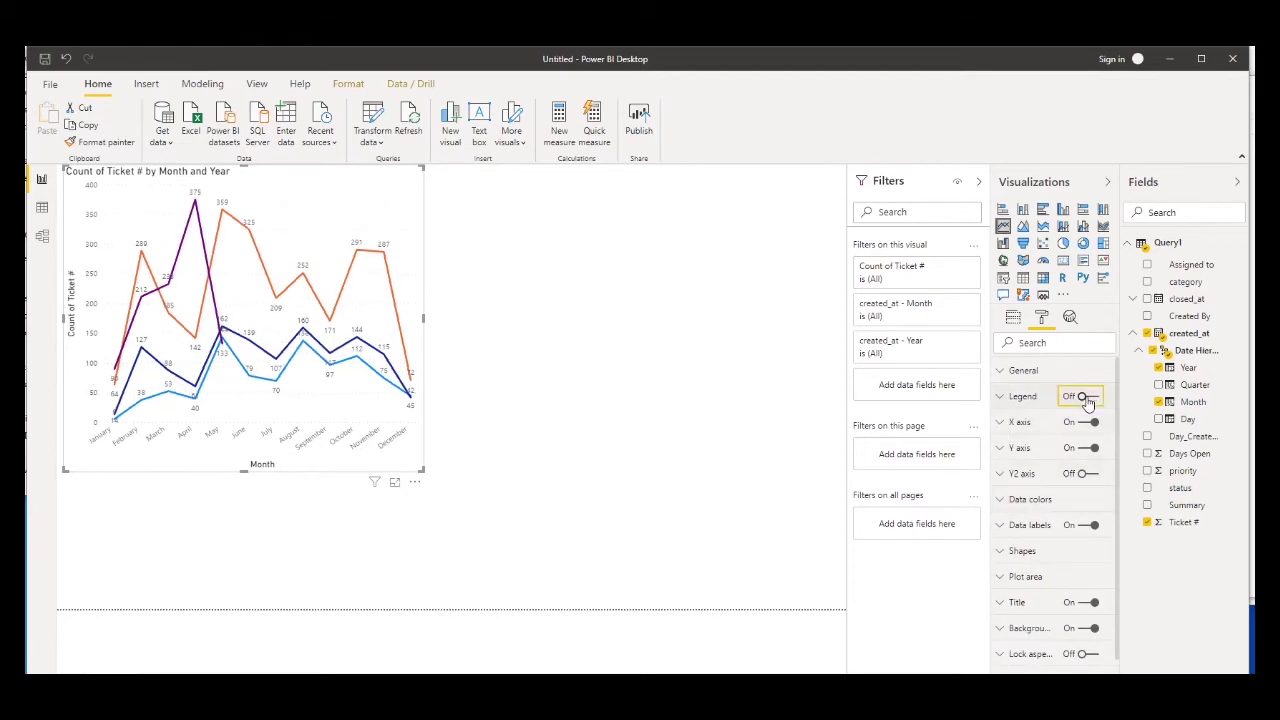
pyautogui.click(1088, 397)
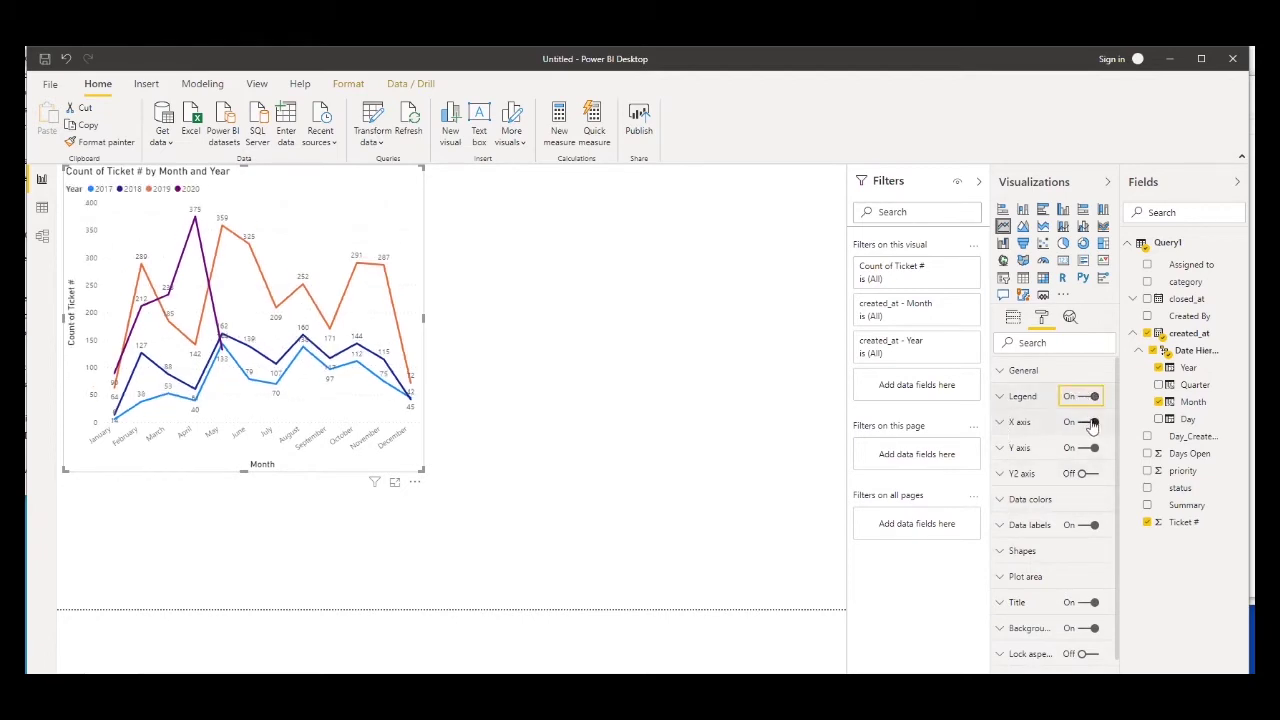
pyautogui.click(1090, 422)
pyautogui.click(1090, 423)
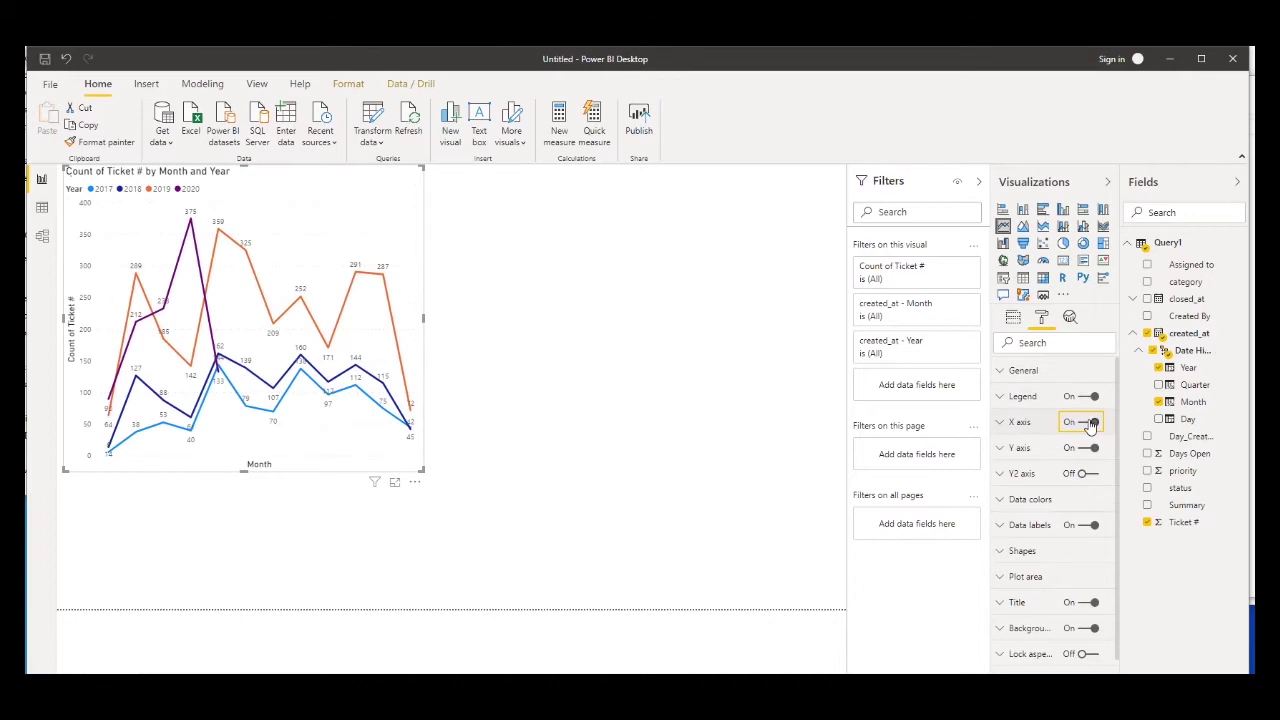
pyautogui.click(1010, 370)
pyautogui.scroll(-3, 1070, 510)
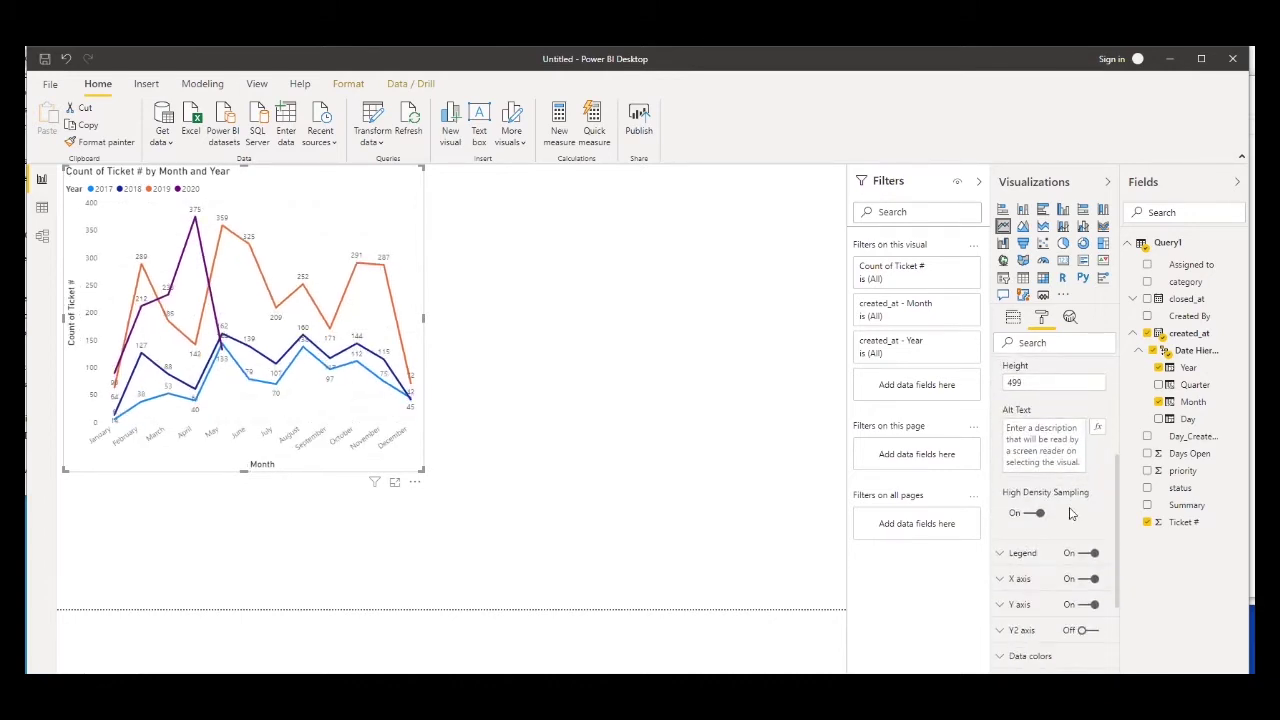
pyautogui.scroll(-2, 1040, 447)
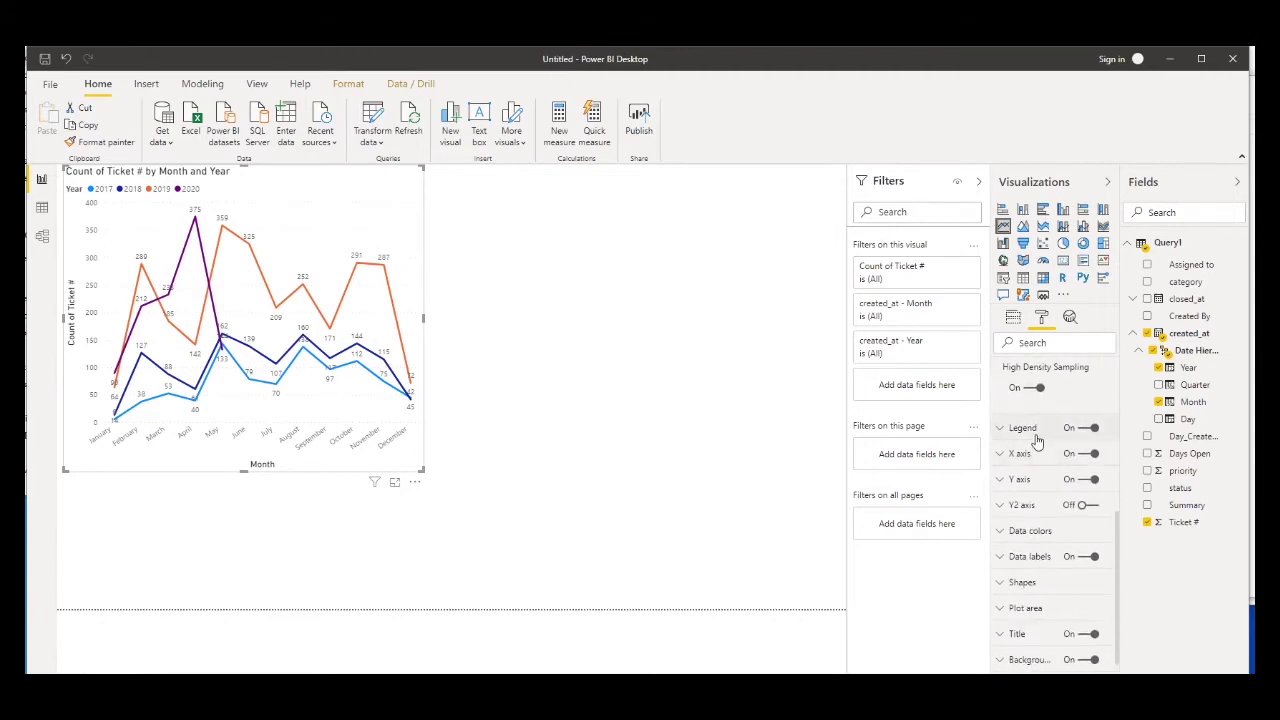
pyautogui.scroll(-1, 1030, 437)
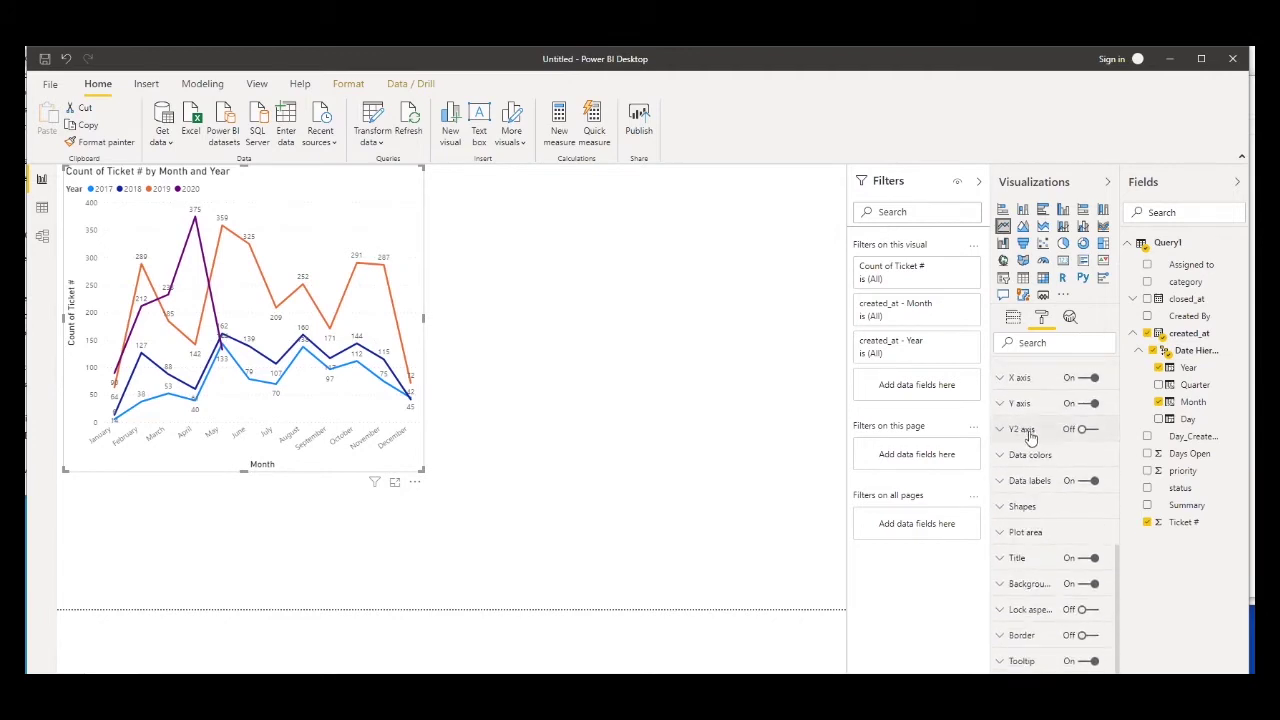
# - Replace the line chart's title text with 'Tickets By Month'
pyautogui.click(1001, 560)
pyautogui.click(1001, 560)
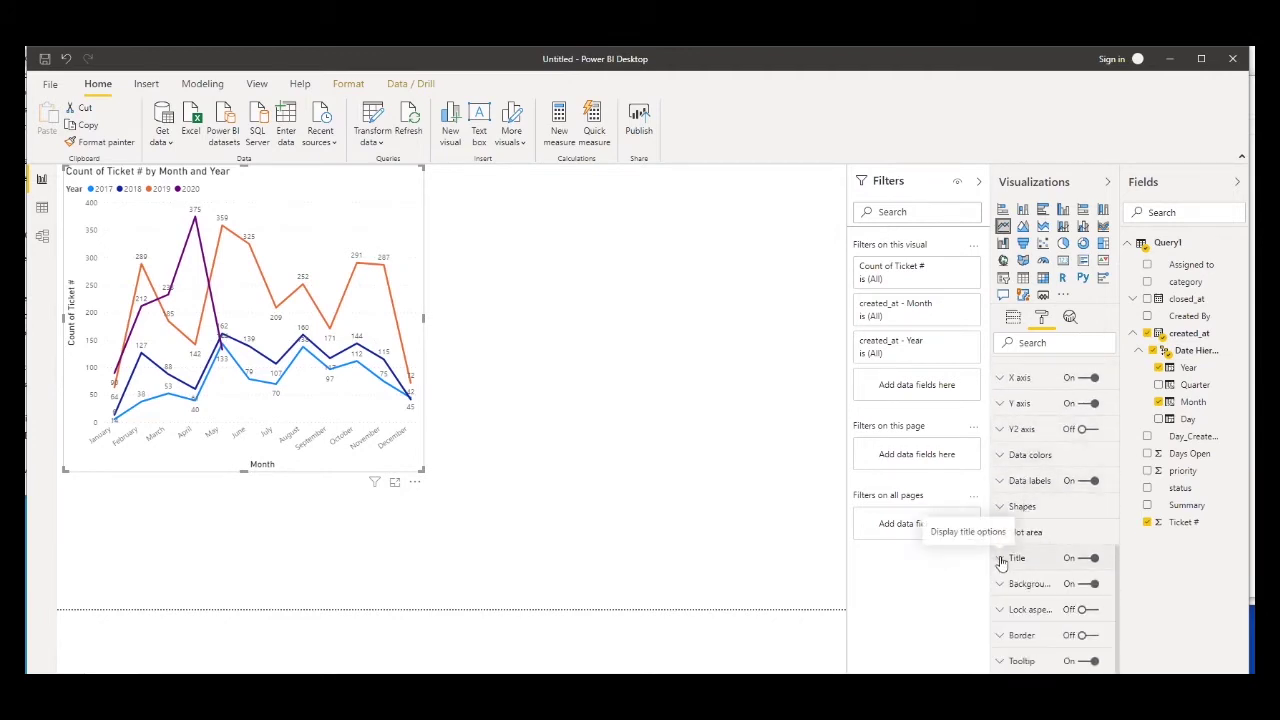
pyautogui.click(1001, 560)
pyautogui.click(1027, 598)
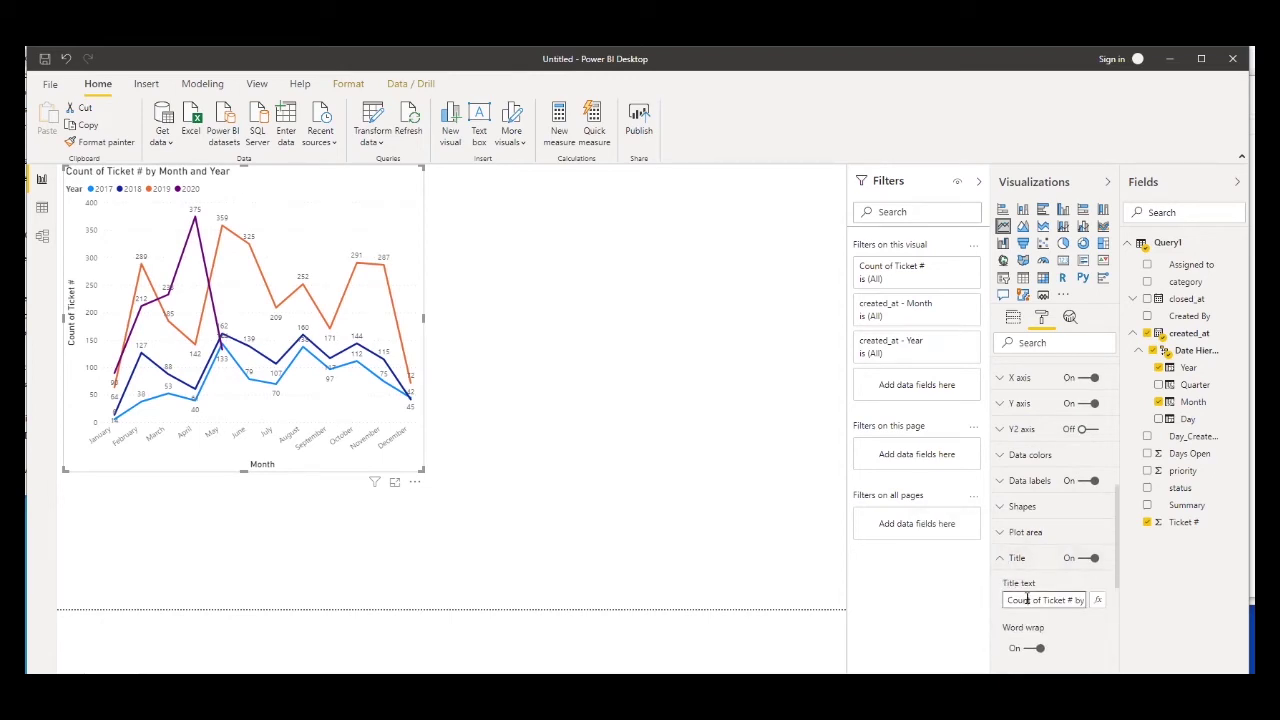
pyautogui.write('Tickets By Month')
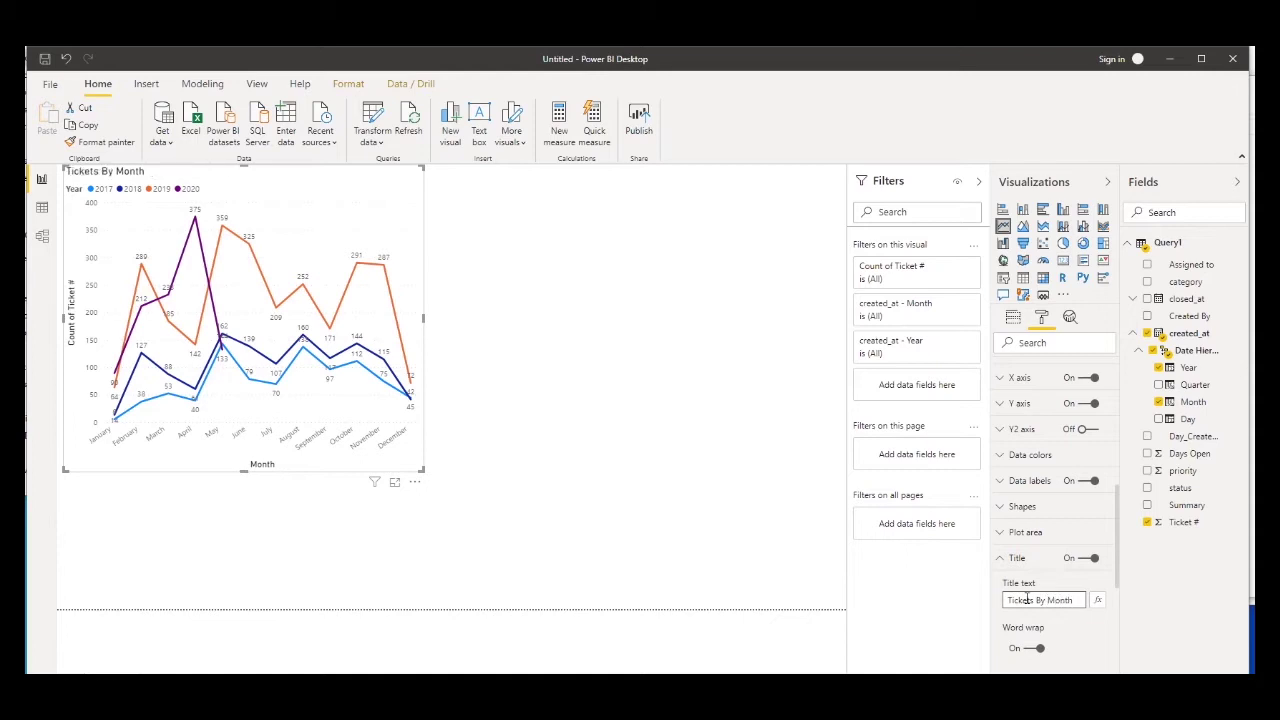
# - Deselect the chart and add an empty slicer visual below it
pyautogui.scroll(-3, 1038, 600)
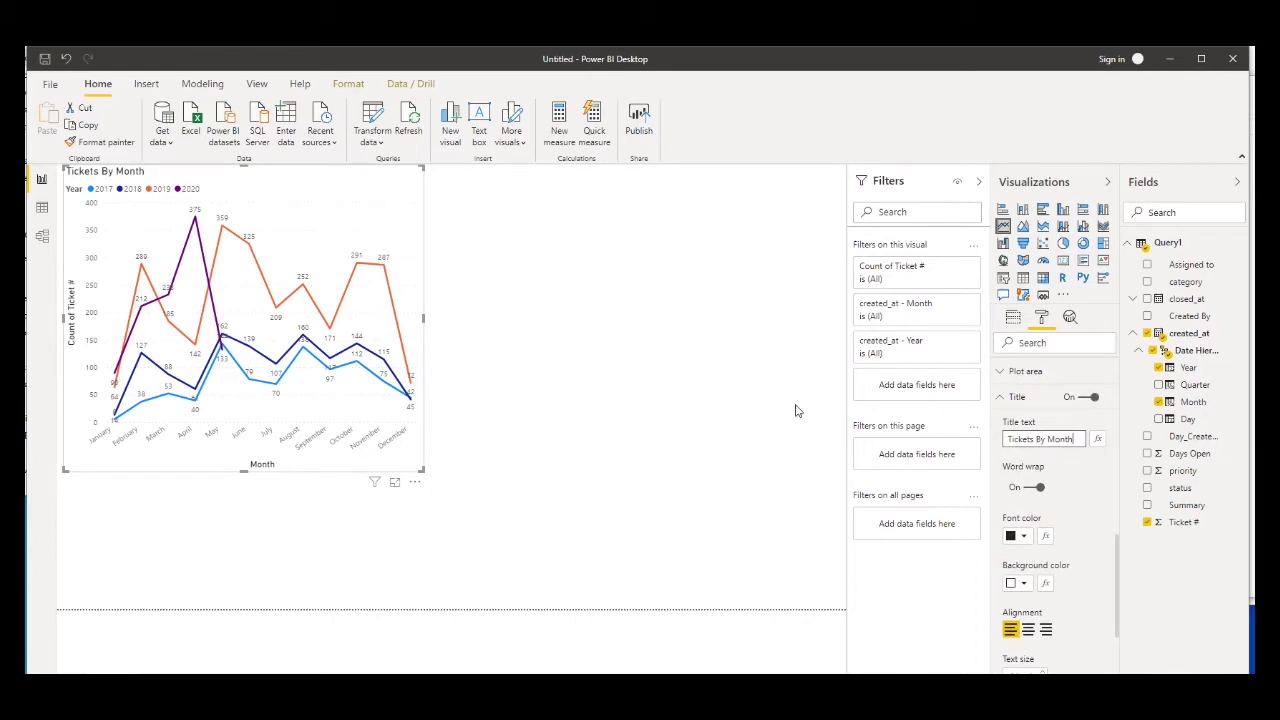
pyautogui.click(769, 423)
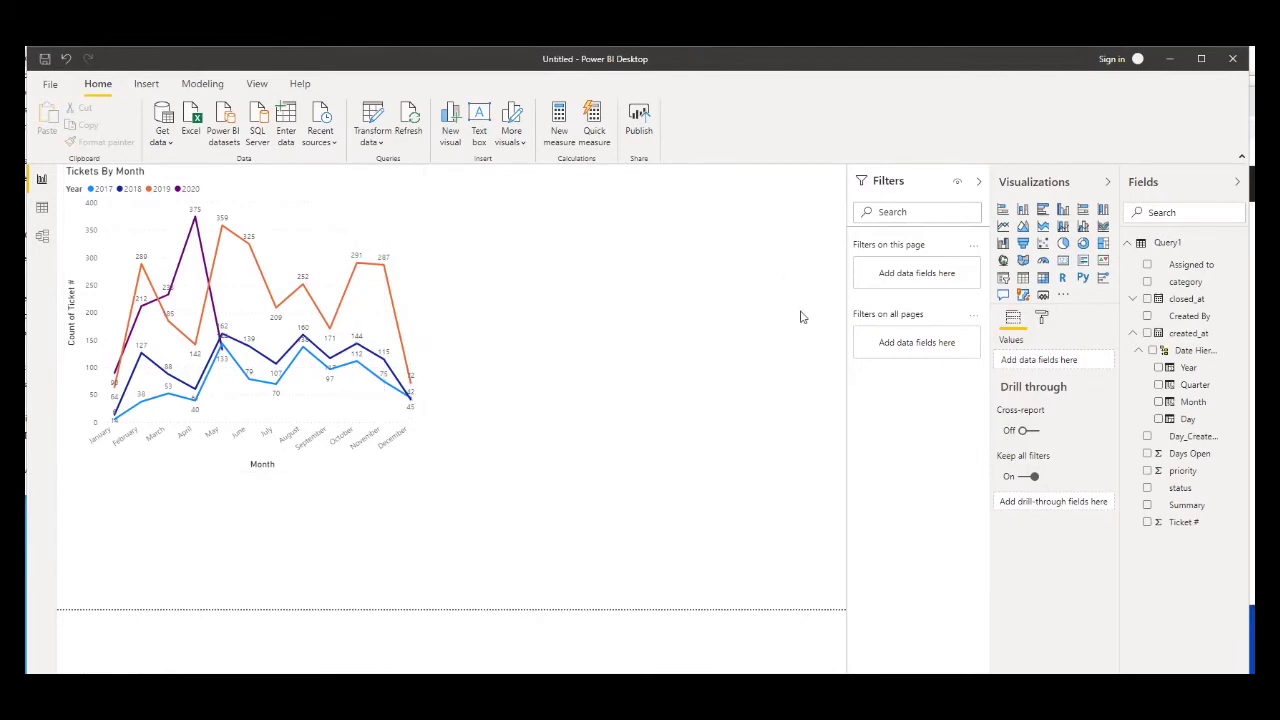
pyautogui.click(1005, 281)
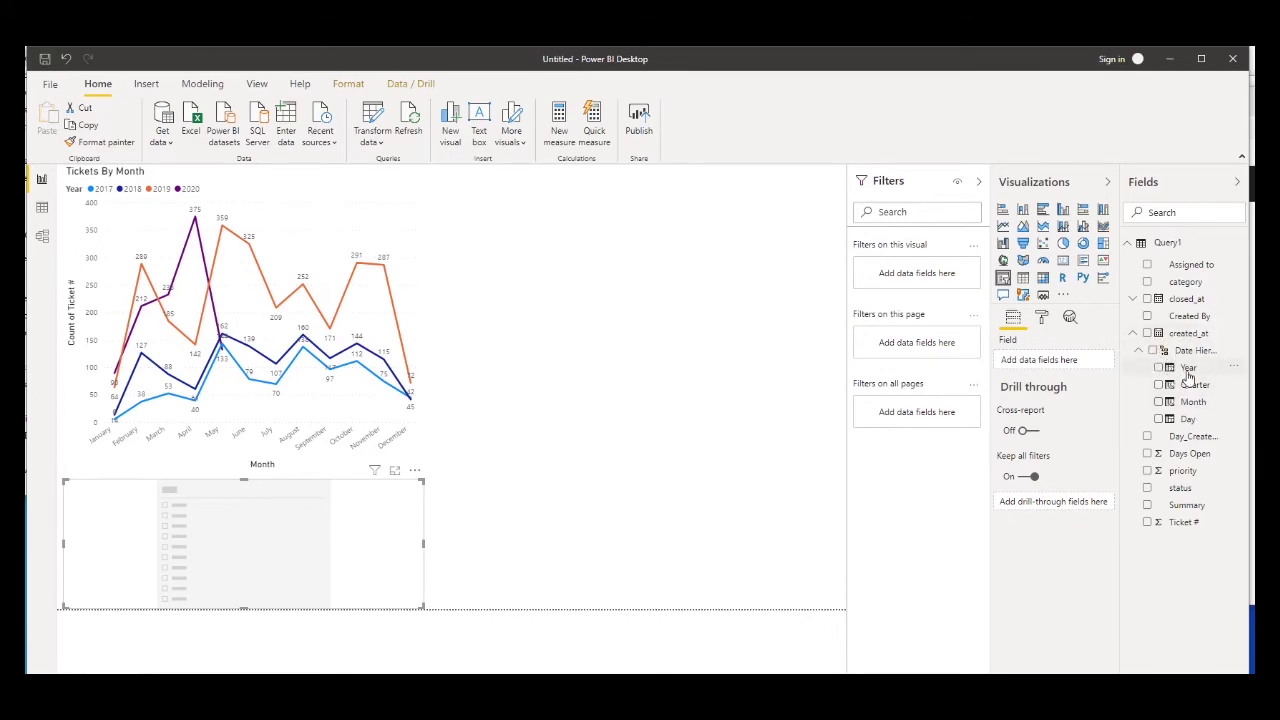
# - Put created_at Year in the slicer and show it as a List of 2017–2020 checkboxes
pyautogui.moveTo(1187, 373); pyautogui.dragTo(1075, 369)
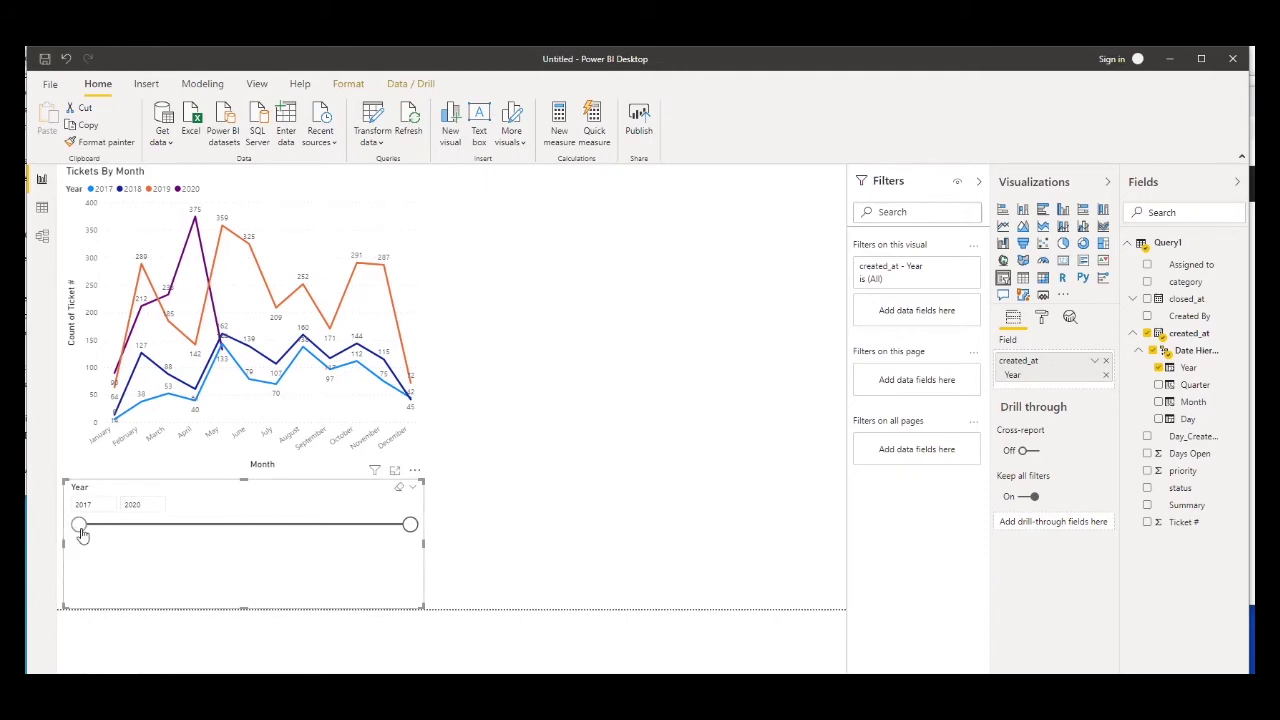
pyautogui.click(415, 489)
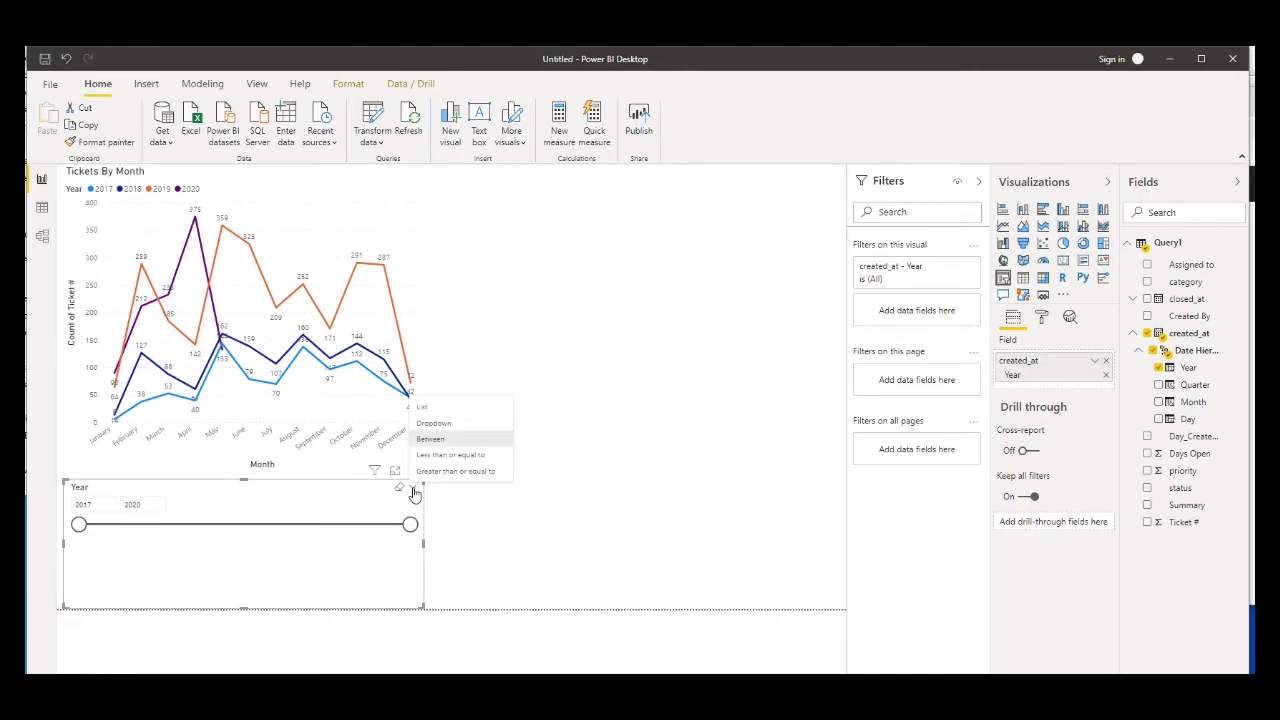
pyautogui.click(430, 406)
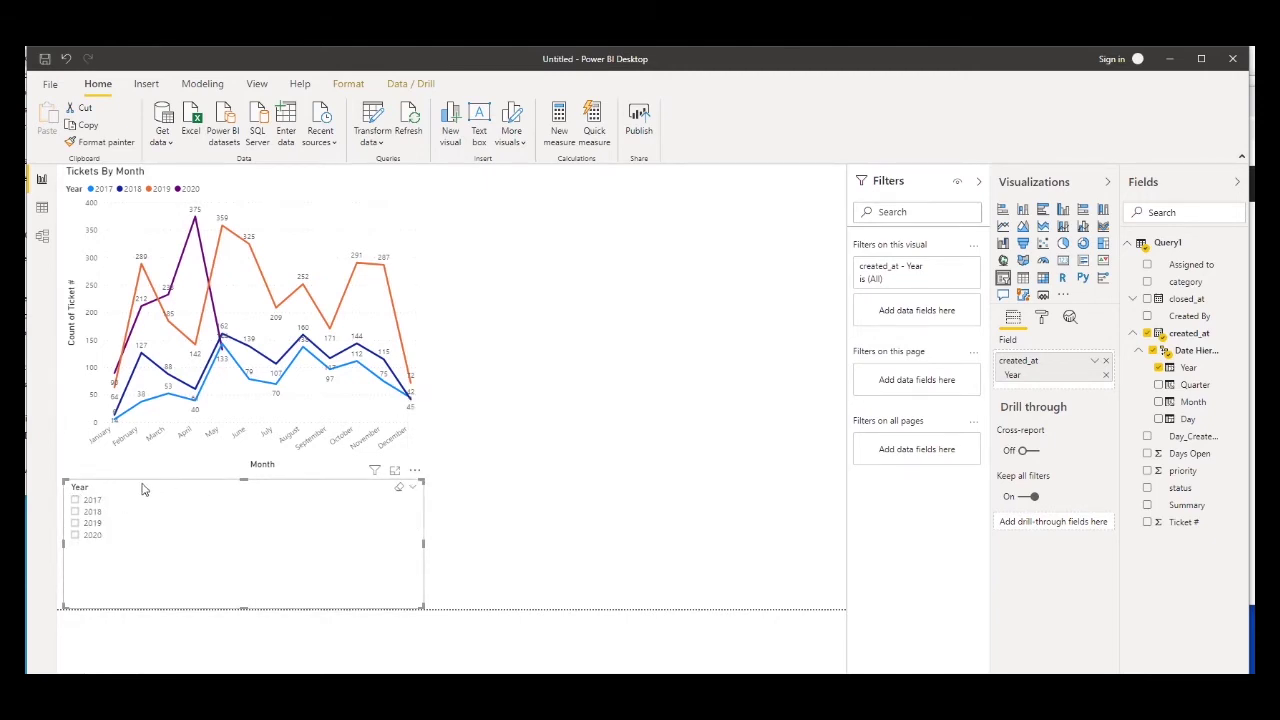
# - Place the narrowed Year slicer right of the chart and filter to 2017, 2018, 2019, 2020 in turn
pyautogui.moveTo(142, 489); pyautogui.dragTo(540, 259)
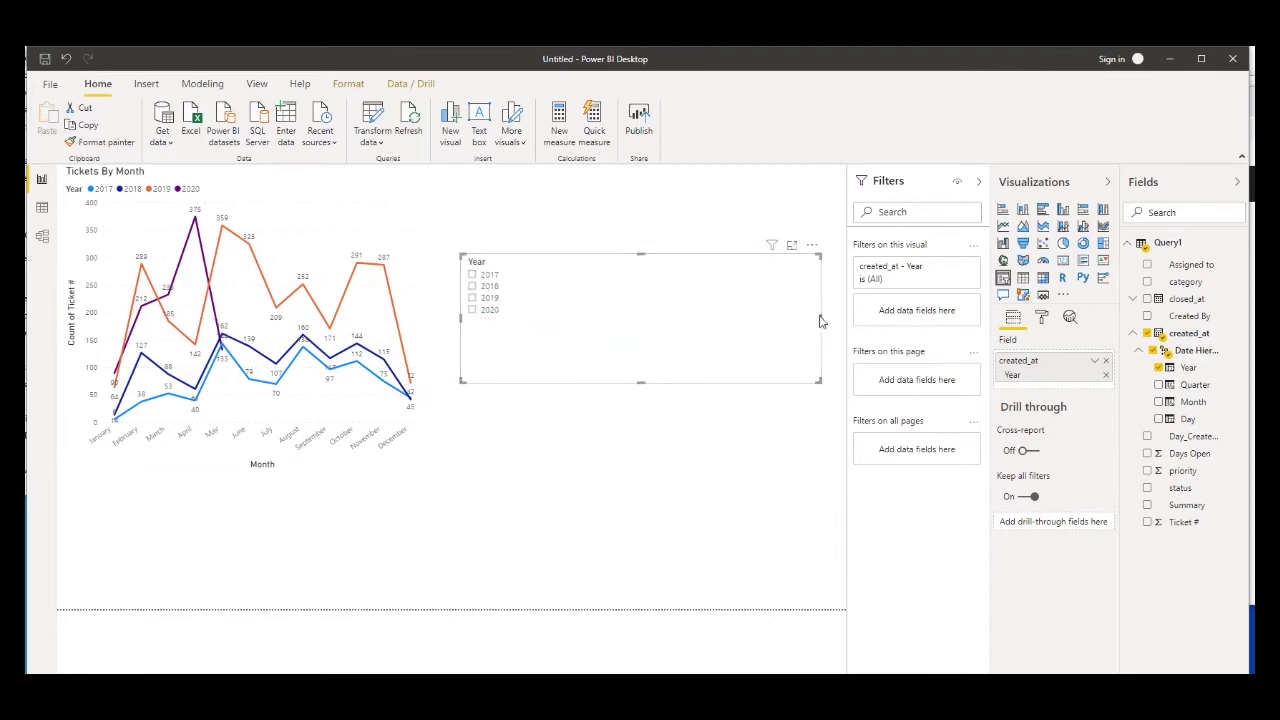
pyautogui.moveTo(820, 320); pyautogui.dragTo(517, 316)
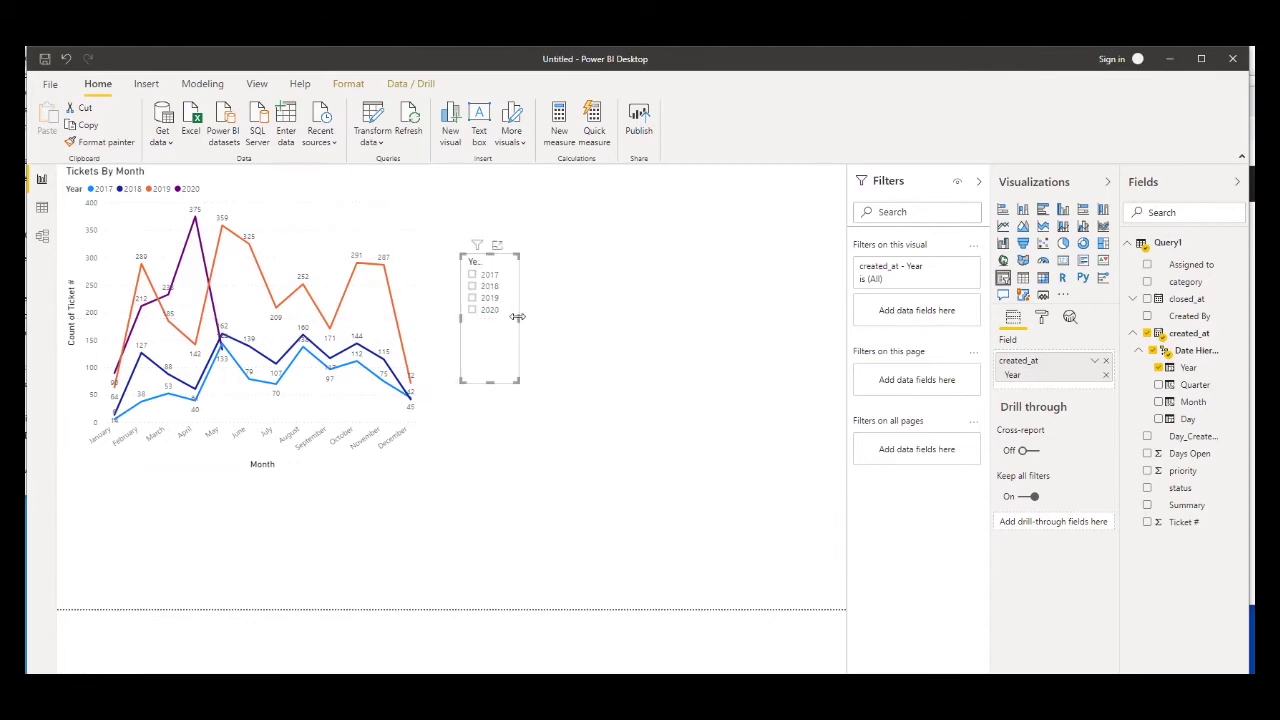
pyautogui.click(472, 276)
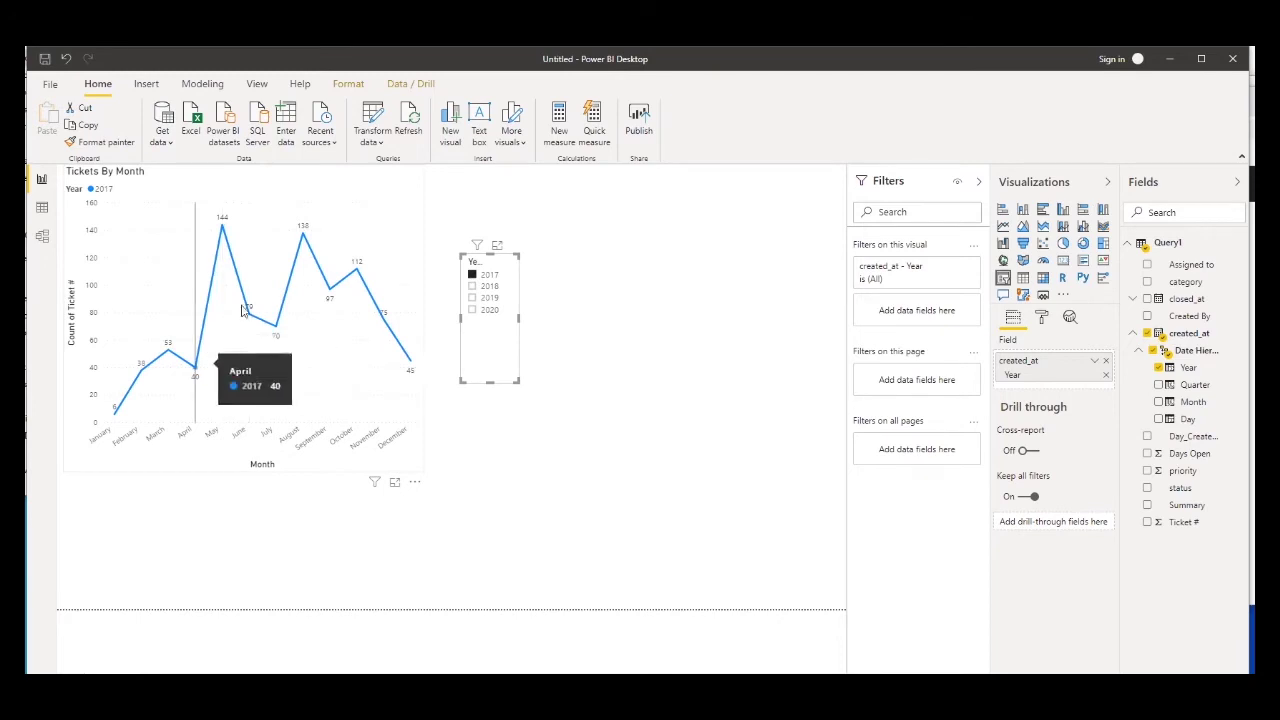
pyautogui.click(480, 288)
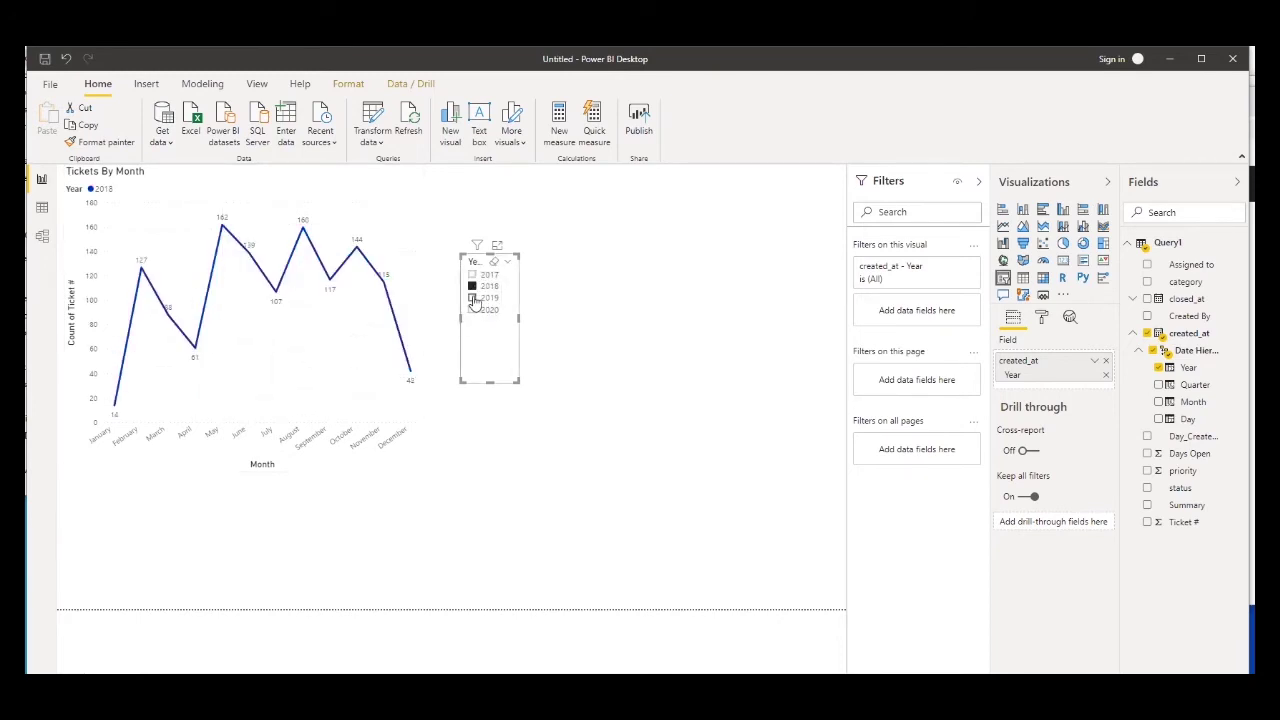
pyautogui.click(474, 299)
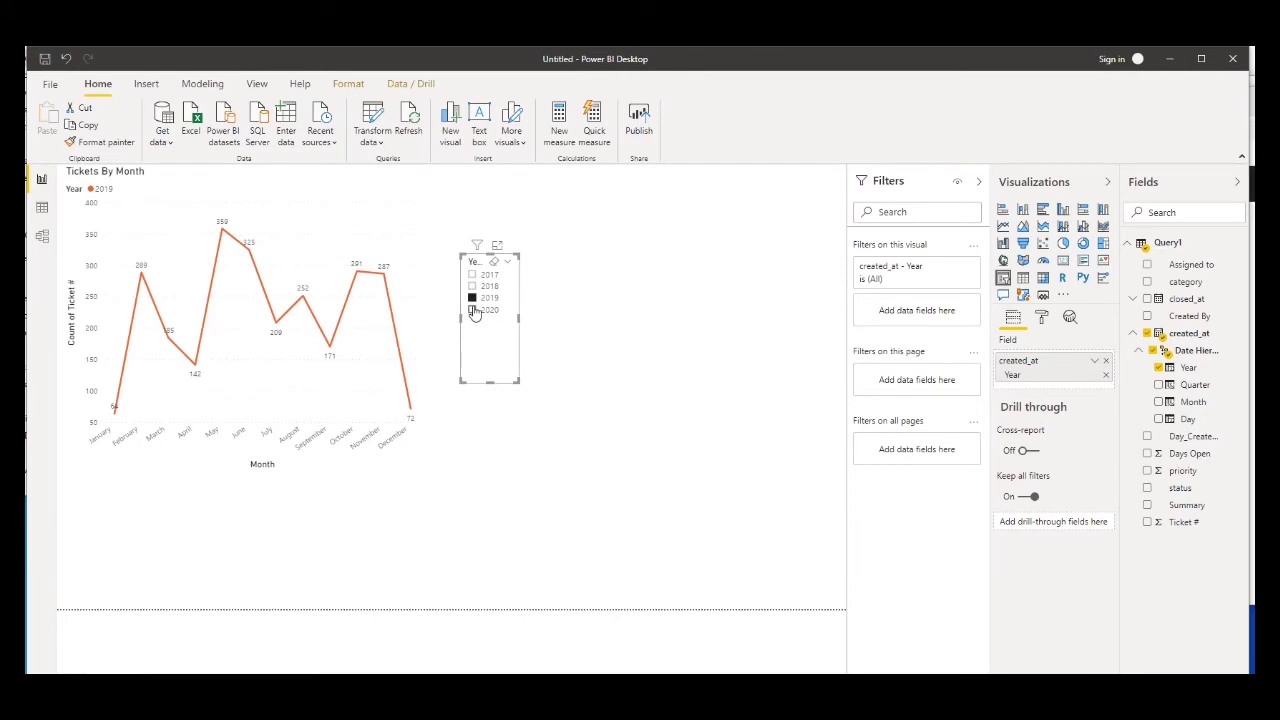
pyautogui.click(475, 311)
# - Clear the year filter, retest 2018 and 2020, then widen the slicer slightly
pyautogui.click(474, 311)
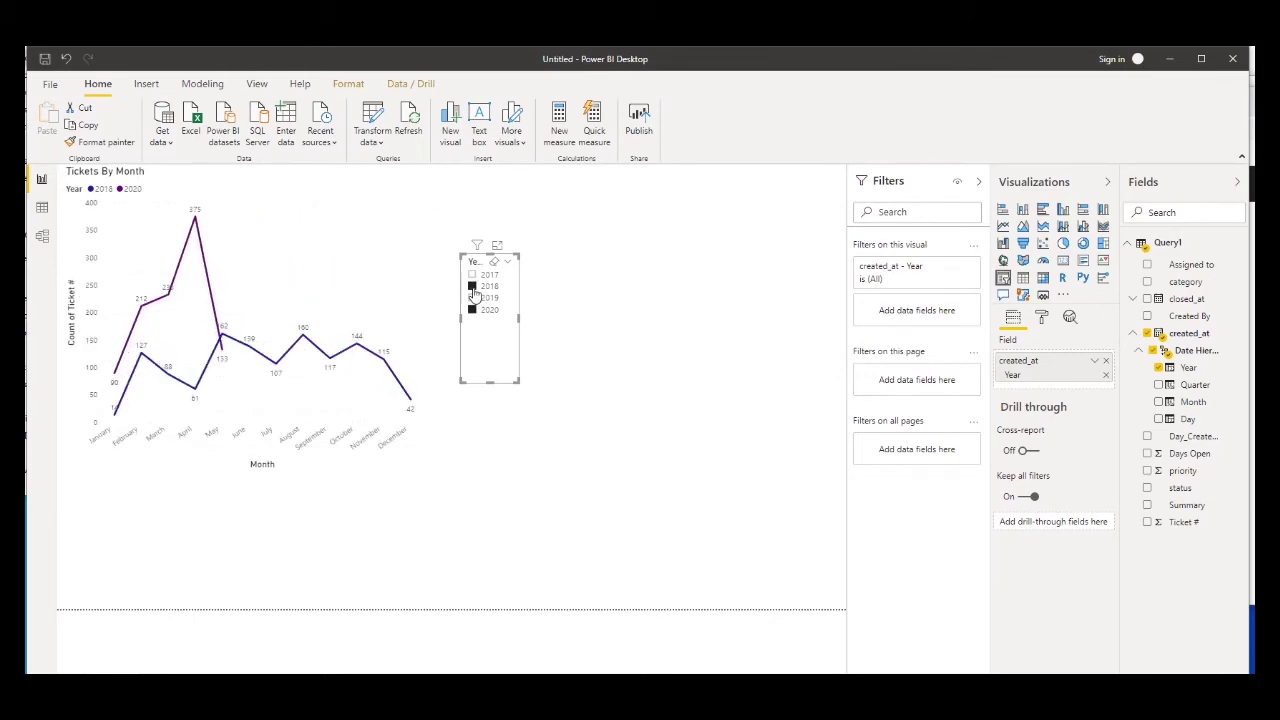
pyautogui.click(474, 289)
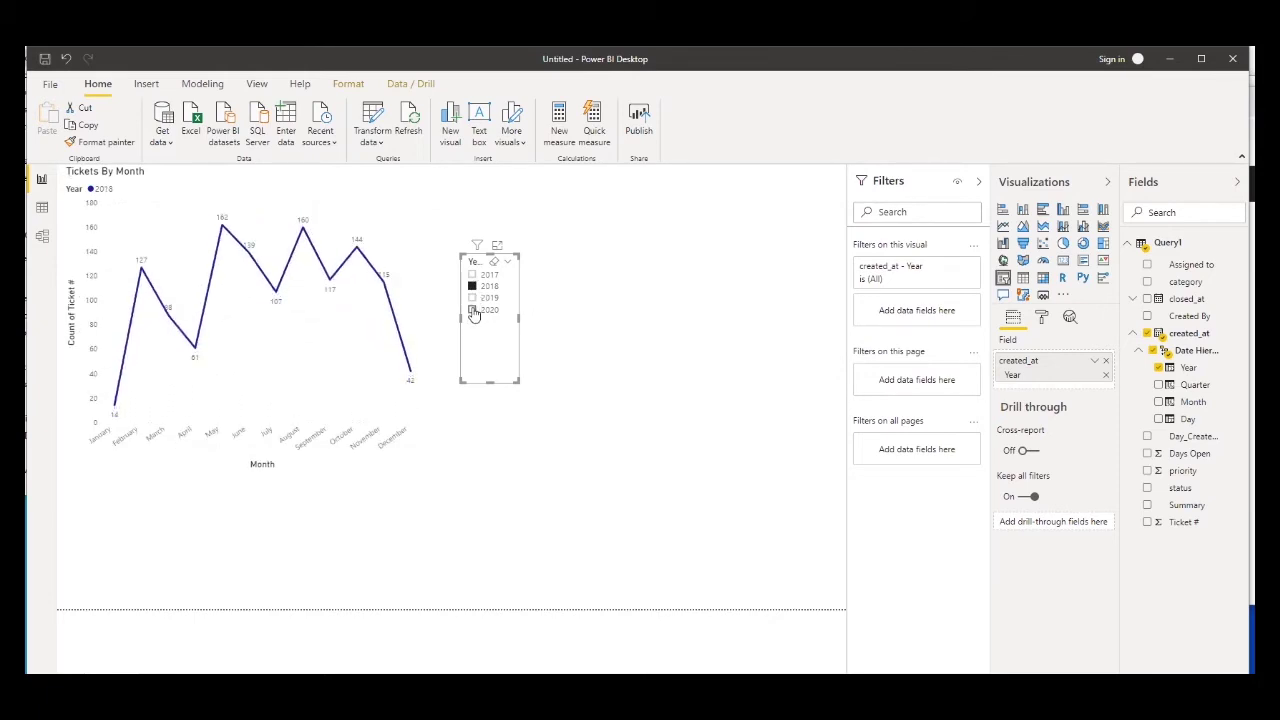
pyautogui.click(474, 311)
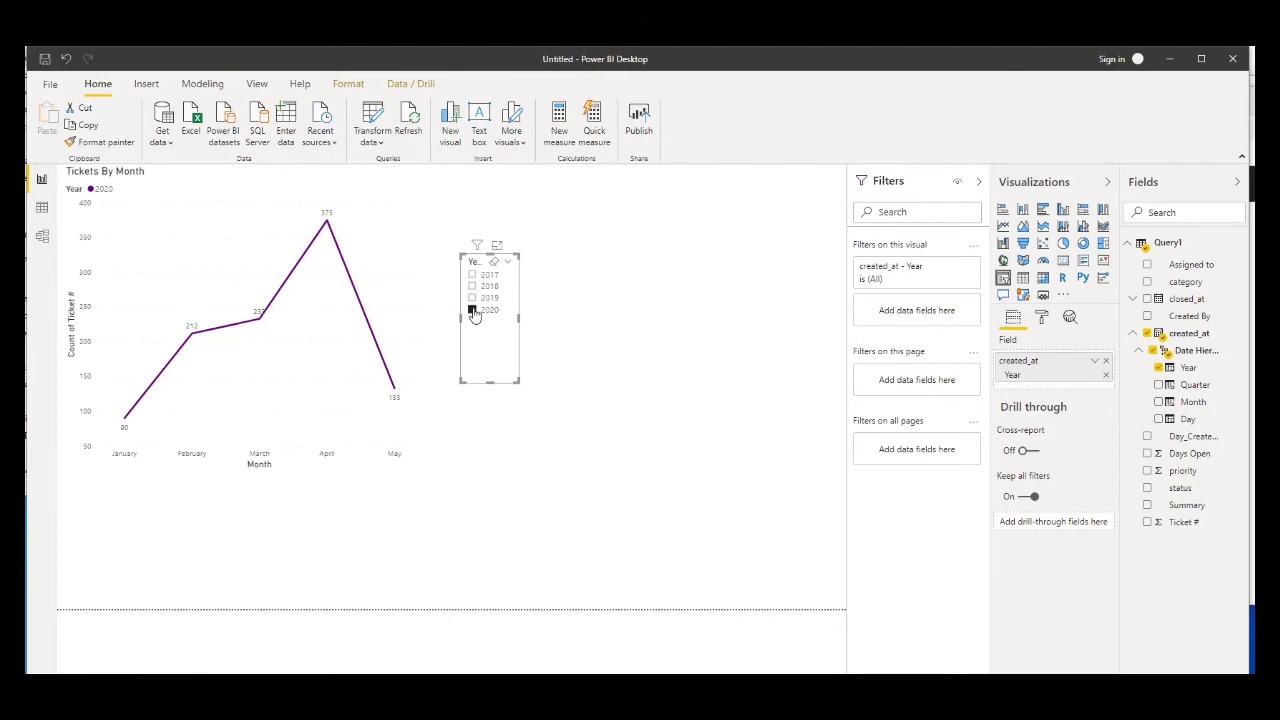
pyautogui.click(474, 311)
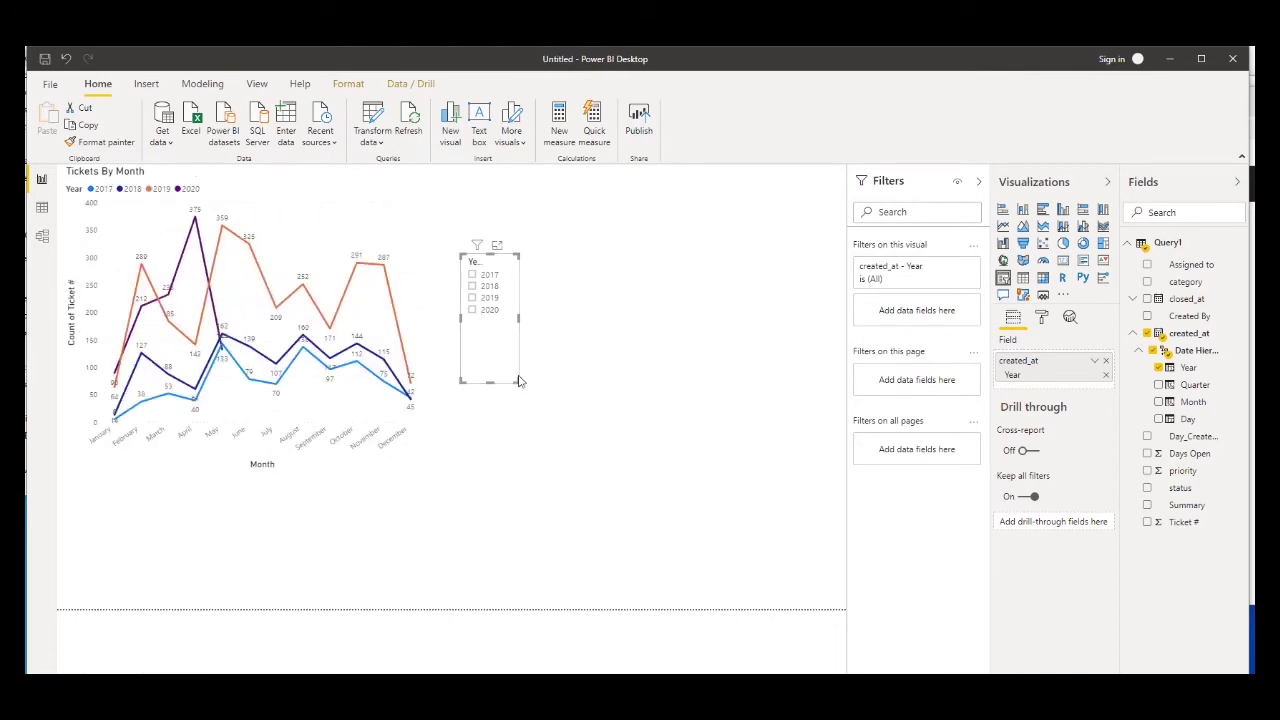
pyautogui.moveTo(533, 325); pyautogui.dragTo(544, 323)
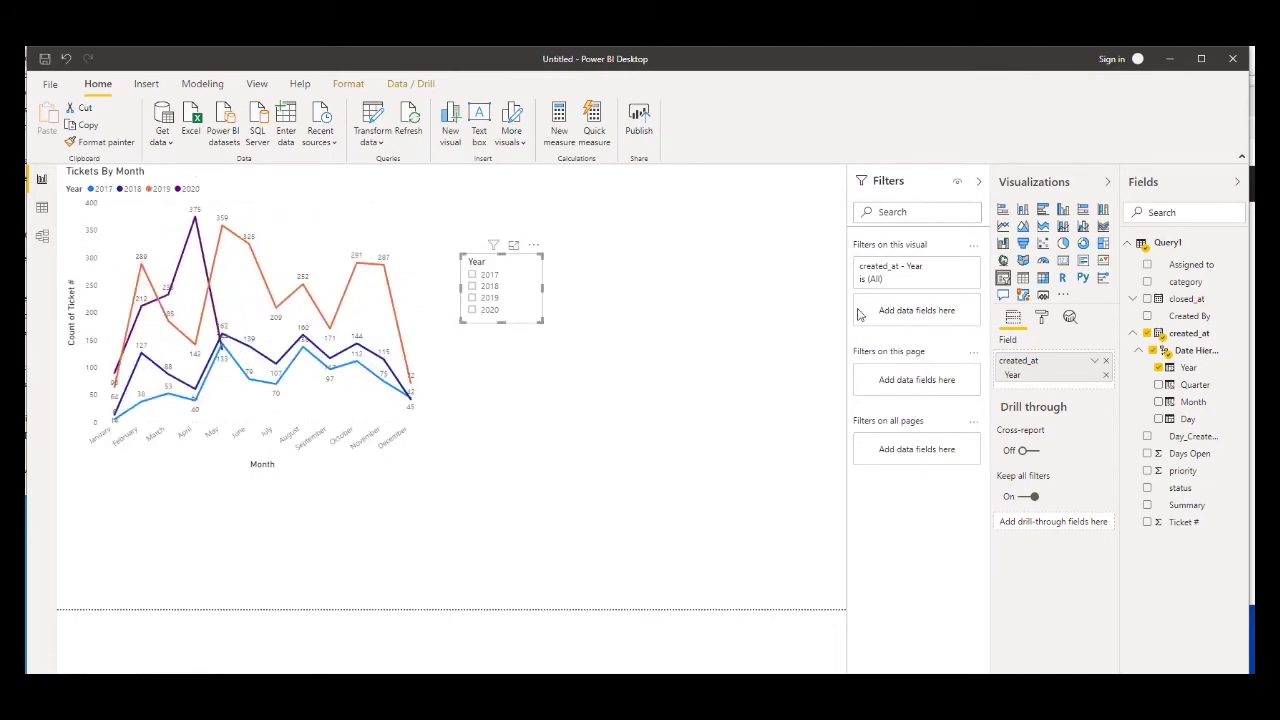
# - Turn on the Year slicer's title in the Format pane
pyautogui.click(1041, 320)
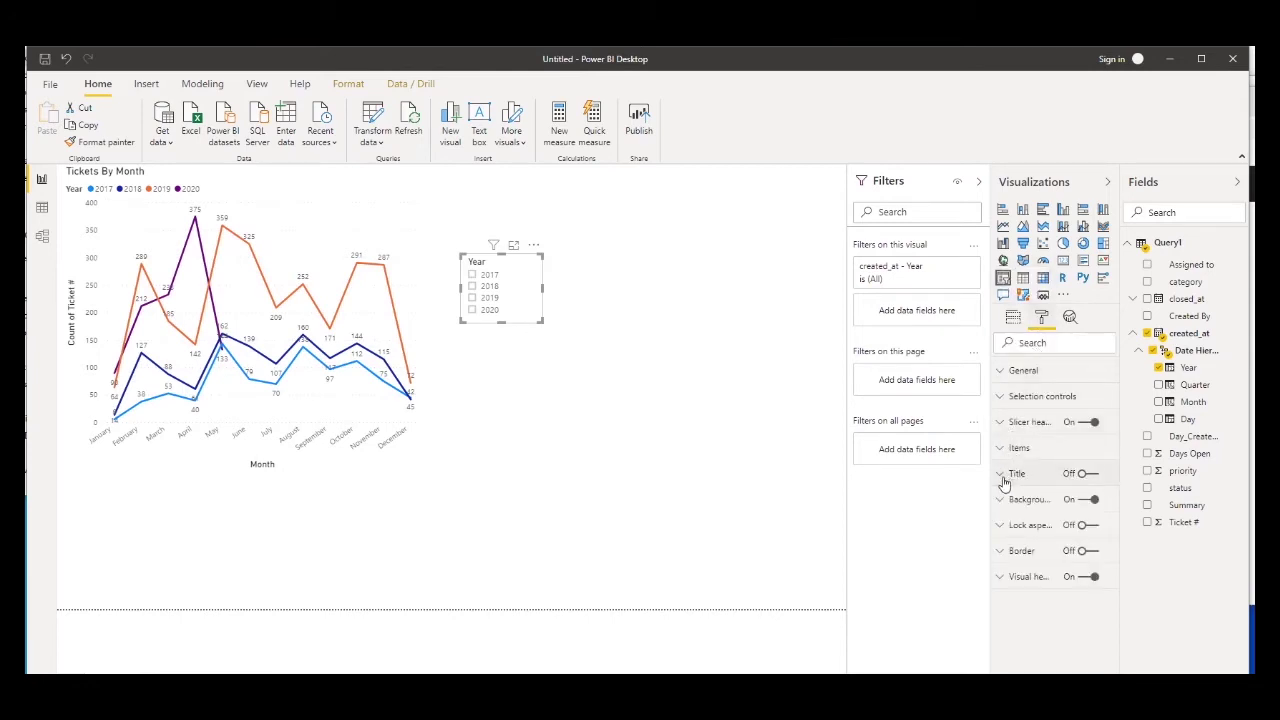
pyautogui.click(1000, 372)
pyautogui.scroll(-4, 1030, 640)
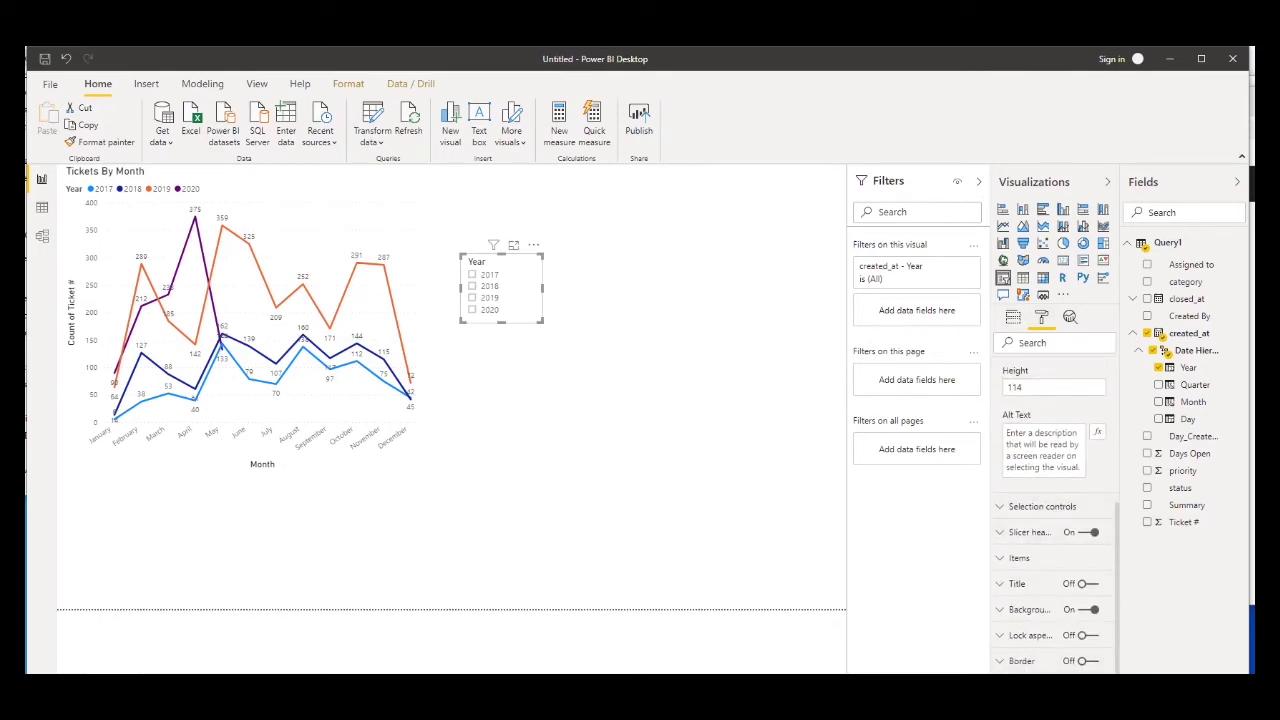
pyautogui.scroll(-5, 1000, 522)
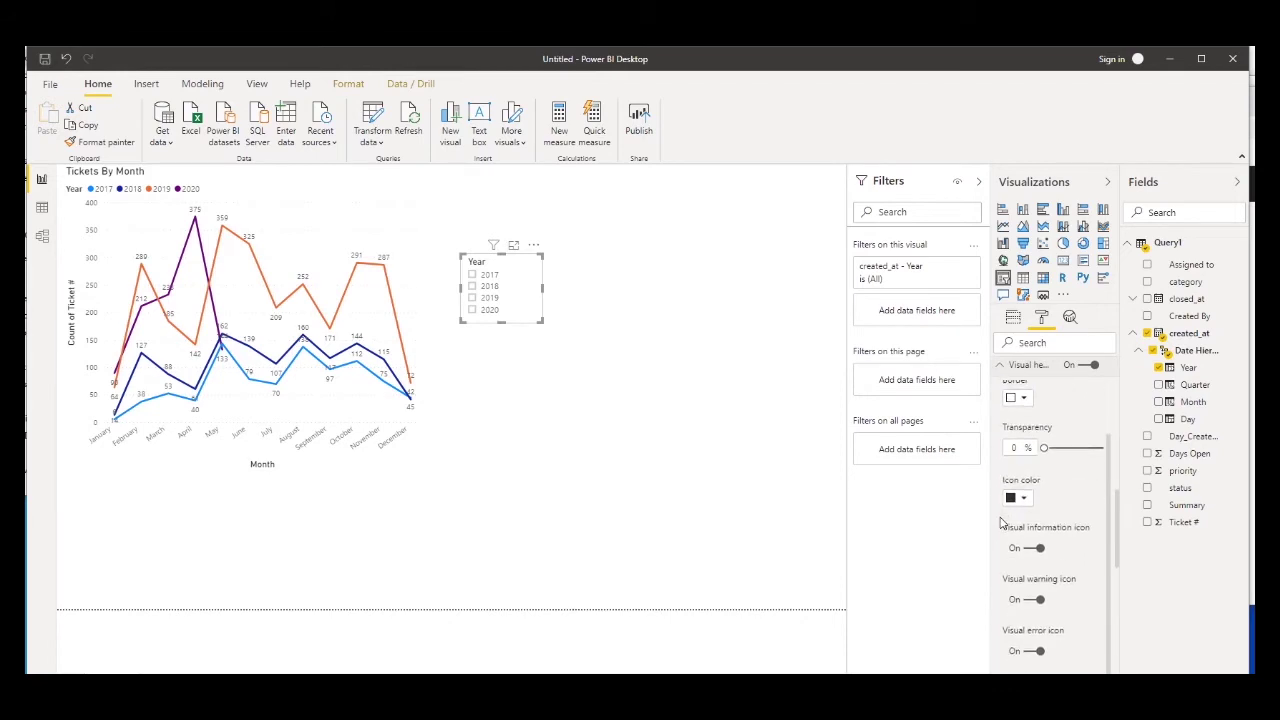
pyautogui.scroll(5, 1000, 522)
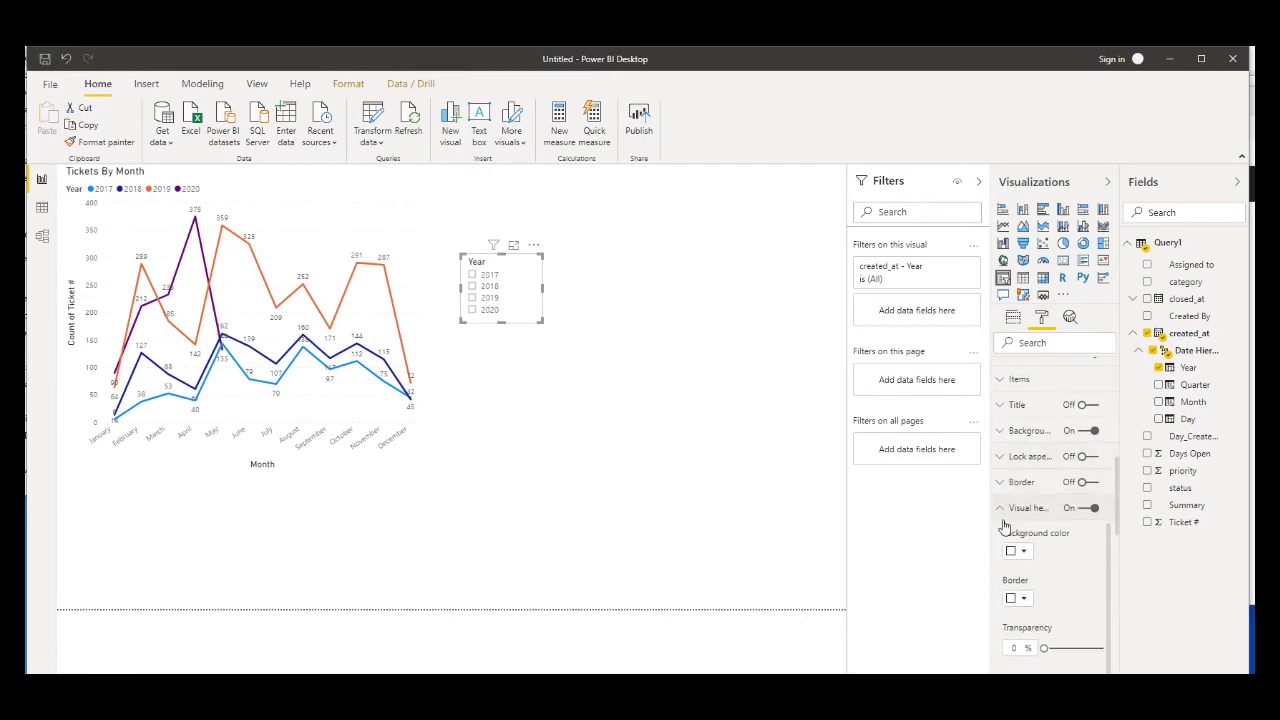
pyautogui.scroll(3, 1005, 527)
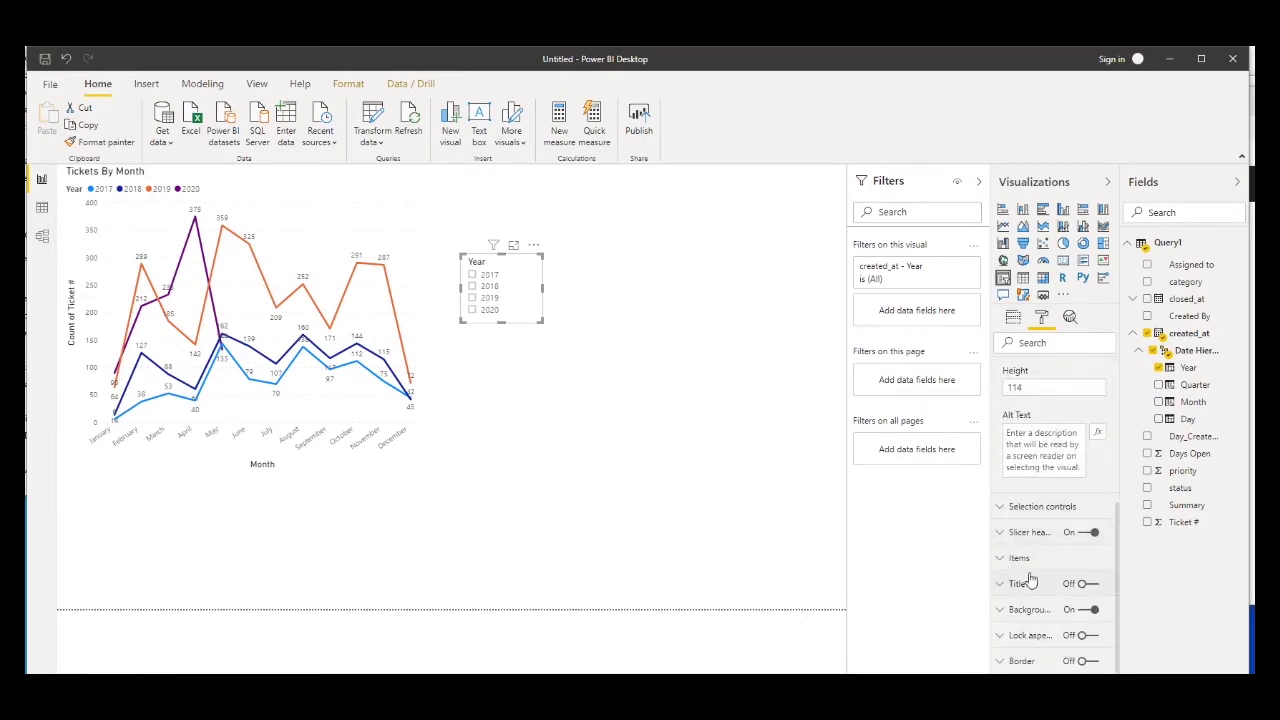
pyautogui.click(1084, 583)
pyautogui.click(1002, 585)
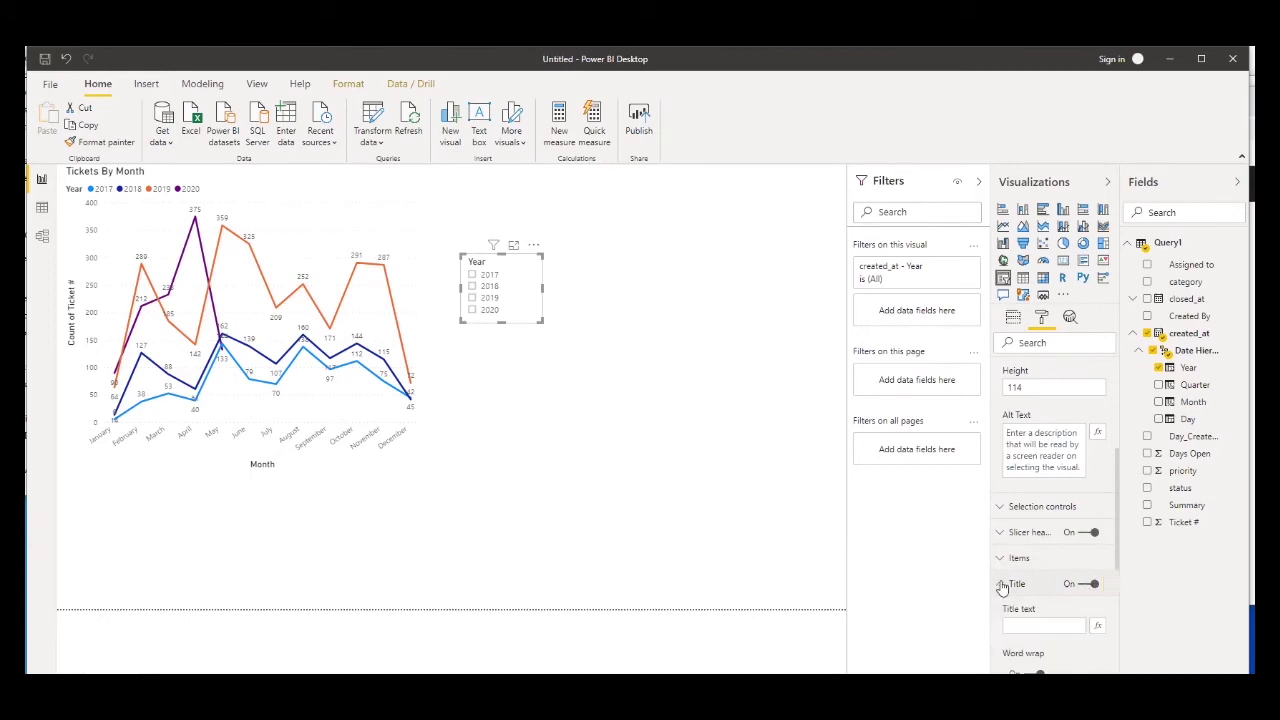
pyautogui.scroll(-5, 1015, 575)
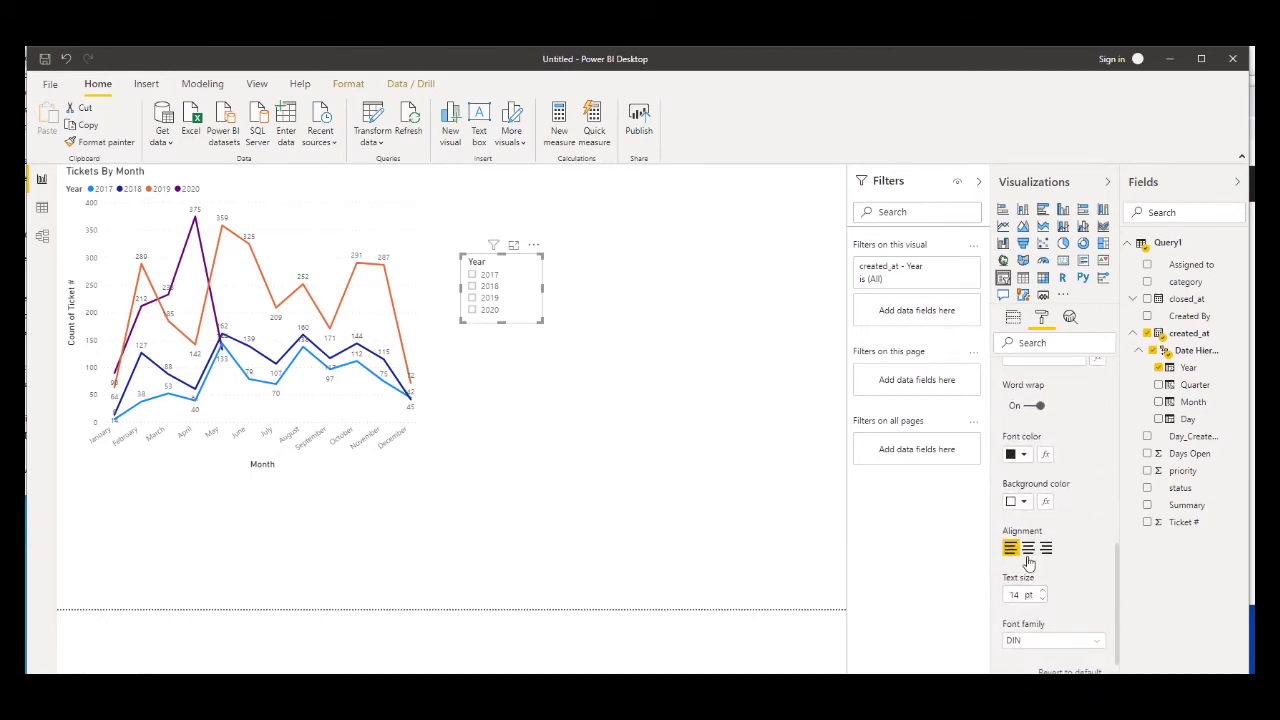
pyautogui.scroll(-2, 1029, 563)
pyautogui.scroll(6, 1032, 575)
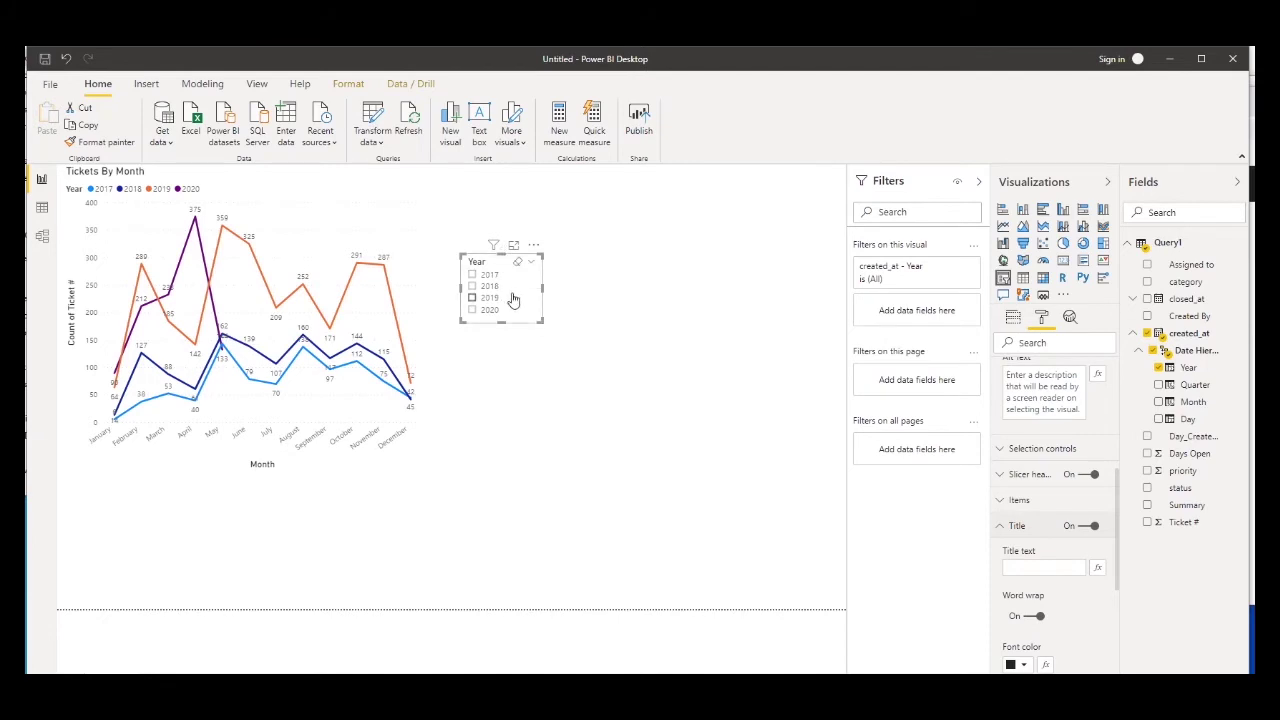
# - Move the Year slicer up near the page top and enlarge it
pyautogui.moveTo(511, 299); pyautogui.dragTo(504, 239)
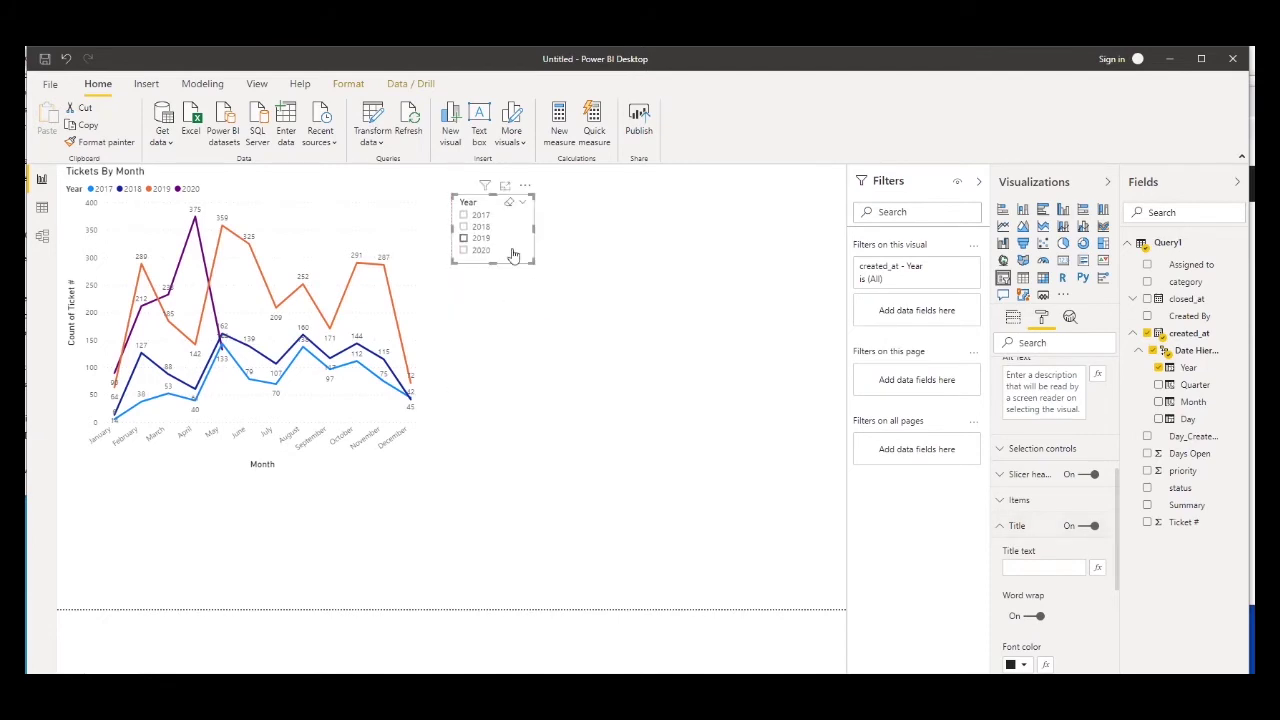
pyautogui.scroll(5, 1052, 490)
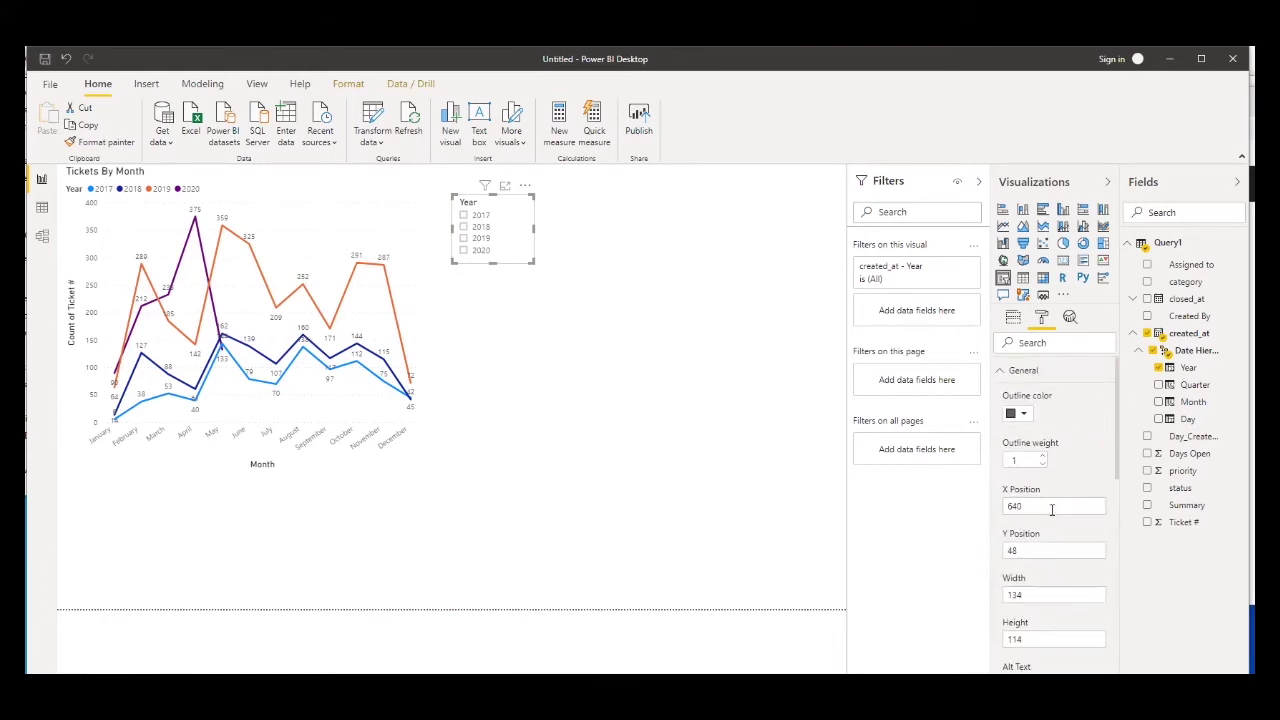
pyautogui.scroll(-5, 1052, 510)
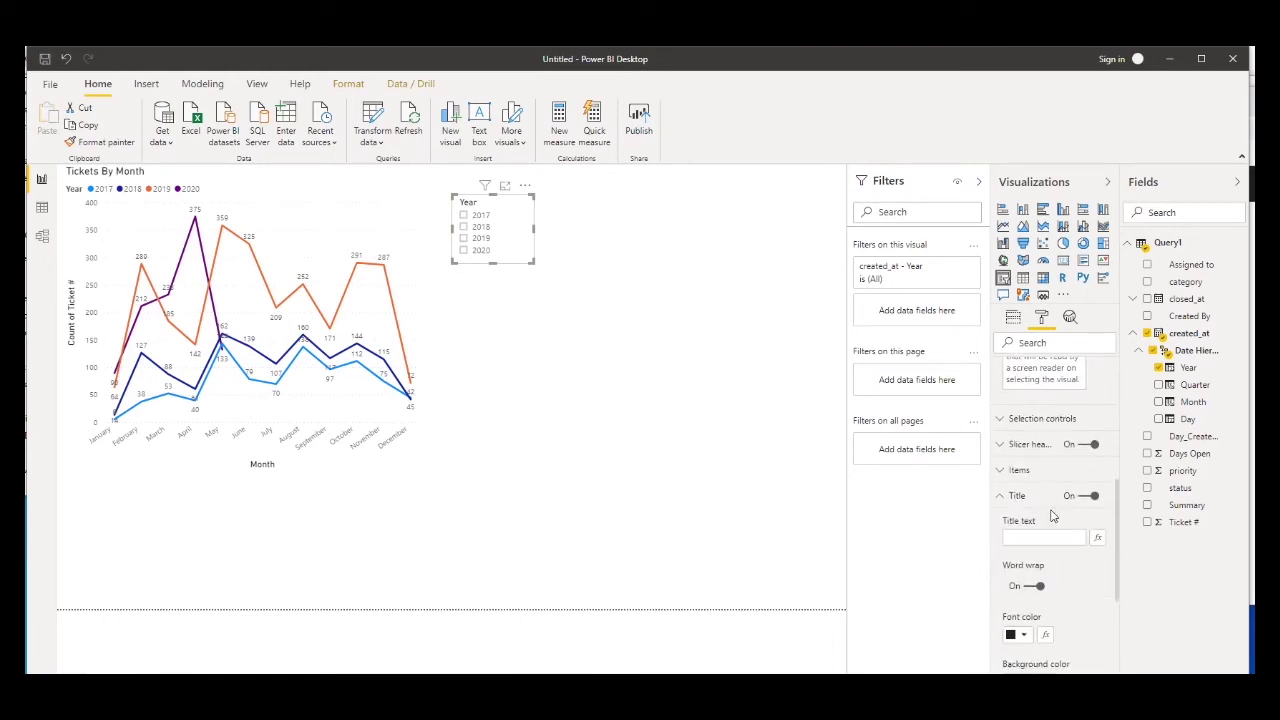
pyautogui.scroll(-5, 1050, 510)
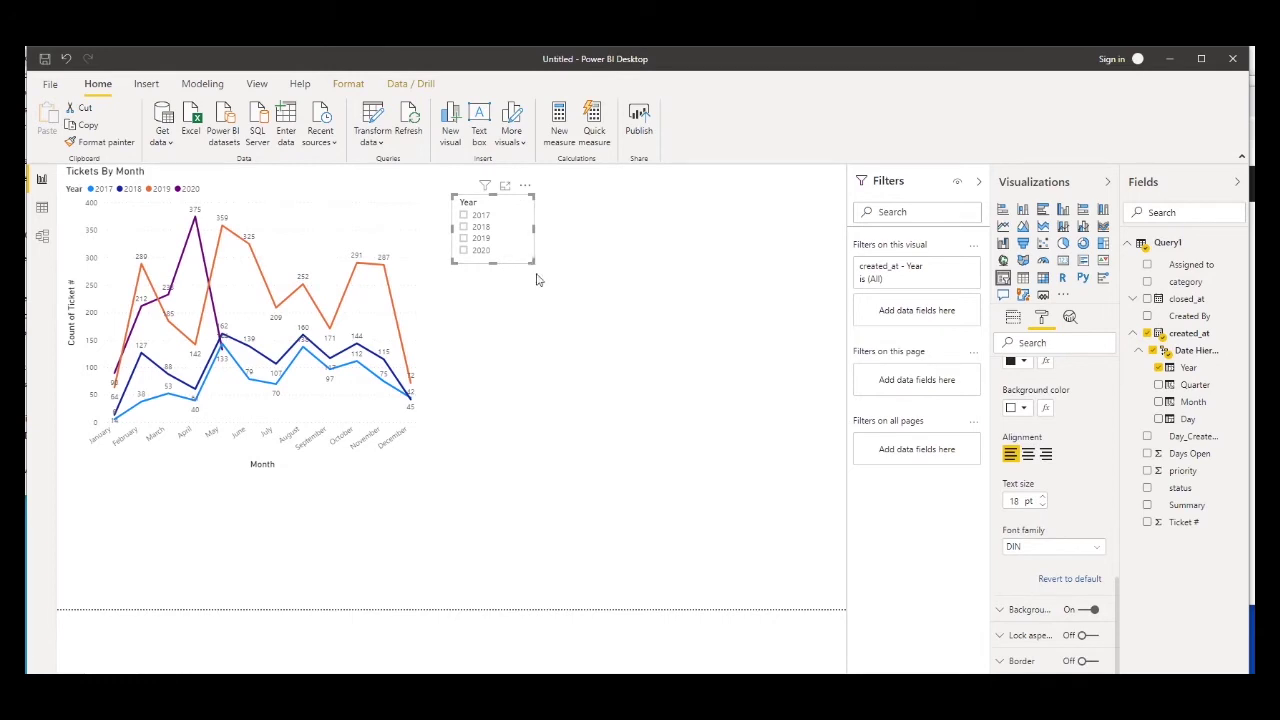
pyautogui.moveTo(536, 280); pyautogui.dragTo(542, 278)
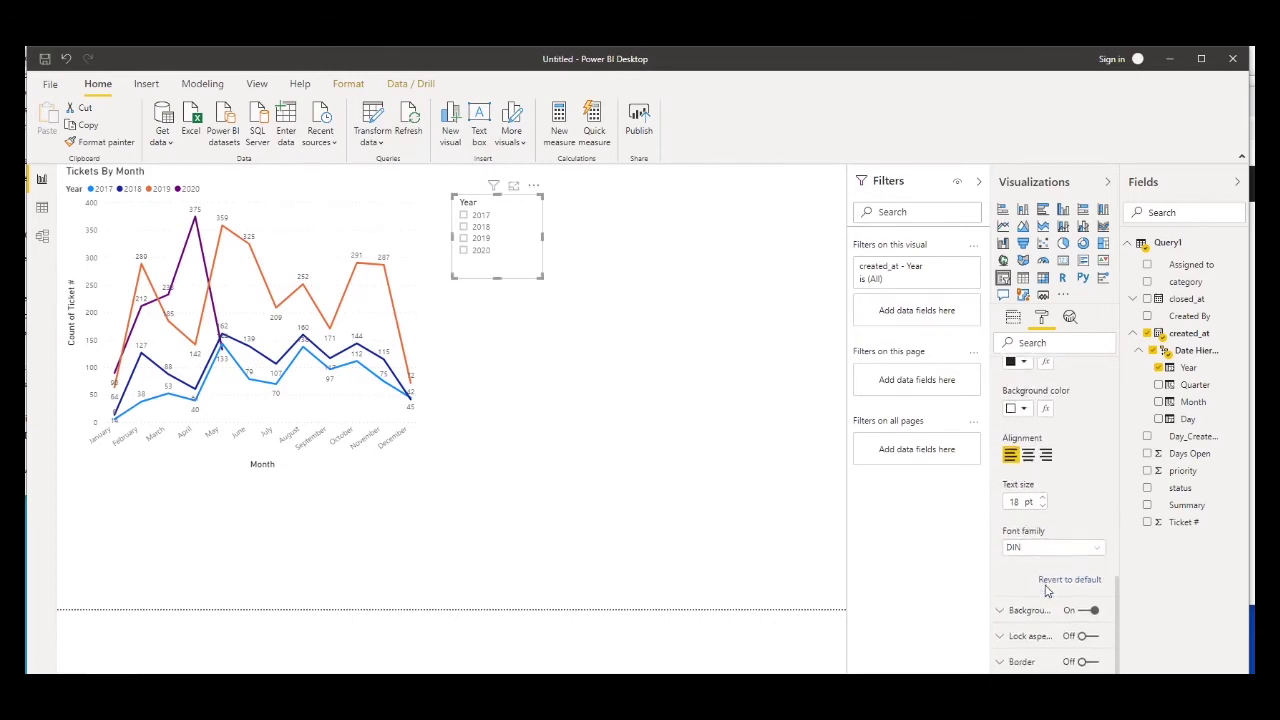
pyautogui.scroll(5, 1047, 591)
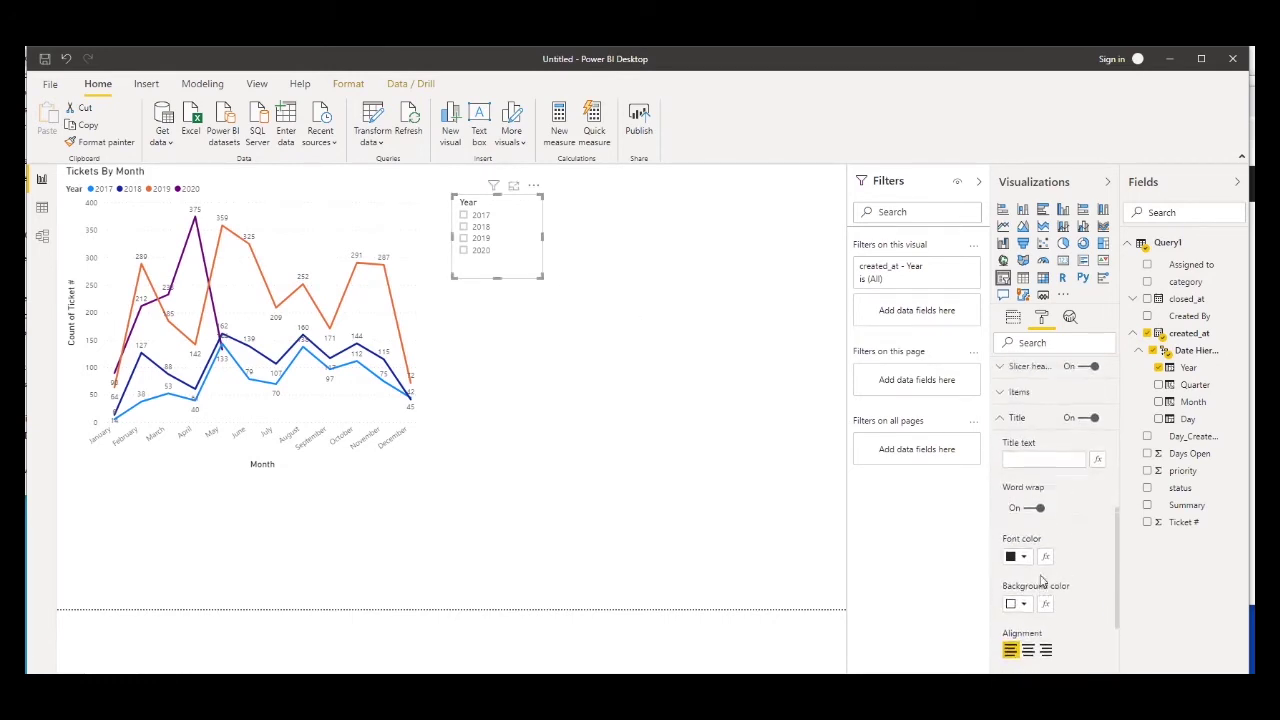
pyautogui.scroll(2, 1040, 578)
# - Raise the slicer's year item text size to 17 pt and resize the slicer to fit
pyautogui.click(999, 467)
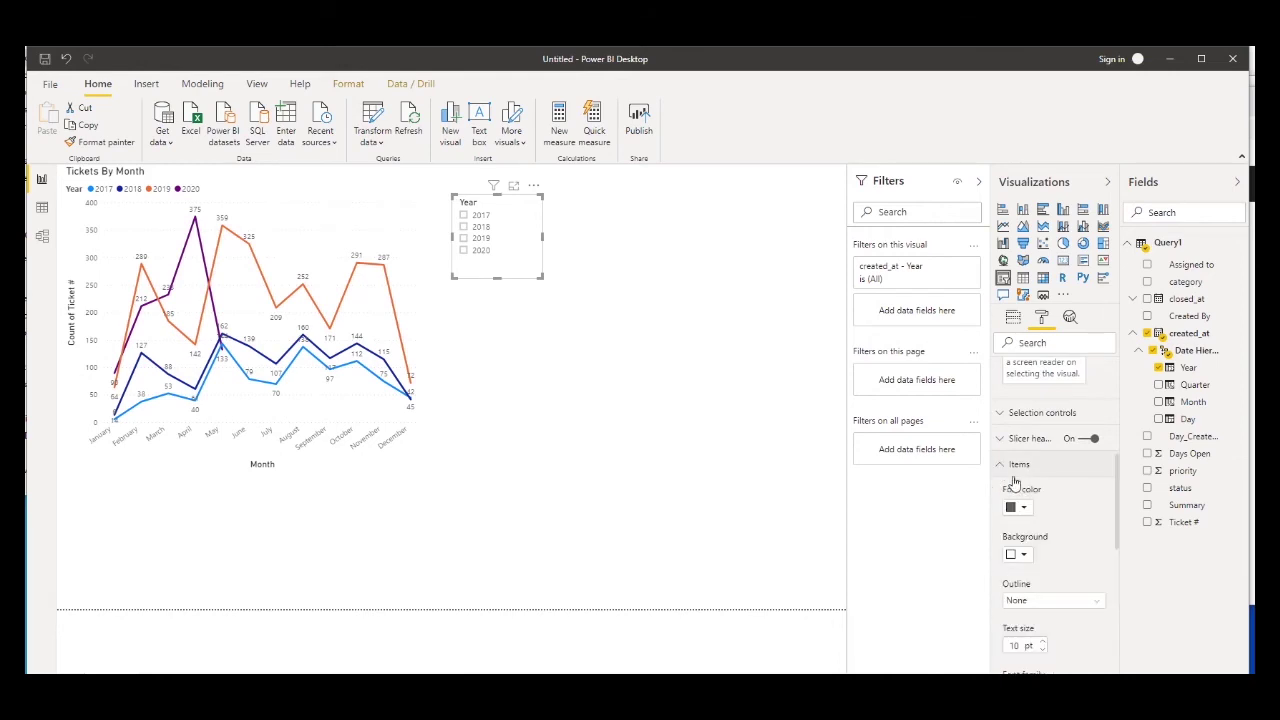
pyautogui.scroll(-3, 1013, 483)
pyautogui.click(1041, 463)
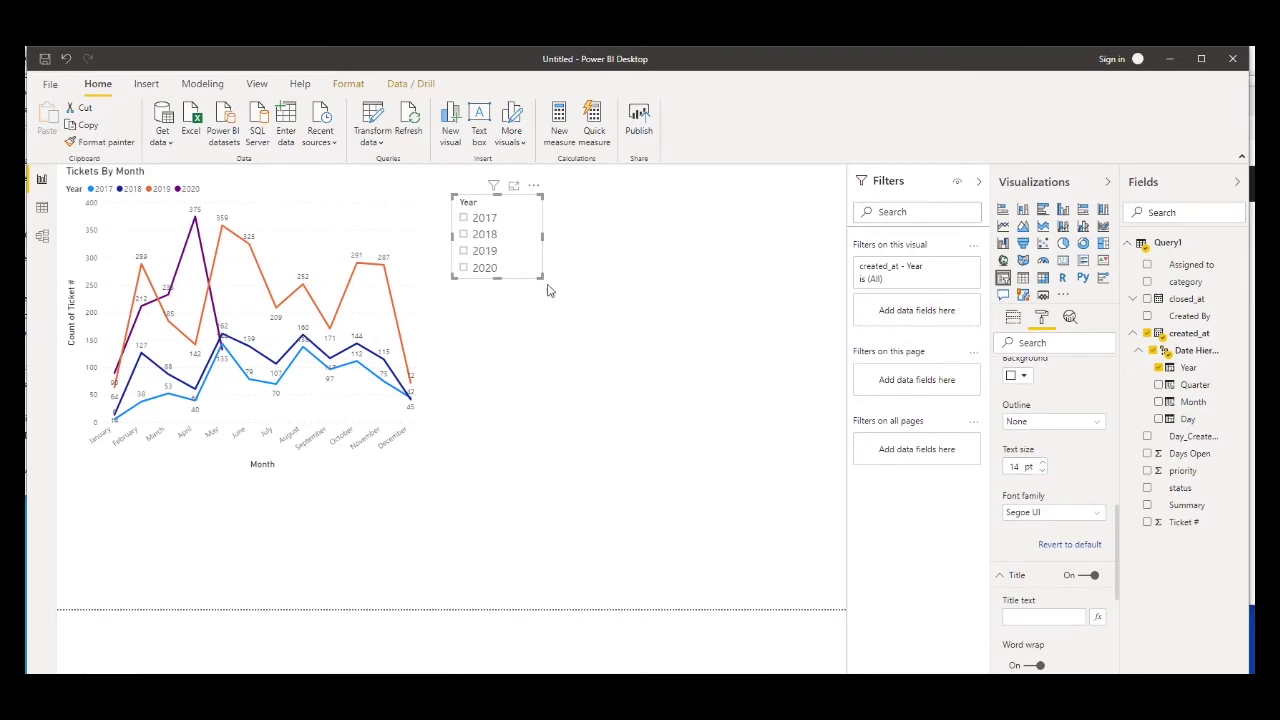
pyautogui.moveTo(542, 277); pyautogui.dragTo(553, 297)
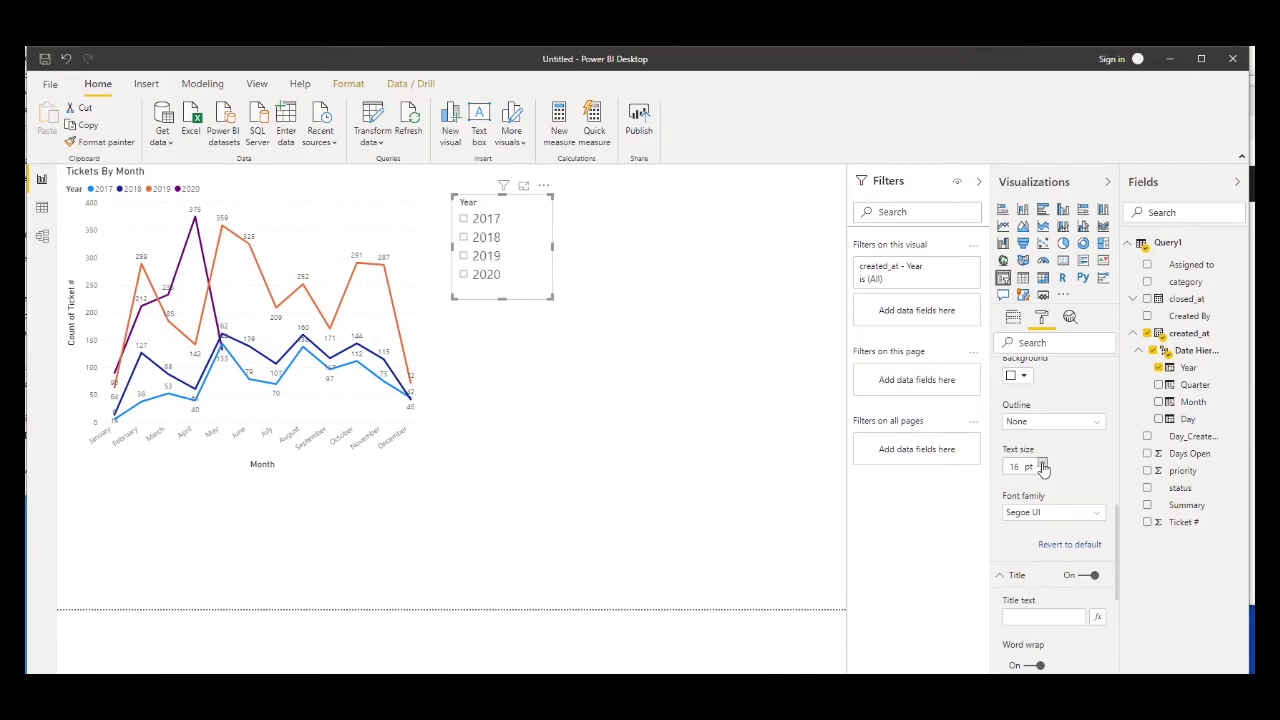
pyautogui.click(1043, 464)
pyautogui.moveTo(558, 313); pyautogui.dragTo(564, 320)
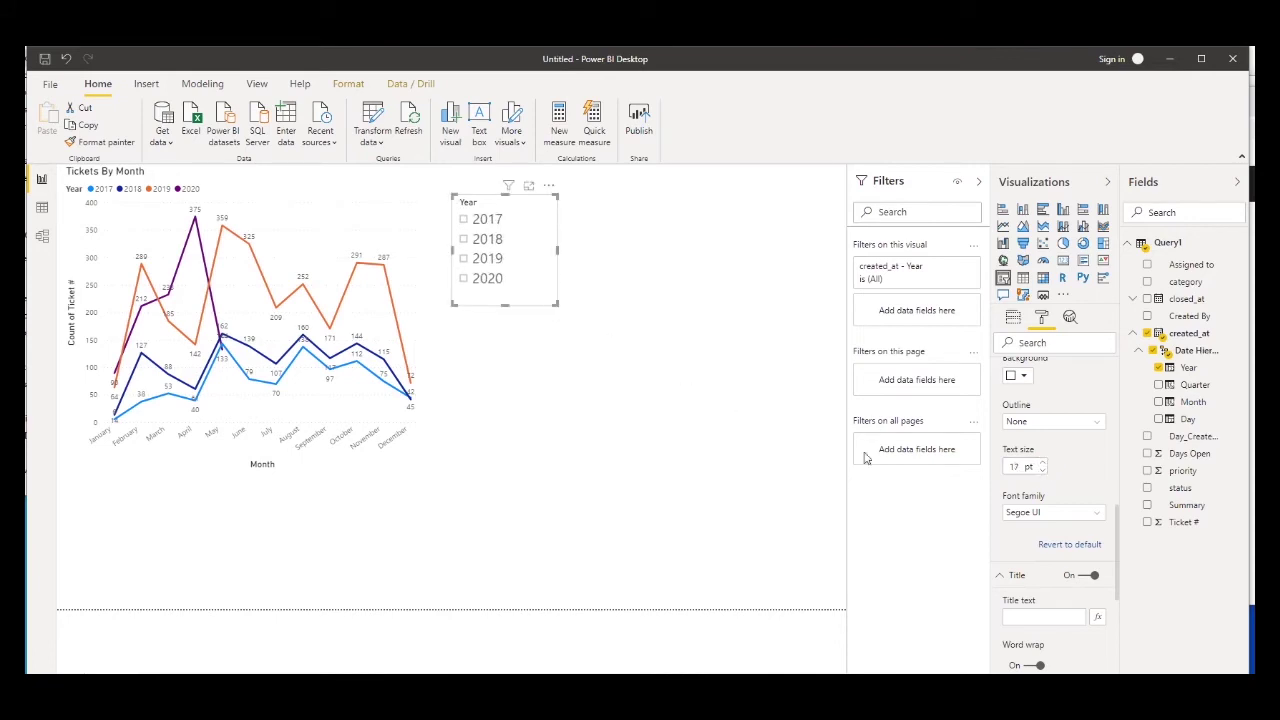
pyautogui.scroll(3, 1065, 505)
pyautogui.scroll(-3, 1065, 505)
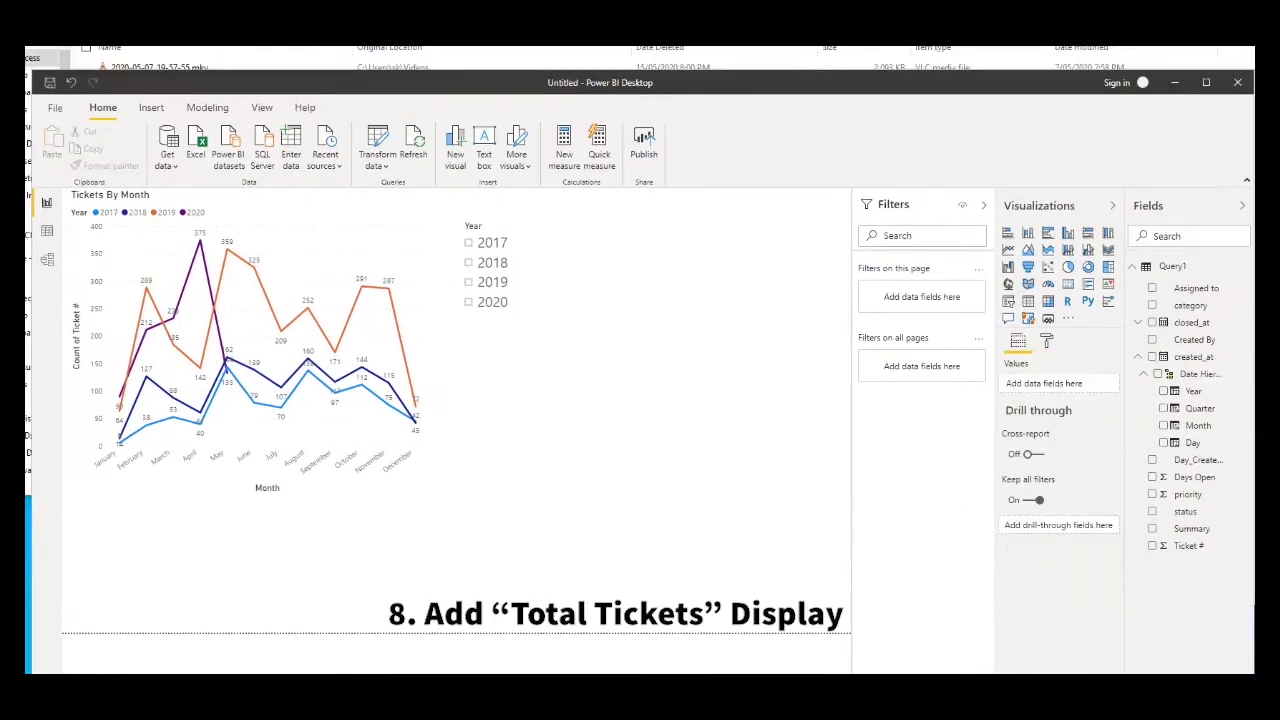
# - Insert a card below the Year slicer showing Ticket #, and bring up its summary options
pyautogui.click(1068, 288)
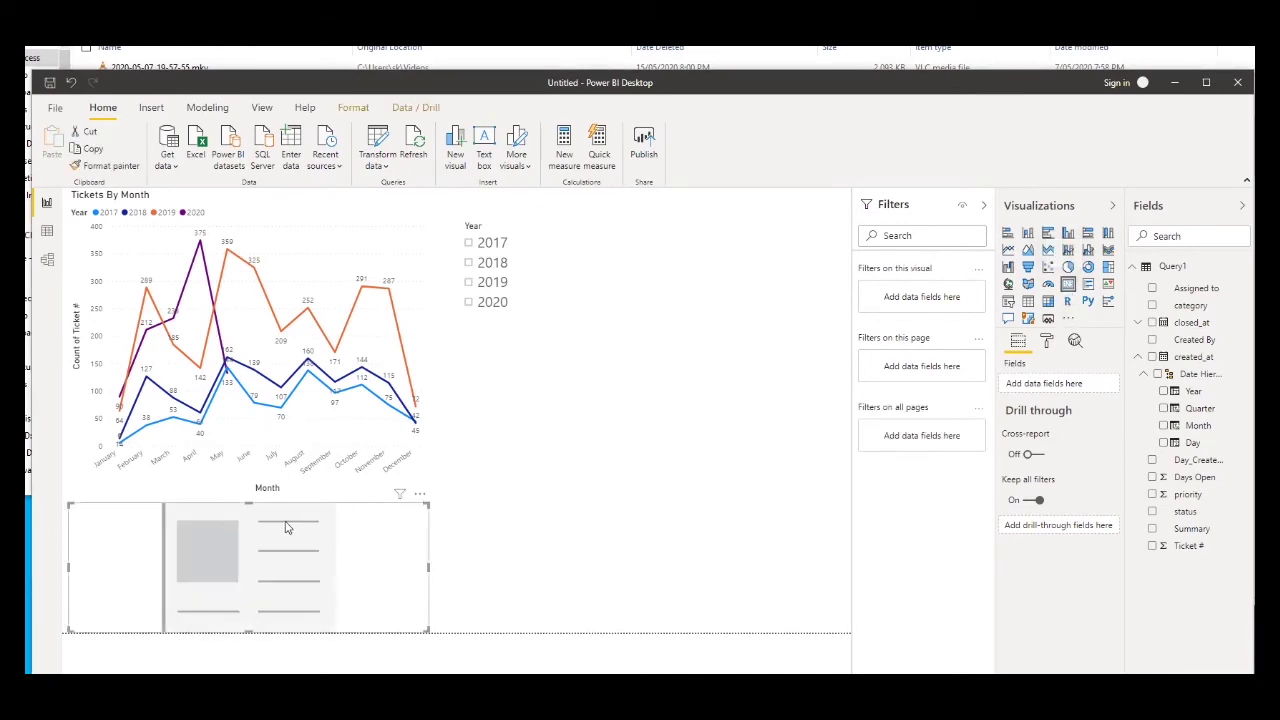
pyautogui.moveTo(283, 526); pyautogui.dragTo(672, 516)
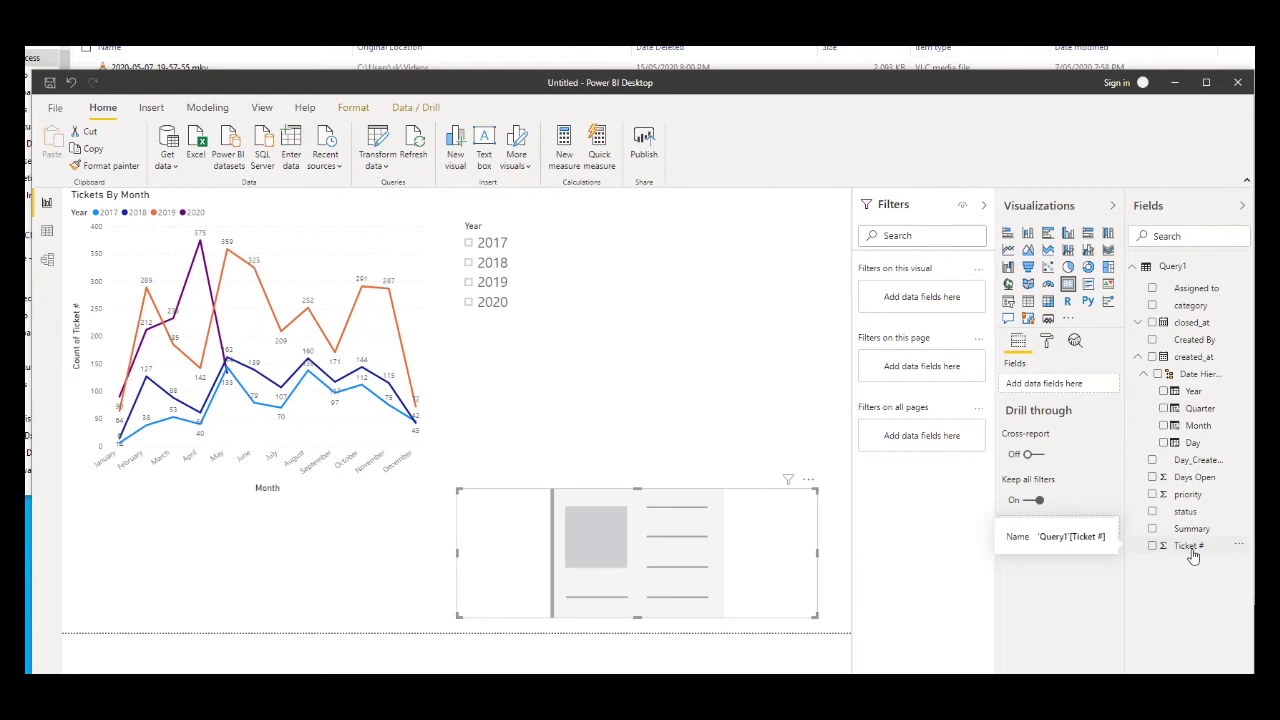
pyautogui.moveTo(1191, 552); pyautogui.dragTo(1068, 384)
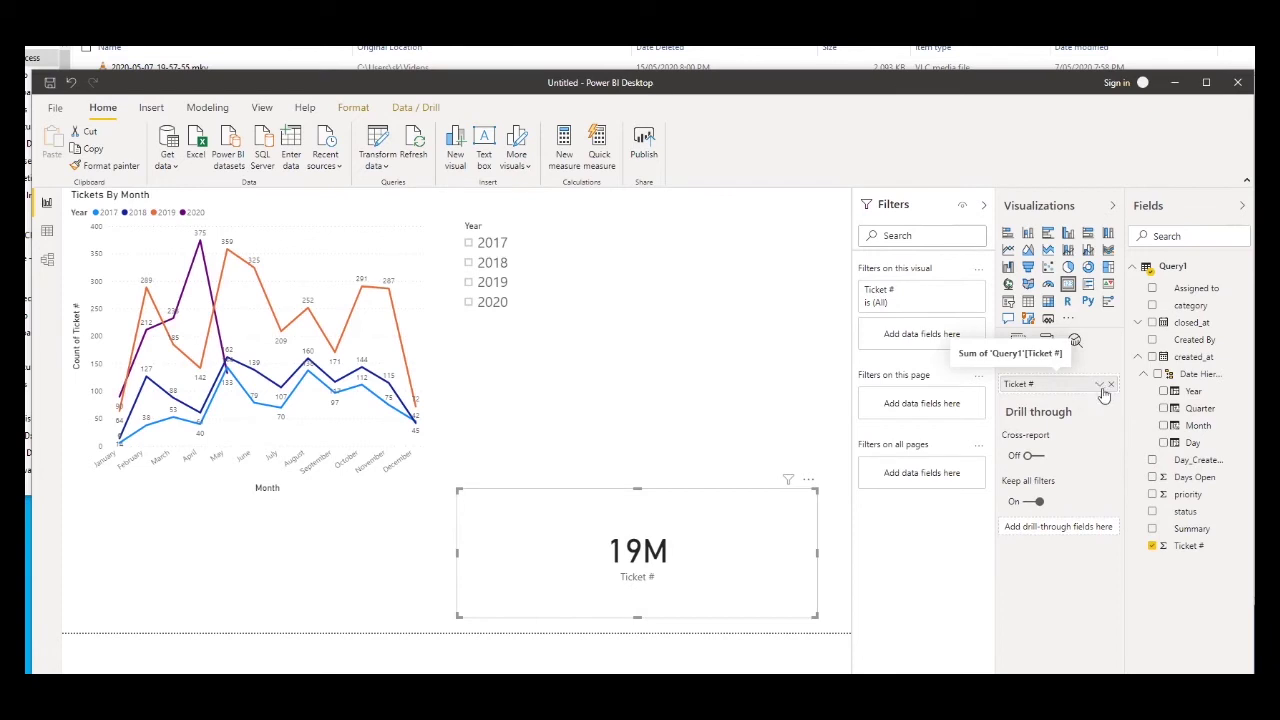
pyautogui.click(1100, 386)
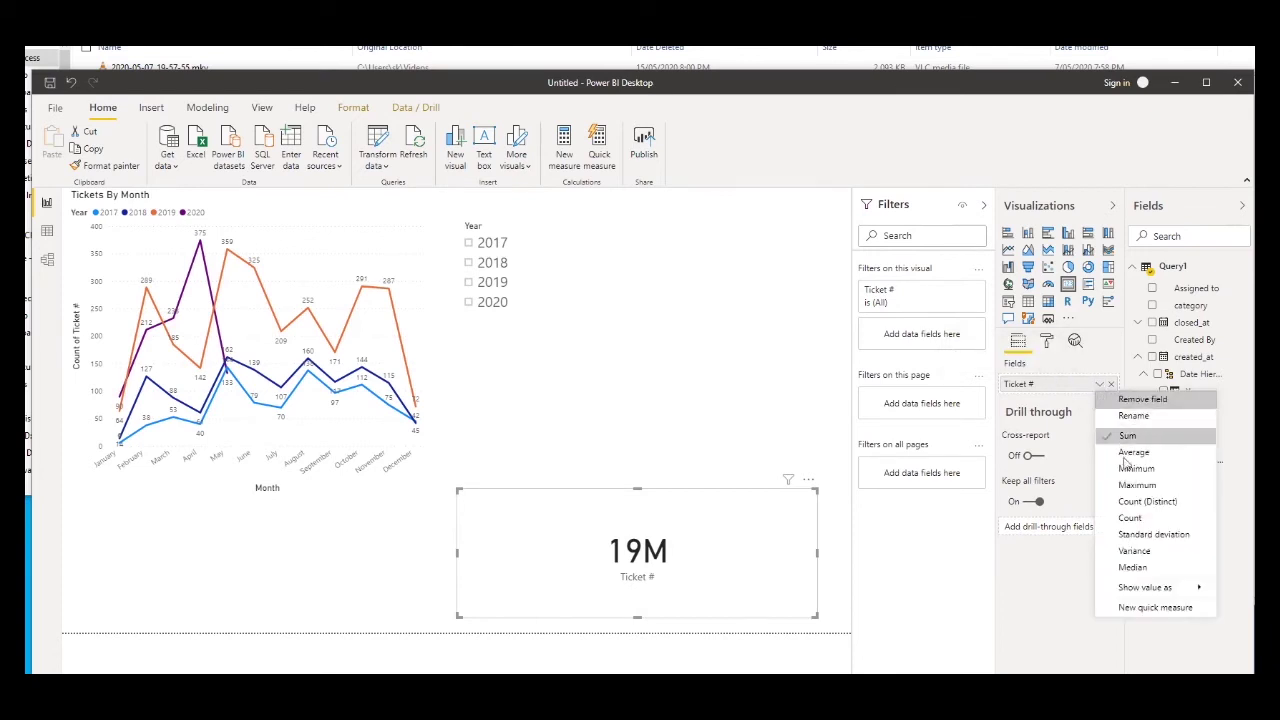
# - Switch the card to Count of Ticket # (5862) and check it against 2017–2020 in the slicer
pyautogui.click(1132, 520)
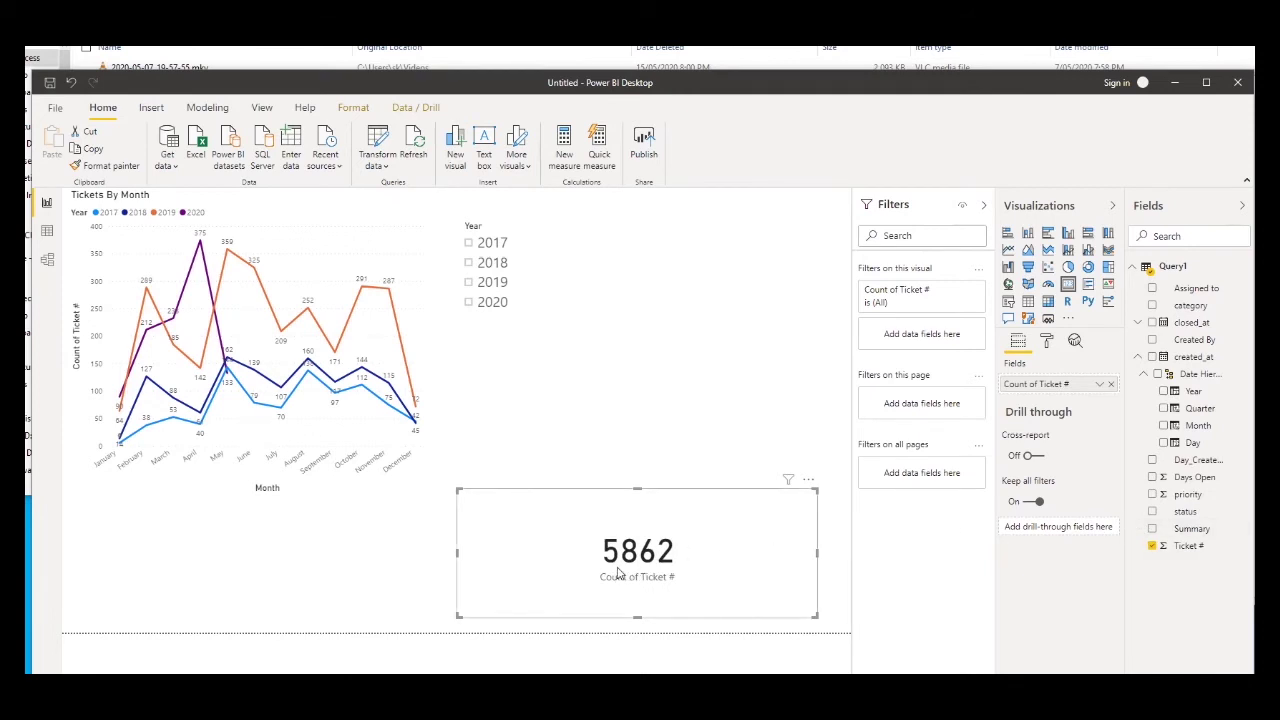
pyautogui.click(470, 248)
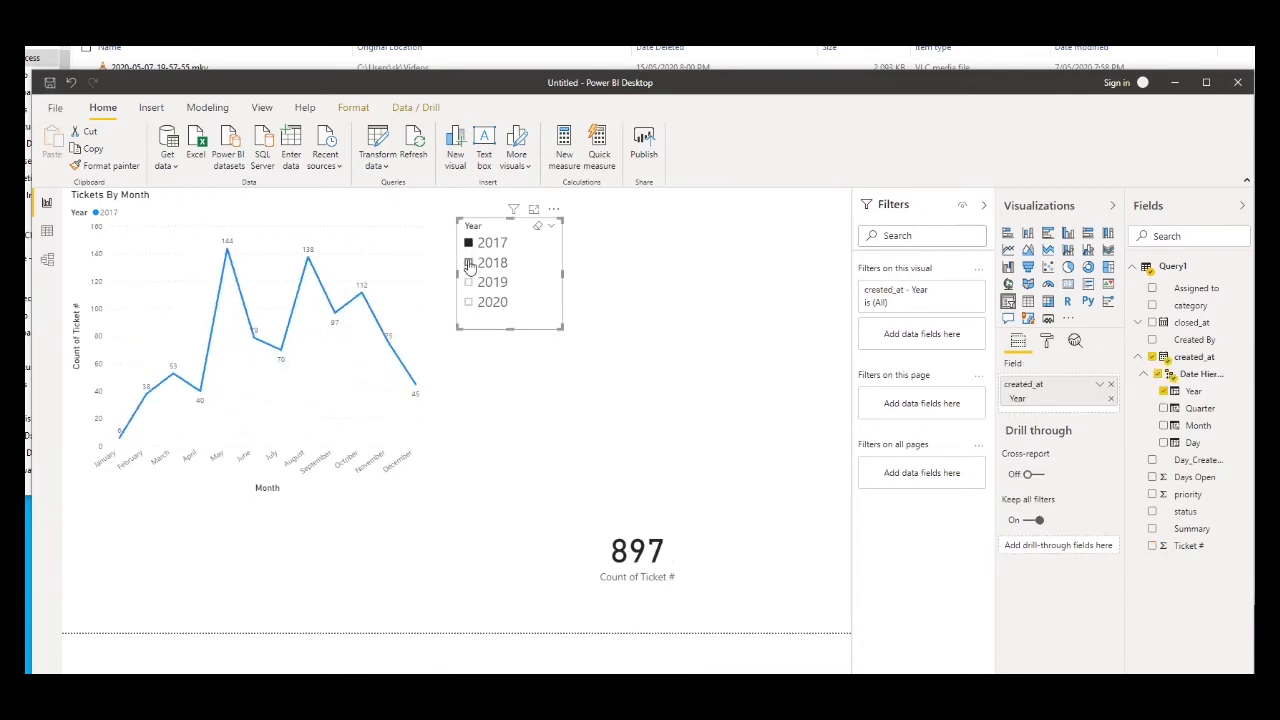
pyautogui.click(470, 264)
pyautogui.click(469, 283)
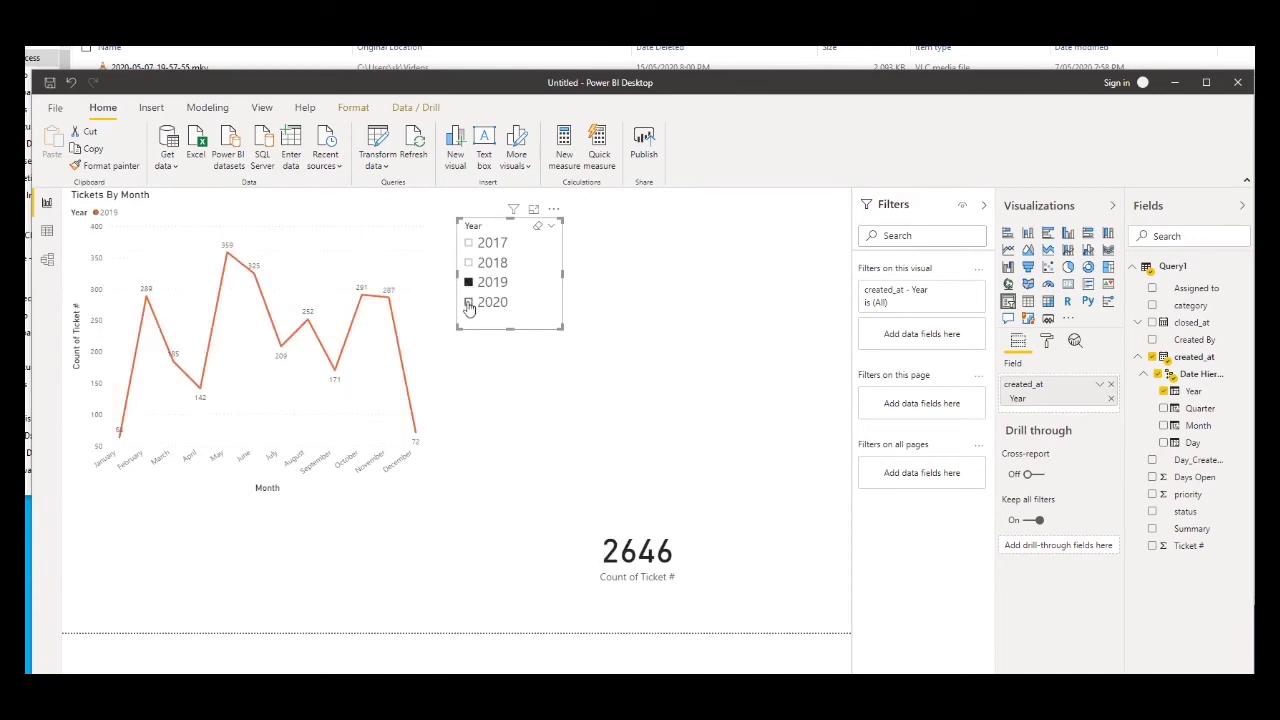
pyautogui.click(469, 303)
# - Clear the year filter and nudge the ticket card up slightly
pyautogui.click(469, 304)
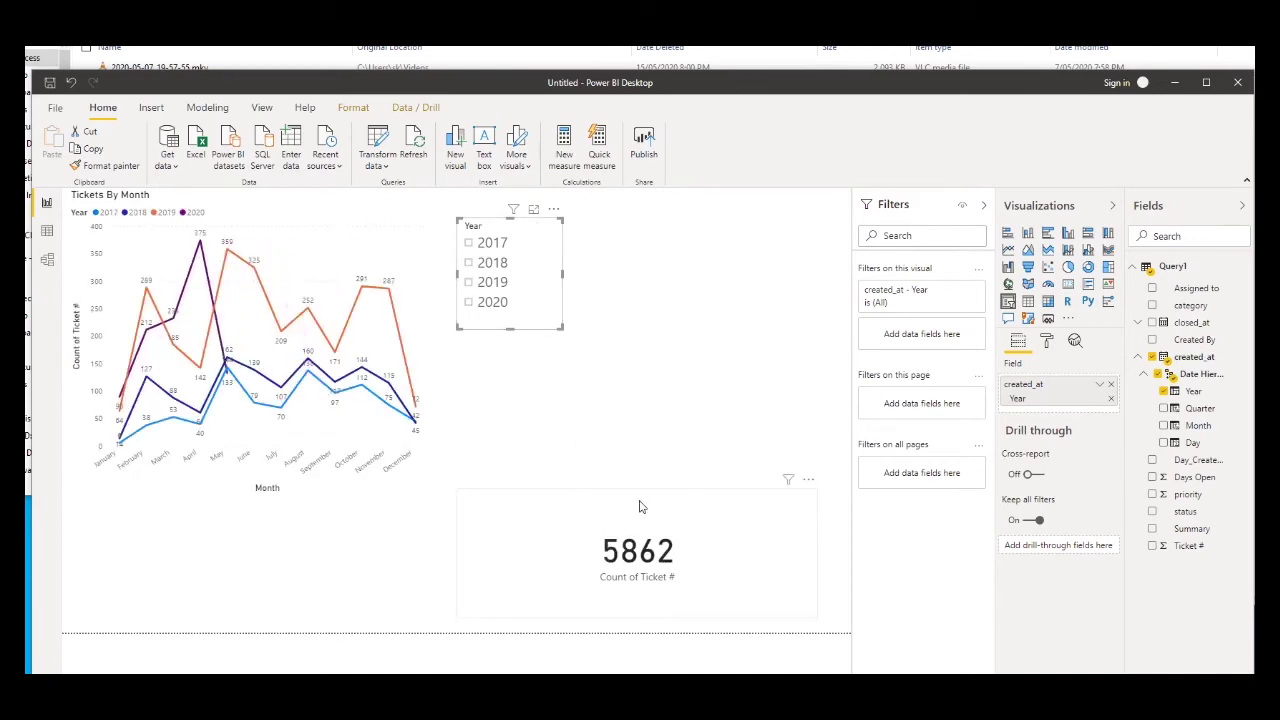
pyautogui.moveTo(640, 495); pyautogui.dragTo(643, 470)
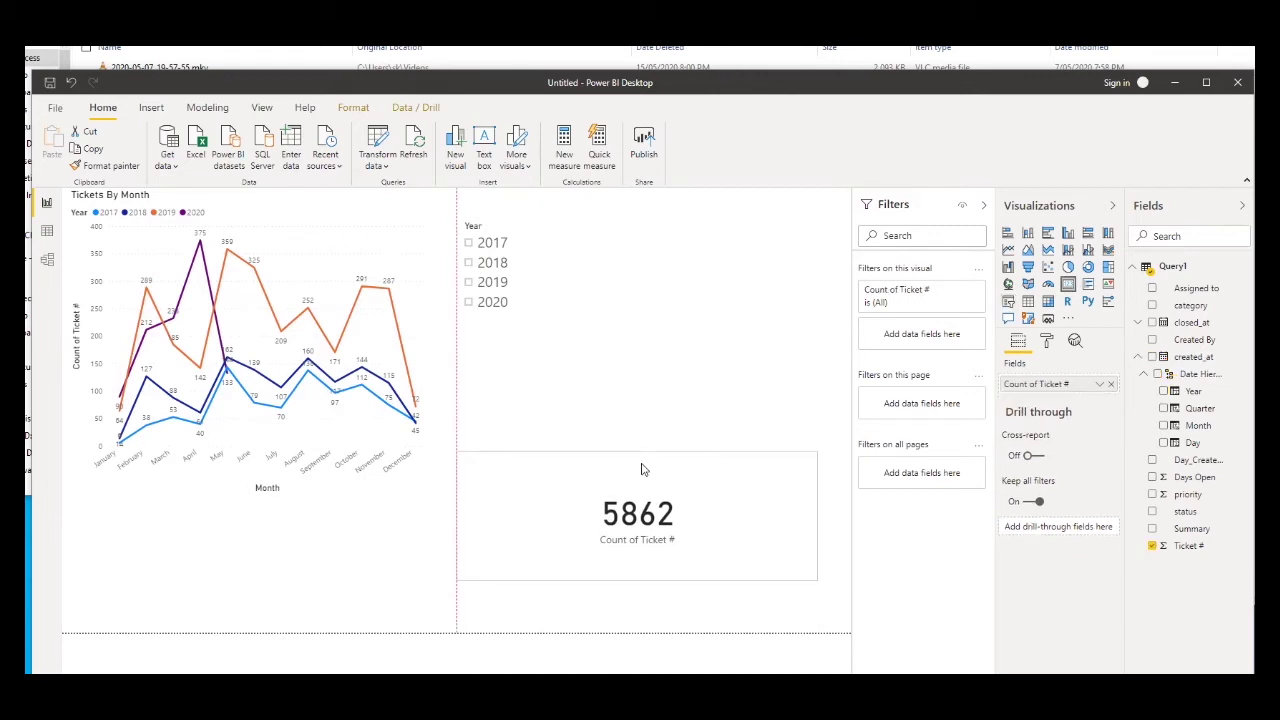
pyautogui.click(1049, 343)
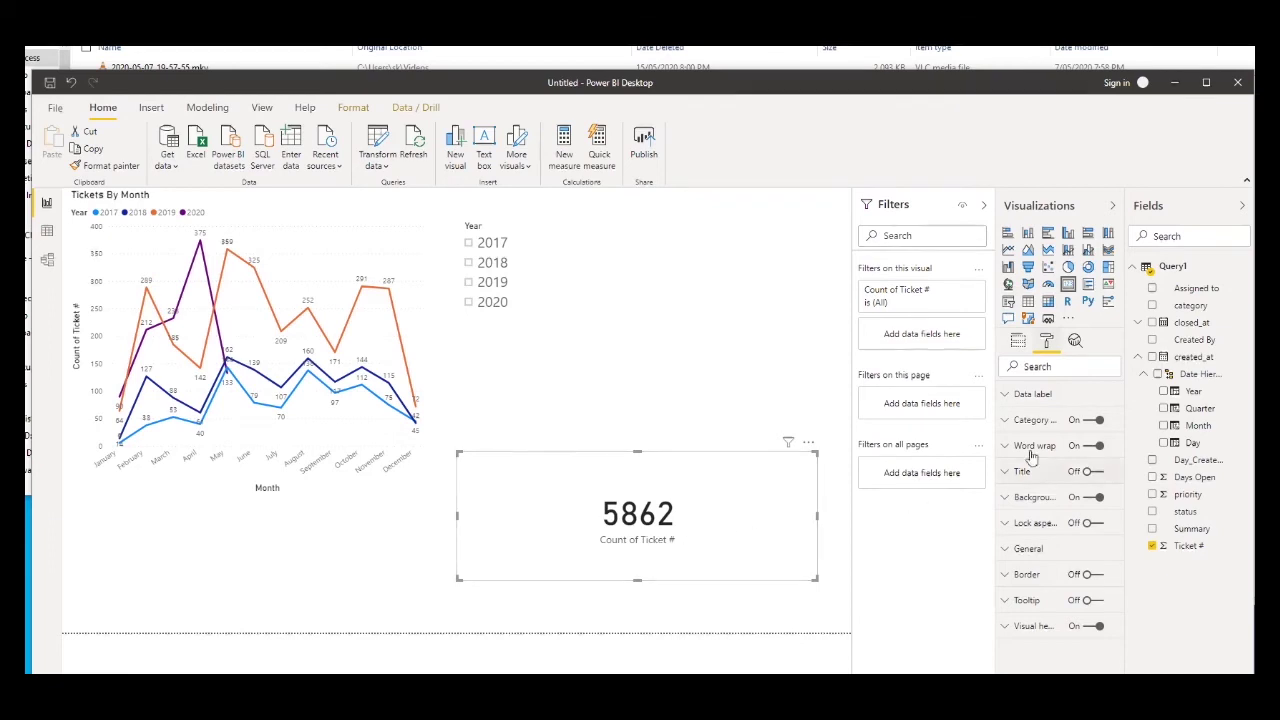
# - Hide the card's category label and give it a centred 20 pt 'Total Tickets' title
pyautogui.click(1090, 424)
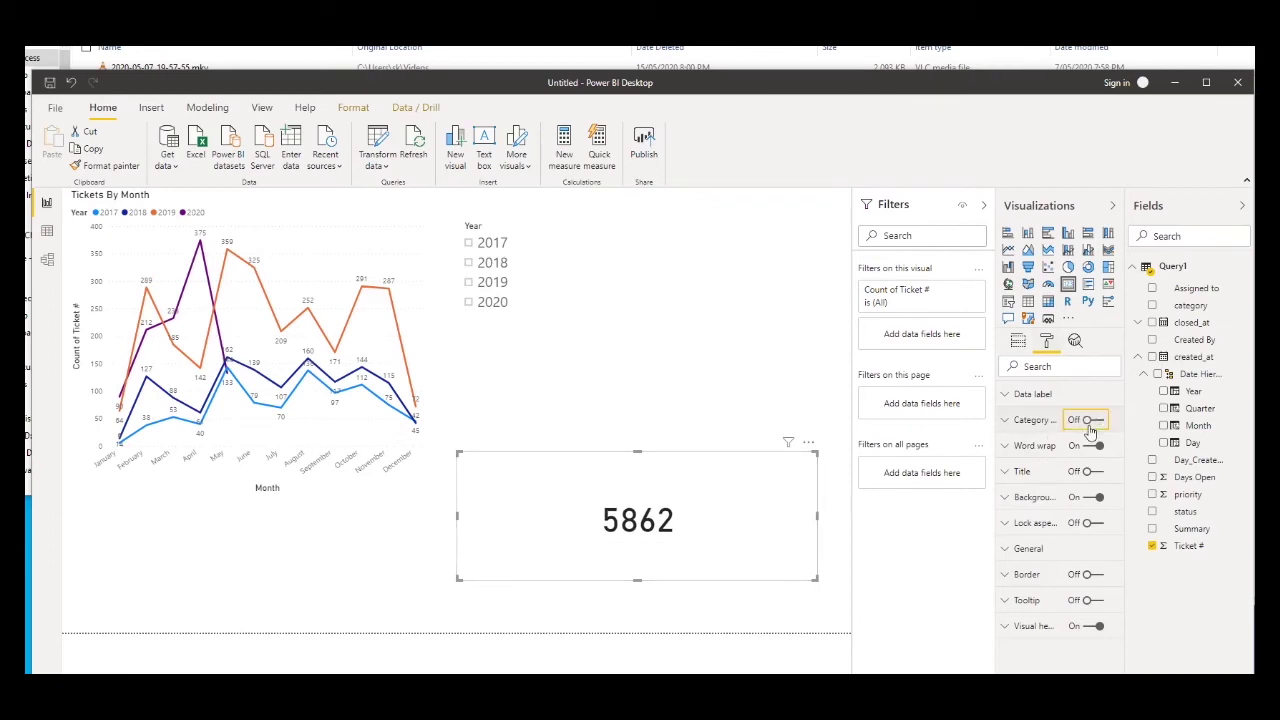
pyautogui.click(1088, 472)
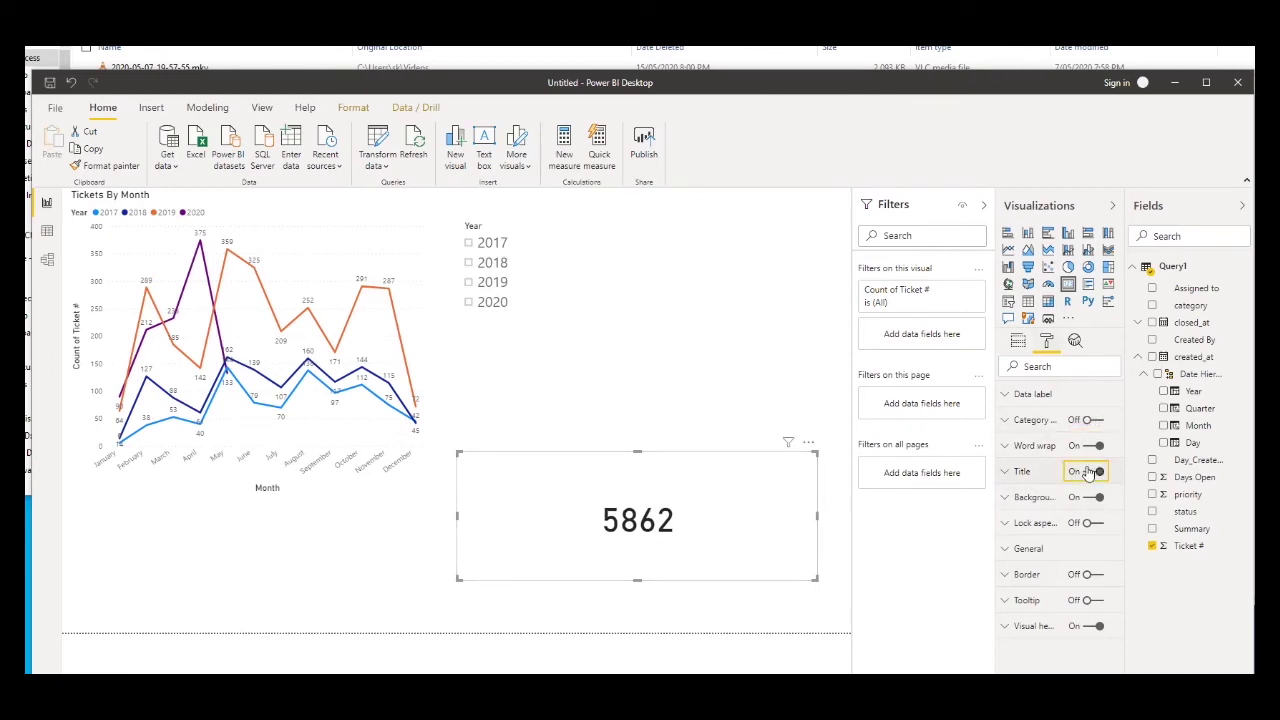
pyautogui.click(1006, 472)
pyautogui.click(1026, 514)
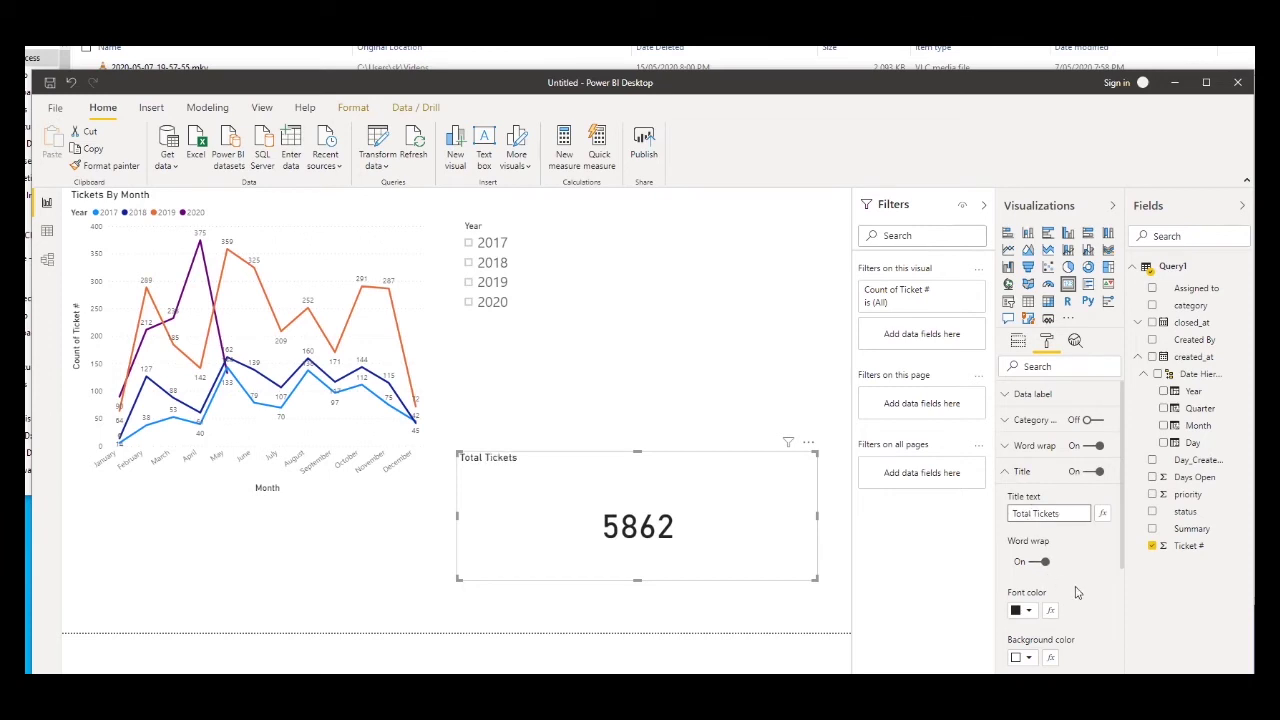
pyautogui.scroll(-3, 1076, 593)
pyautogui.click(1033, 561)
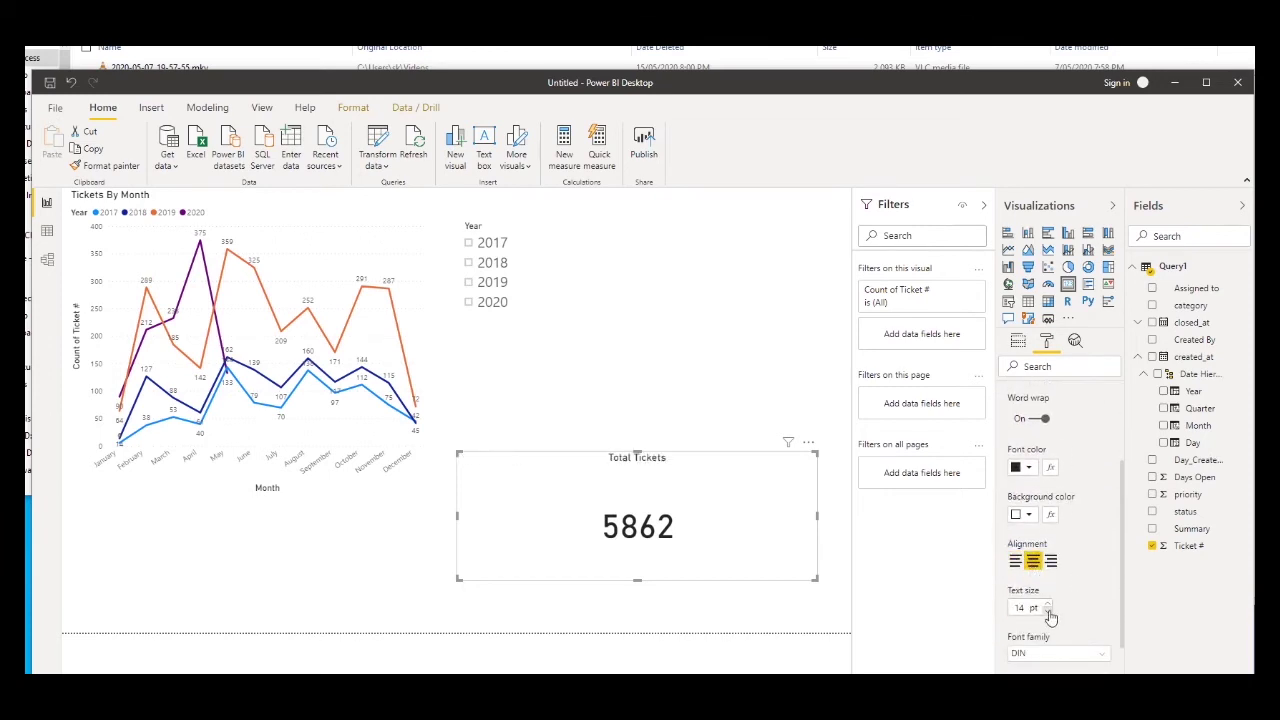
pyautogui.click(1047, 604)
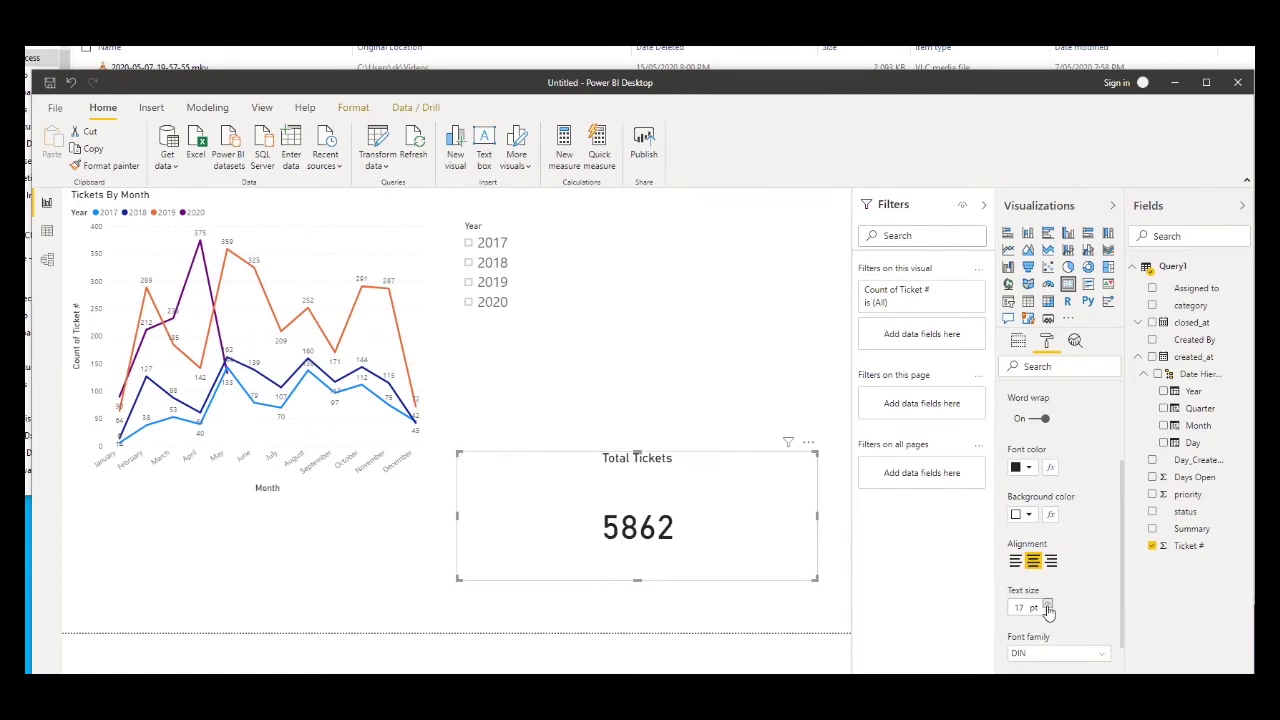
pyautogui.click(1048, 605)
pyautogui.click(1048, 605)
pyautogui.click(1048, 605)
pyautogui.scroll(-1, 1075, 635)
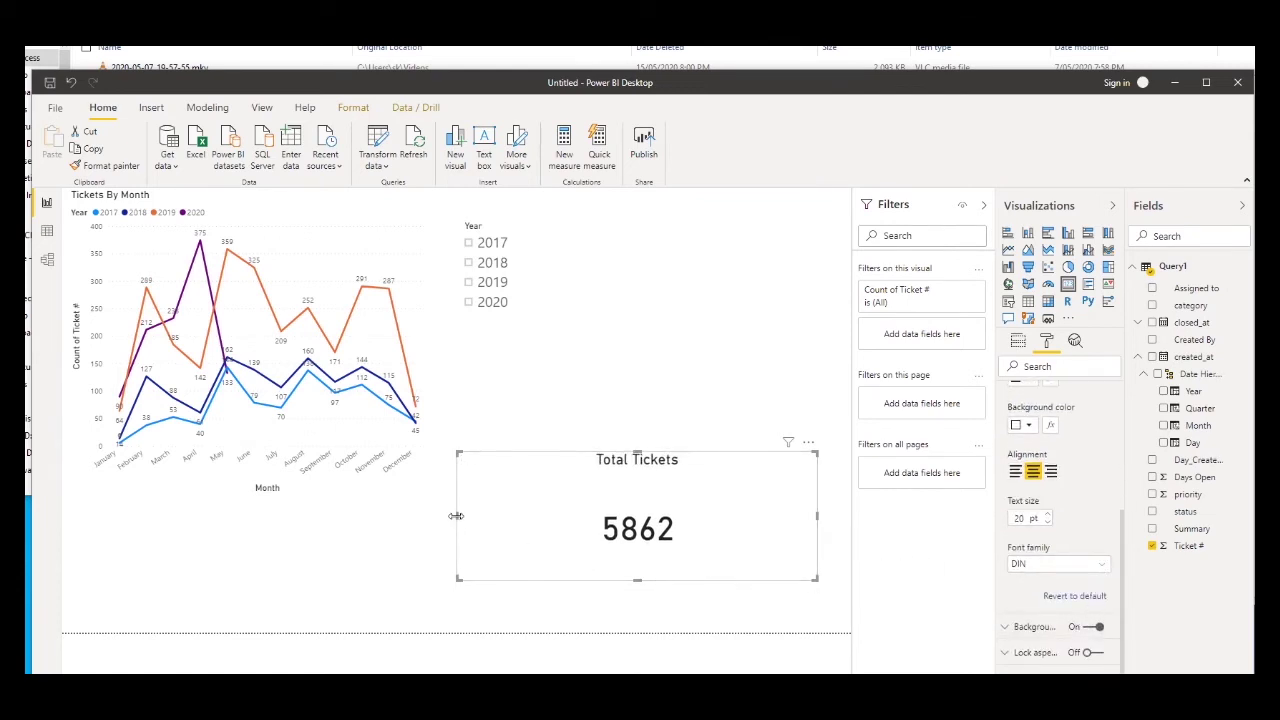
# - Shrink the Total Tickets card and place it beside the Year slicer
pyautogui.moveTo(456, 516); pyautogui.dragTo(650, 516)
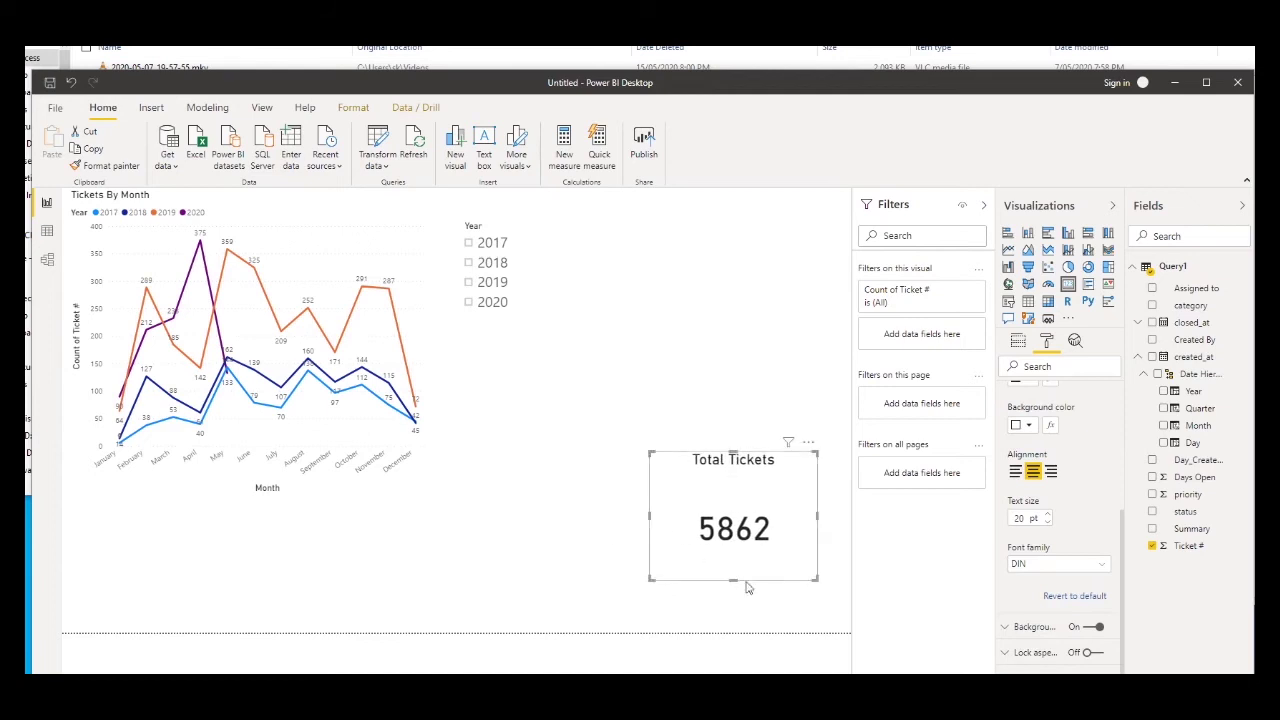
pyautogui.moveTo(734, 580); pyautogui.dragTo(734, 534)
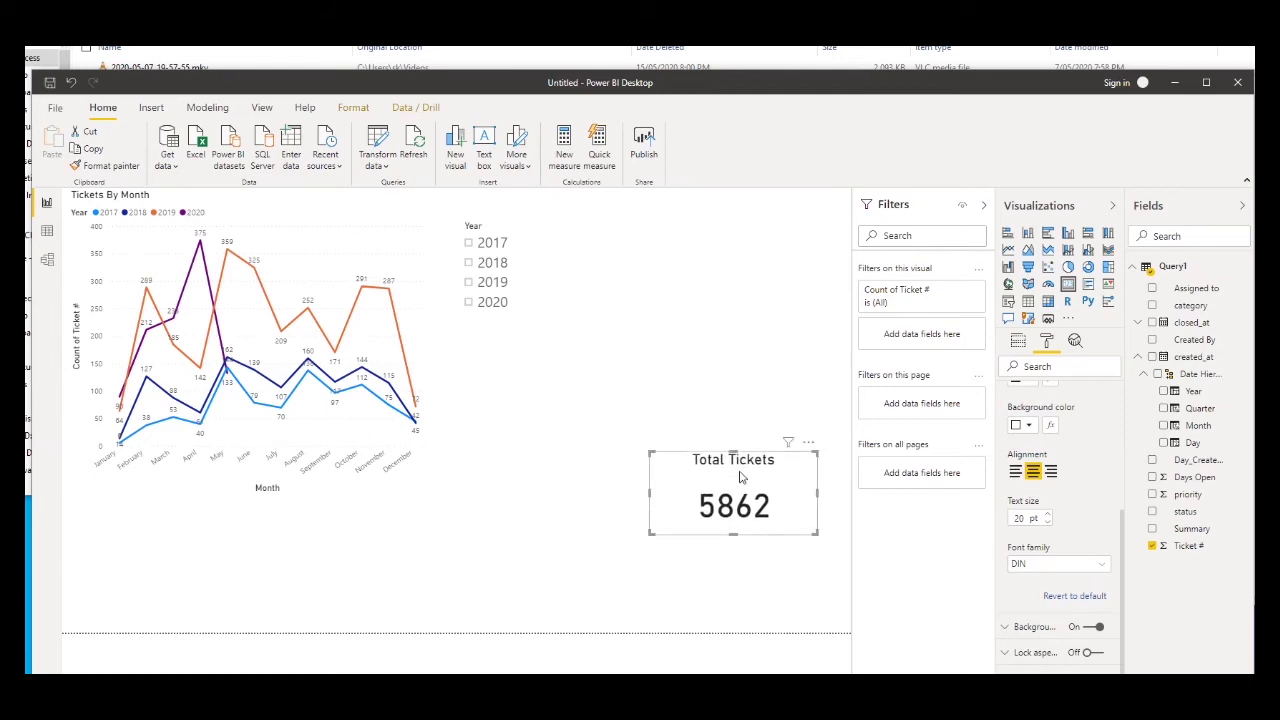
pyautogui.moveTo(752, 460); pyautogui.dragTo(667, 242)
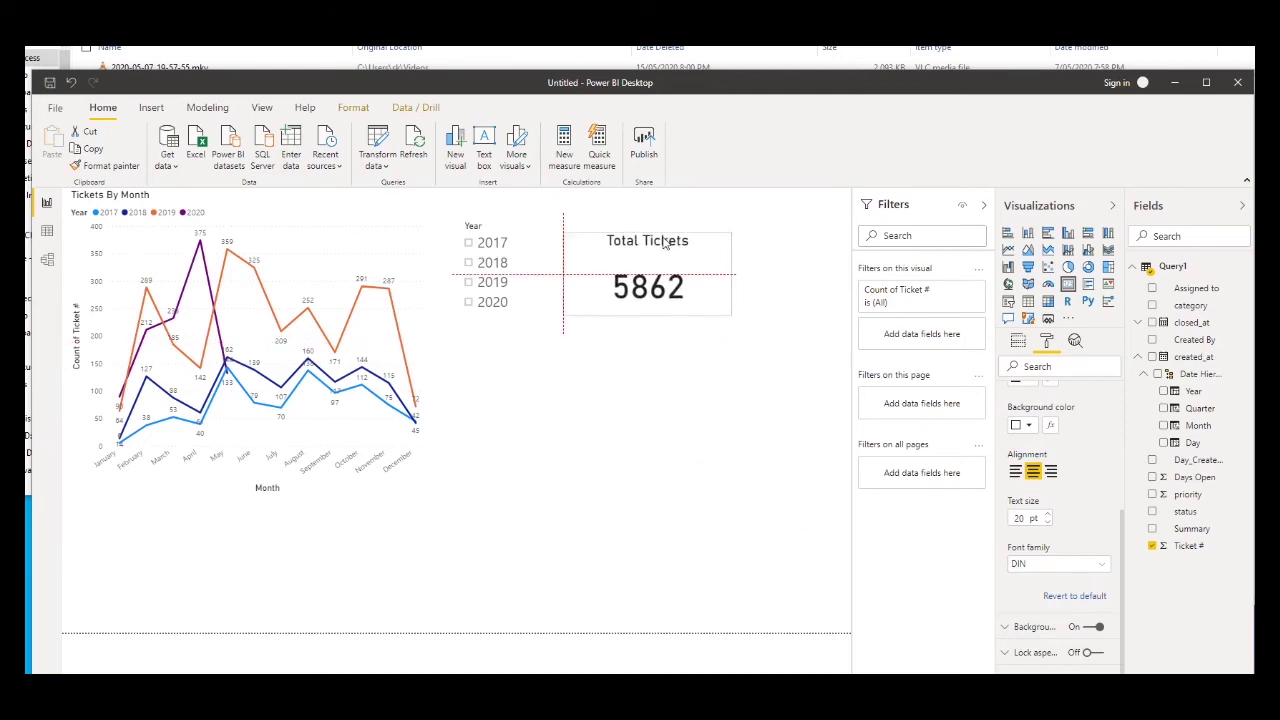
# - Filter the Year slicer to 2017, 2018, 2019 and 2020 in turn, then clear it
pyautogui.click(650, 463)
pyautogui.click(468, 242)
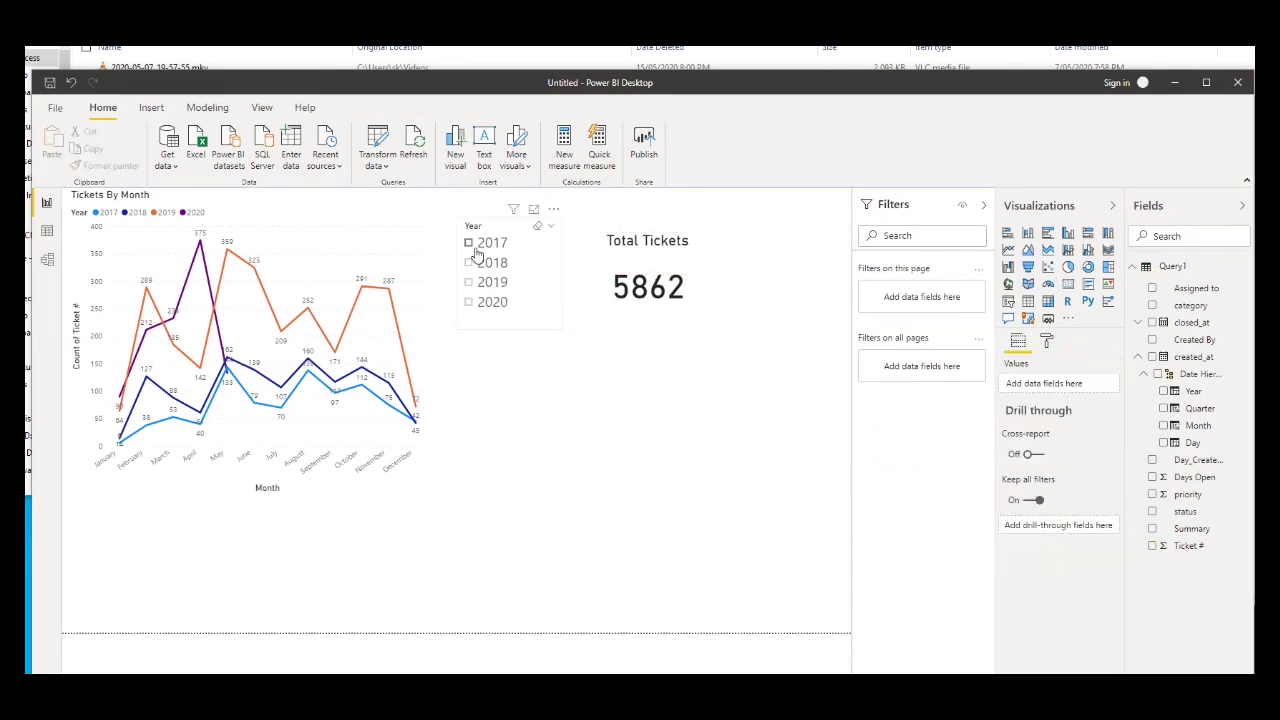
pyautogui.click(470, 263)
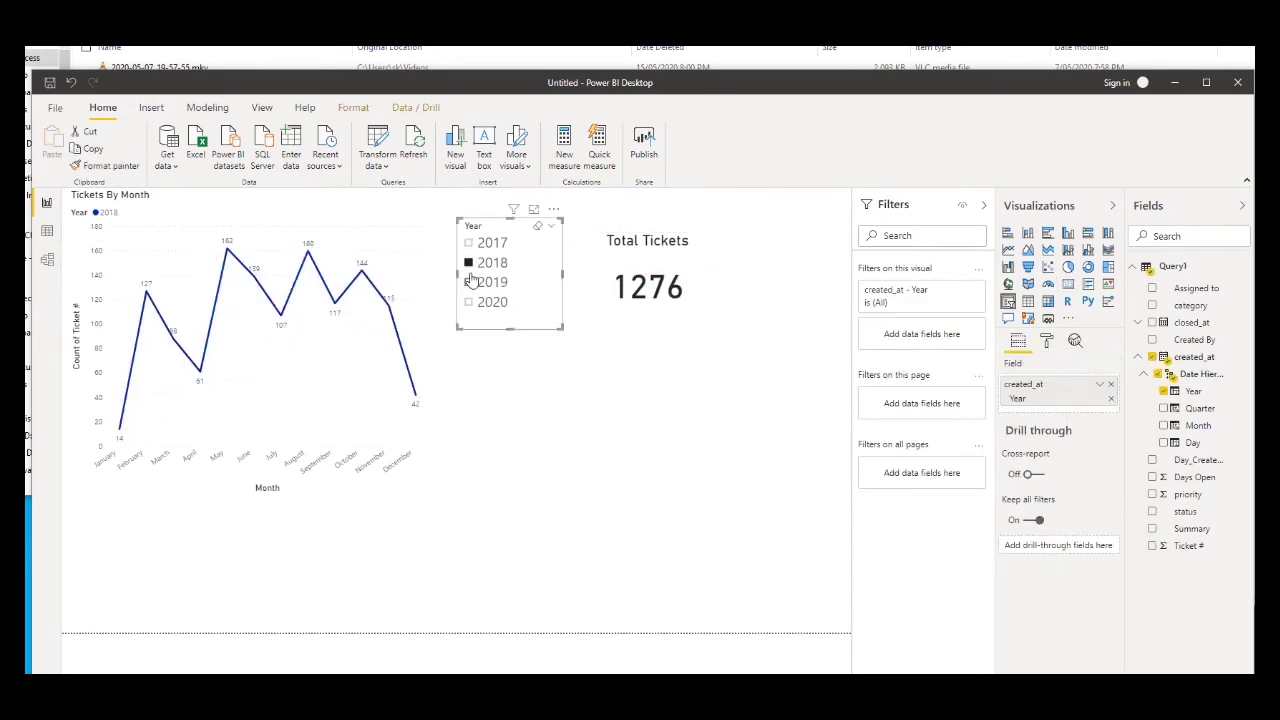
pyautogui.click(469, 282)
pyautogui.click(469, 303)
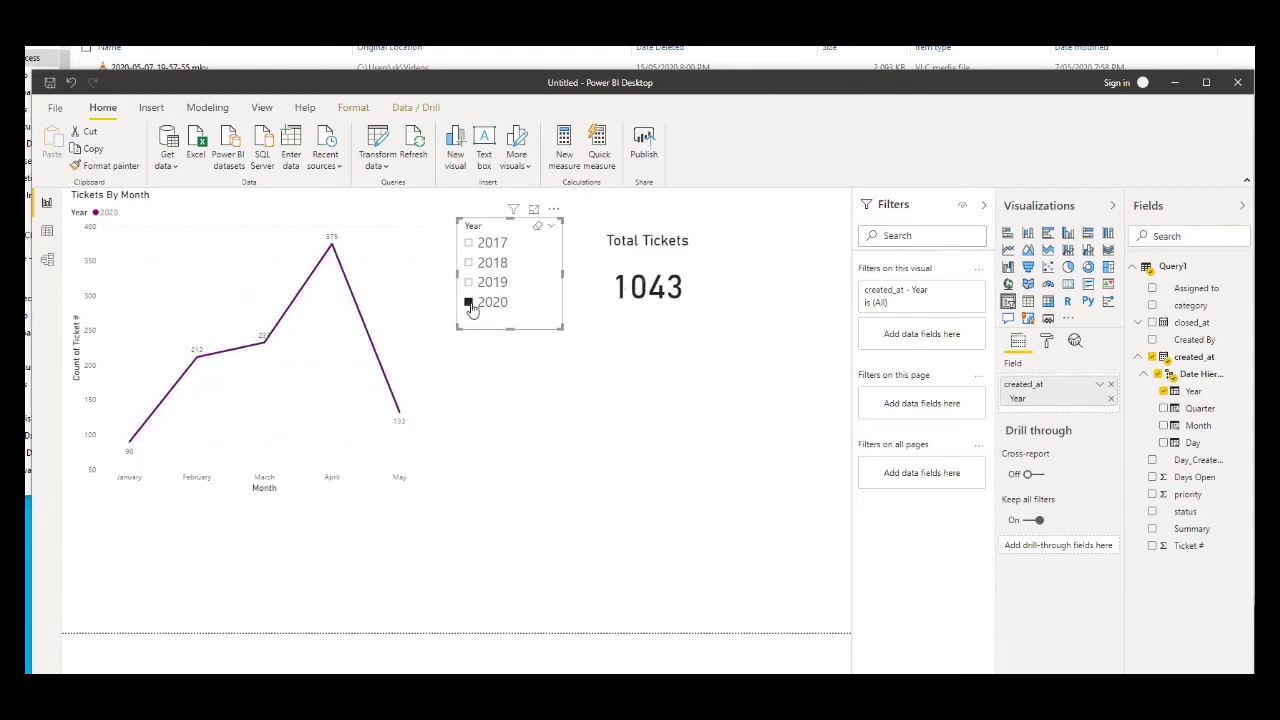
pyautogui.click(469, 303)
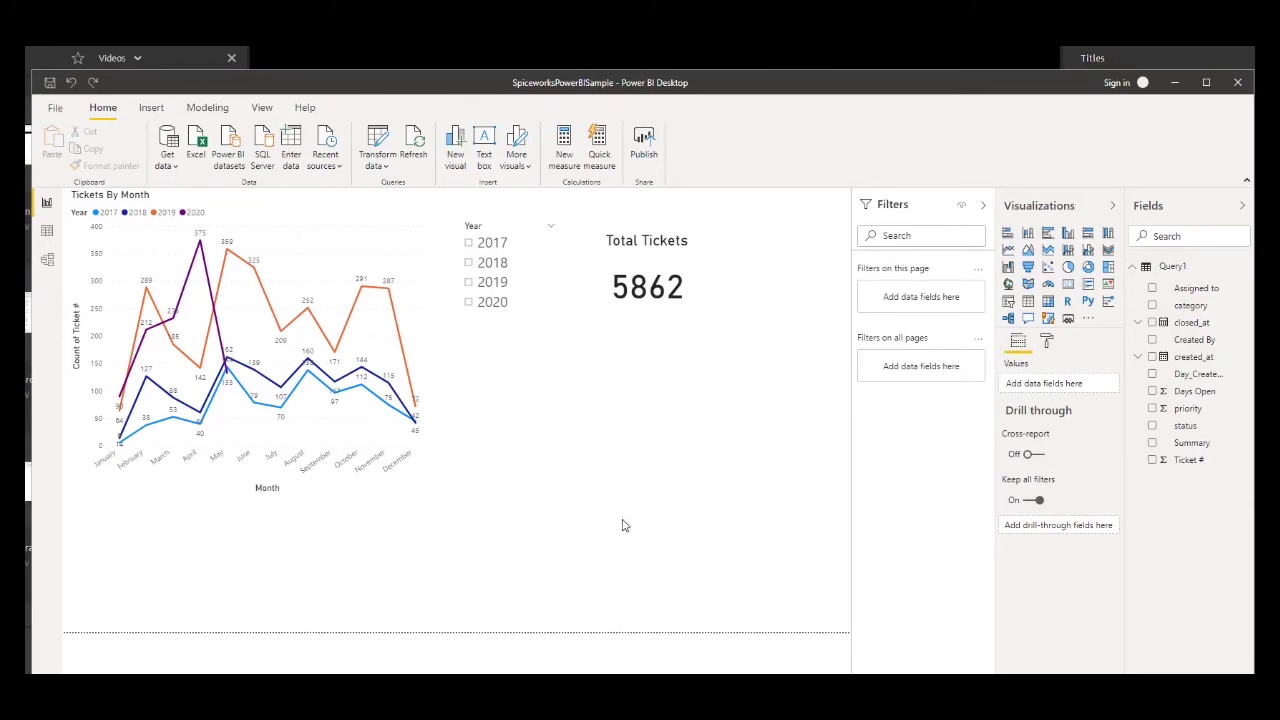
# - Add a stacked bar chart plotting Count of Ticket # by Day_Created_Name
pyautogui.click(1007, 235)
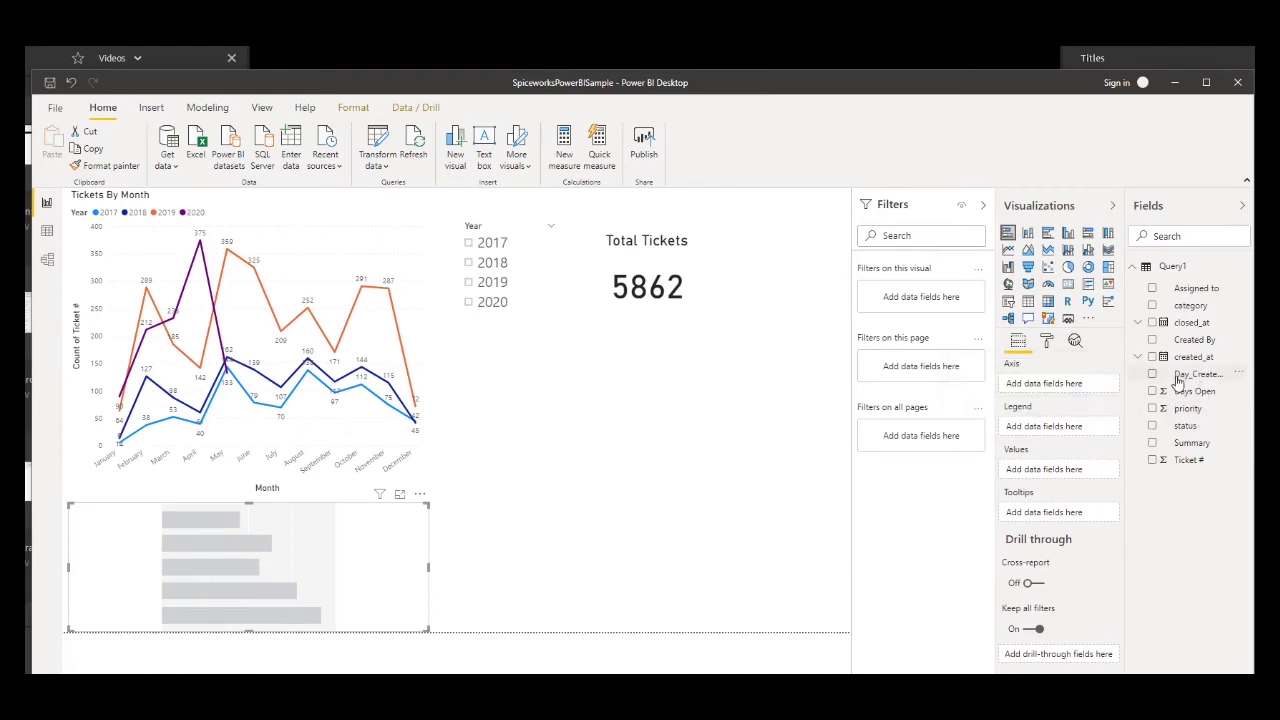
pyautogui.moveTo(1180, 378); pyautogui.dragTo(1062, 388)
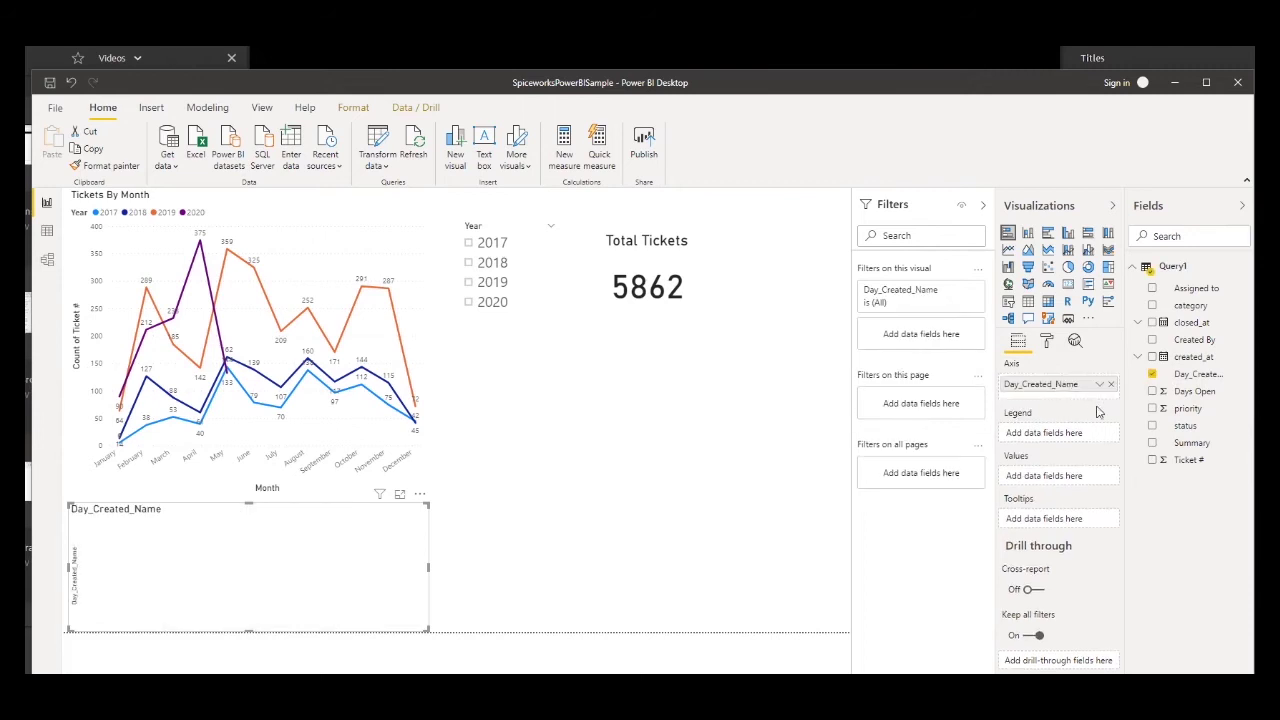
pyautogui.moveTo(1190, 460); pyautogui.dragTo(1066, 479)
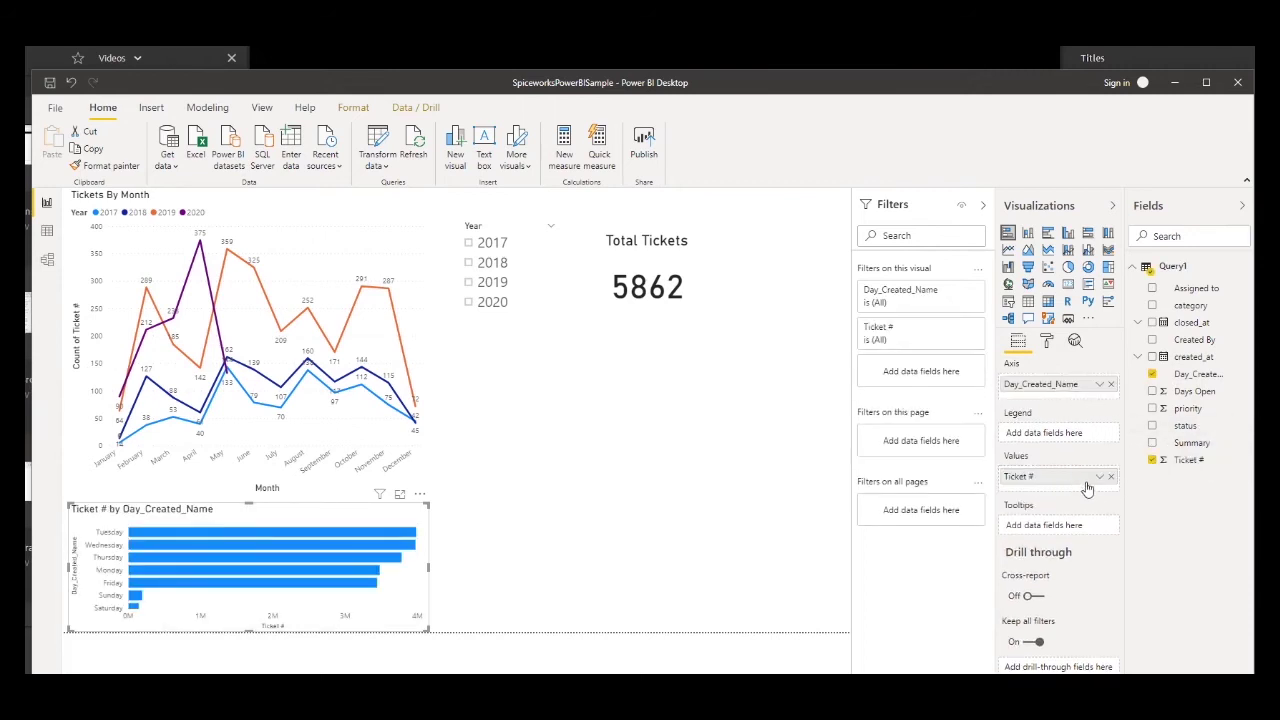
pyautogui.click(1101, 478)
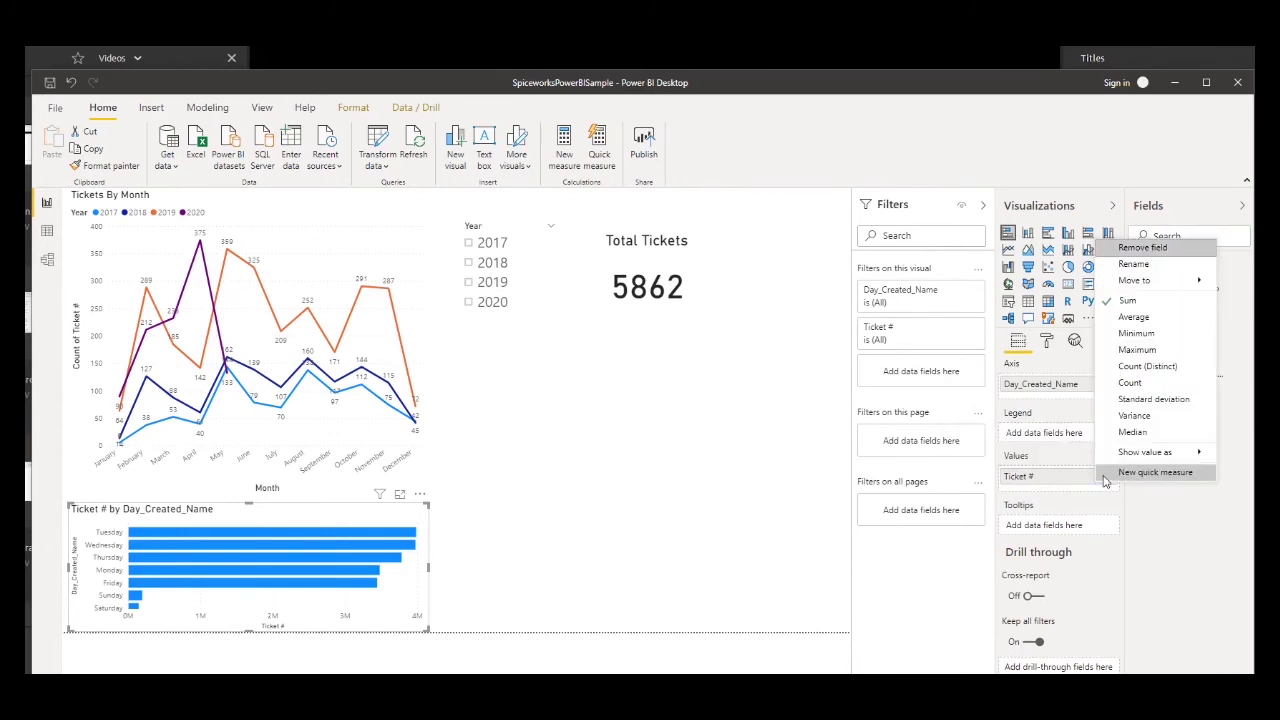
pyautogui.click(1130, 383)
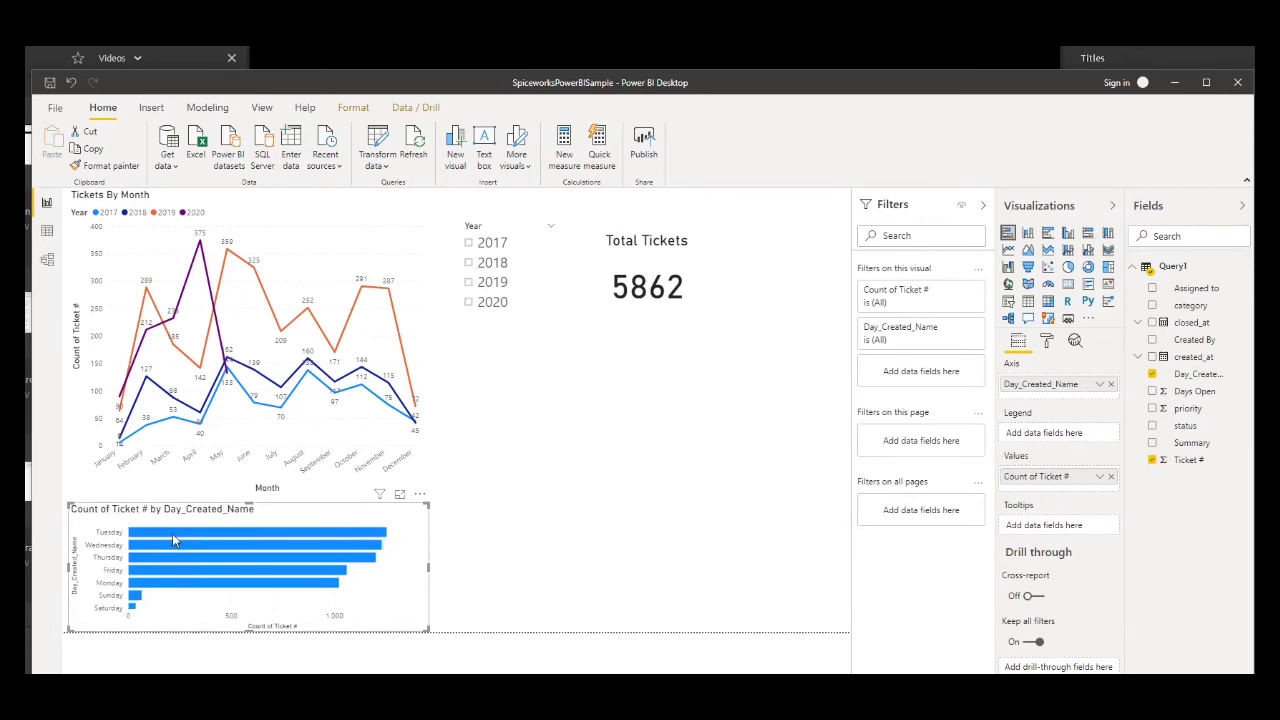
pyautogui.moveTo(172, 537)
# - Turn on per-day data colours, making Wednesday orange and Thursday purple
pyautogui.click(1049, 341)
pyautogui.click(1012, 474)
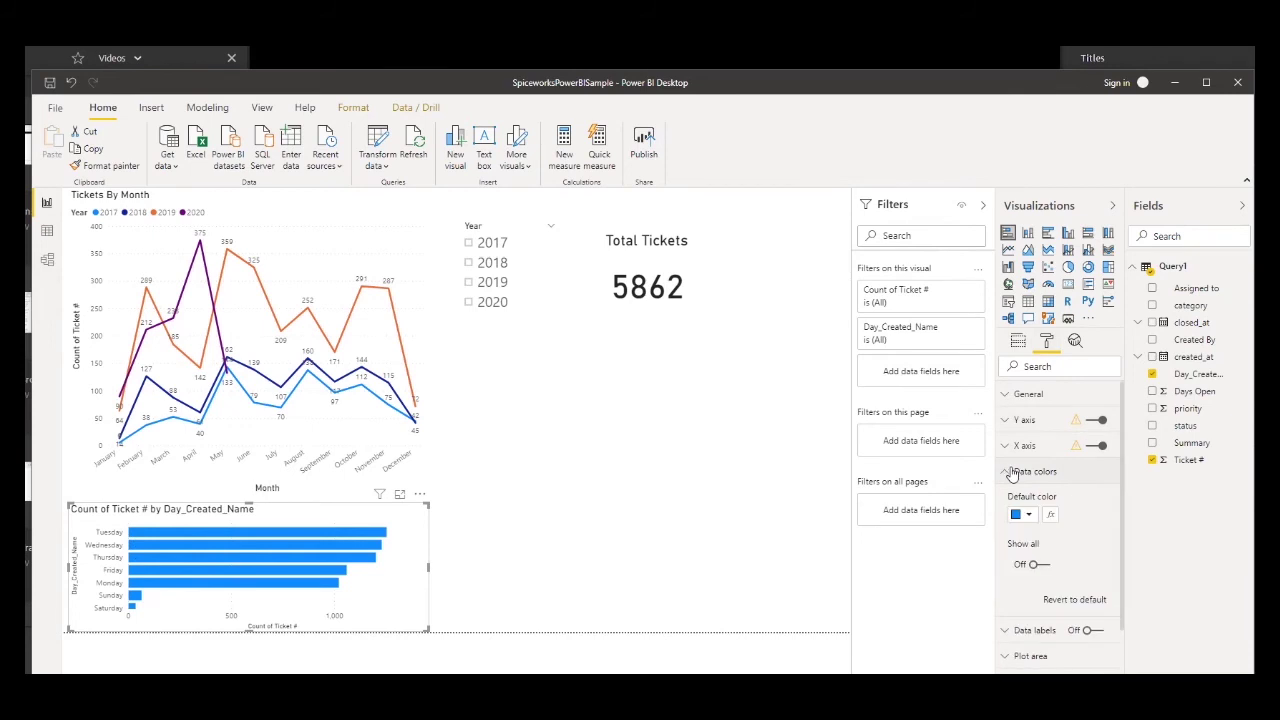
pyautogui.click(1040, 566)
pyautogui.scroll(-2, 1032, 560)
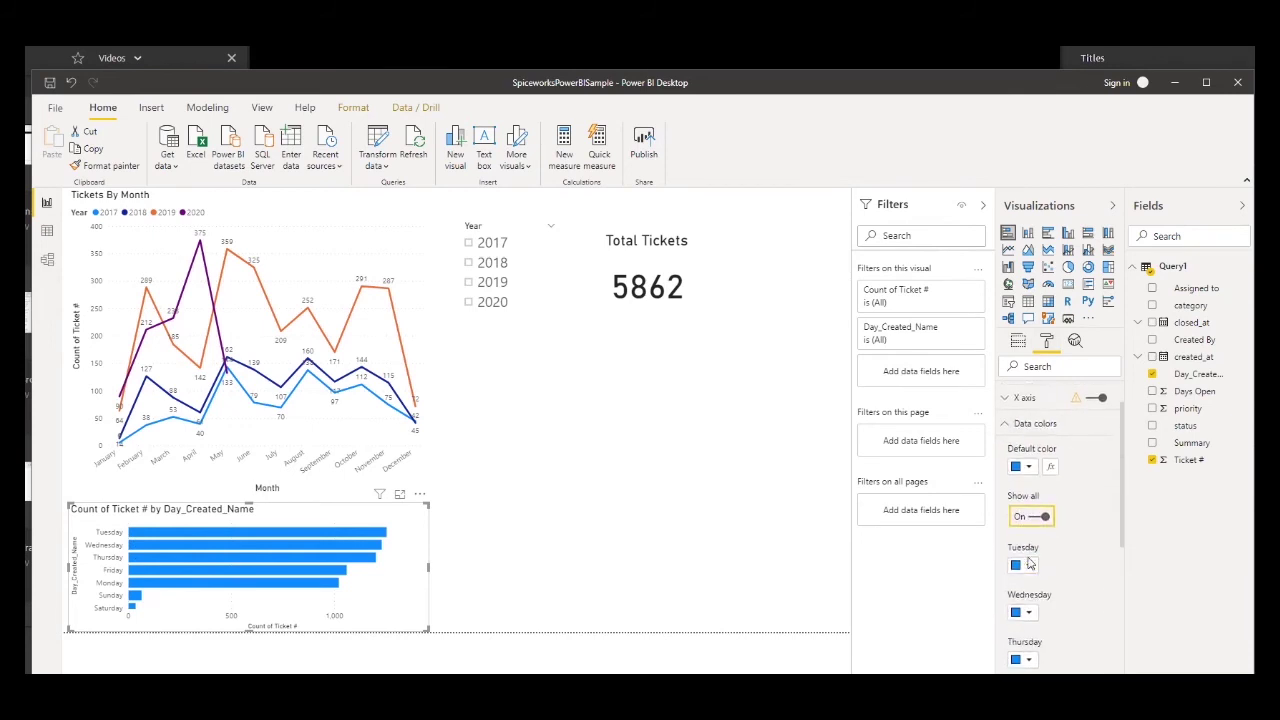
pyautogui.click(1026, 555)
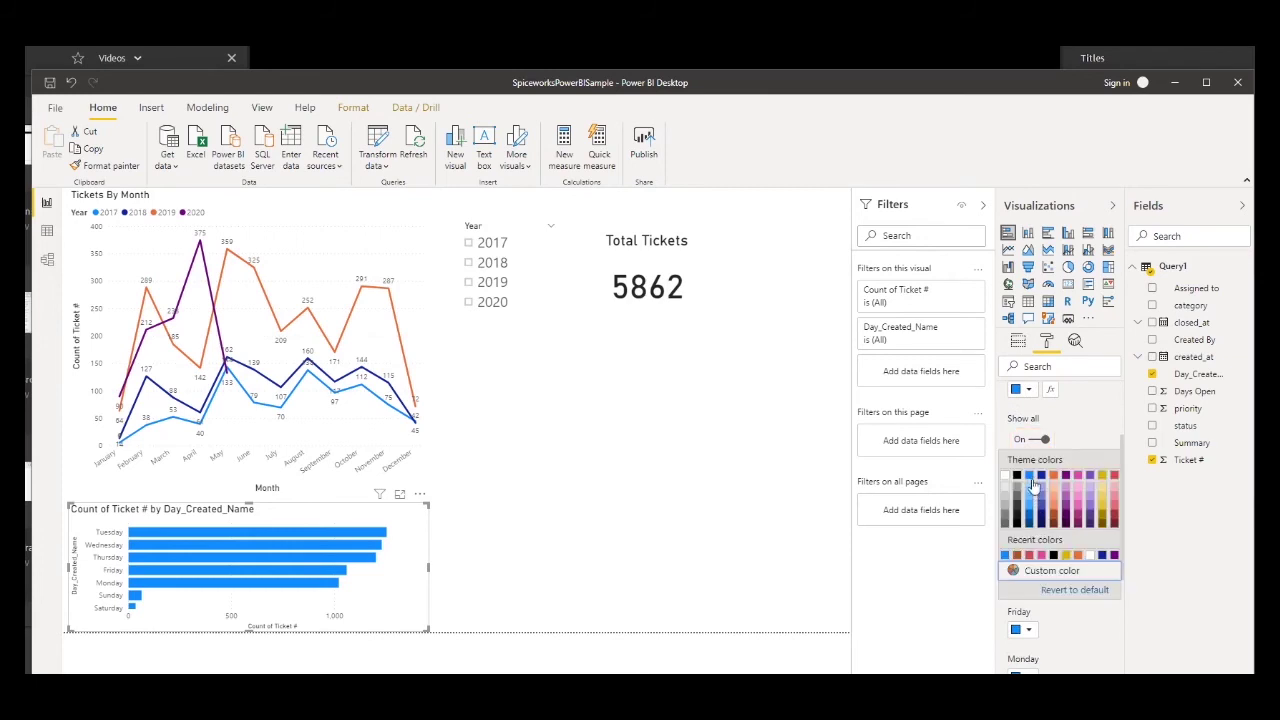
pyautogui.click(1055, 478)
pyautogui.click(1026, 582)
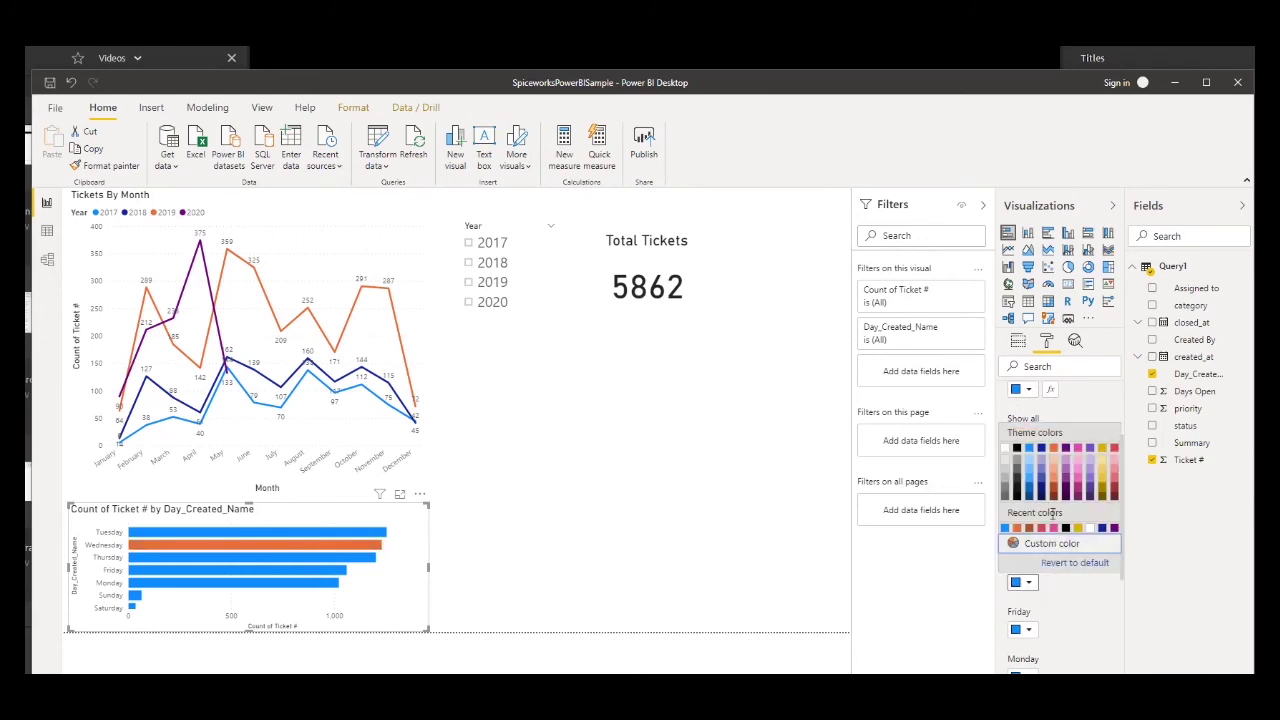
pyautogui.click(1065, 450)
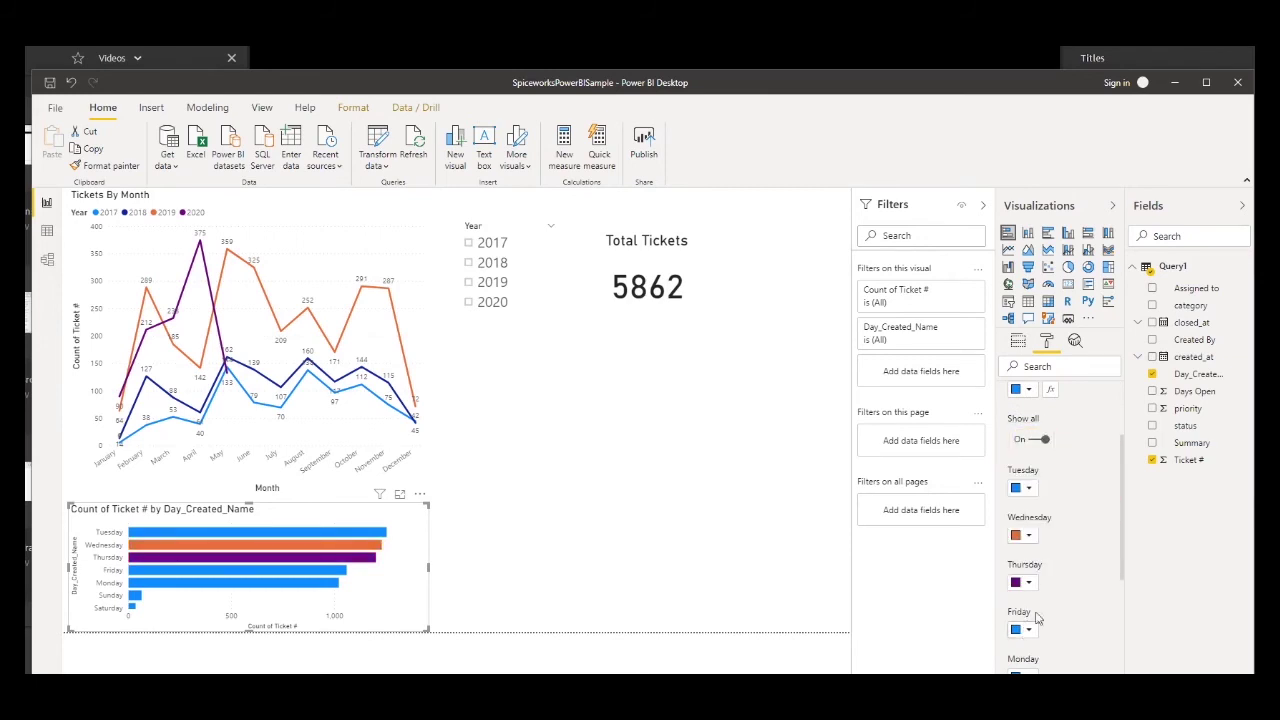
# - Colour the Friday bar pink, Monday yellow, Sunday lavender and Saturday black
pyautogui.click(1026, 629)
pyautogui.click(1078, 497)
pyautogui.click(1026, 671)
pyautogui.click(1101, 550)
pyautogui.scroll(-1, 1088, 565)
pyautogui.scroll(-1, 1088, 565)
pyautogui.click(1022, 563)
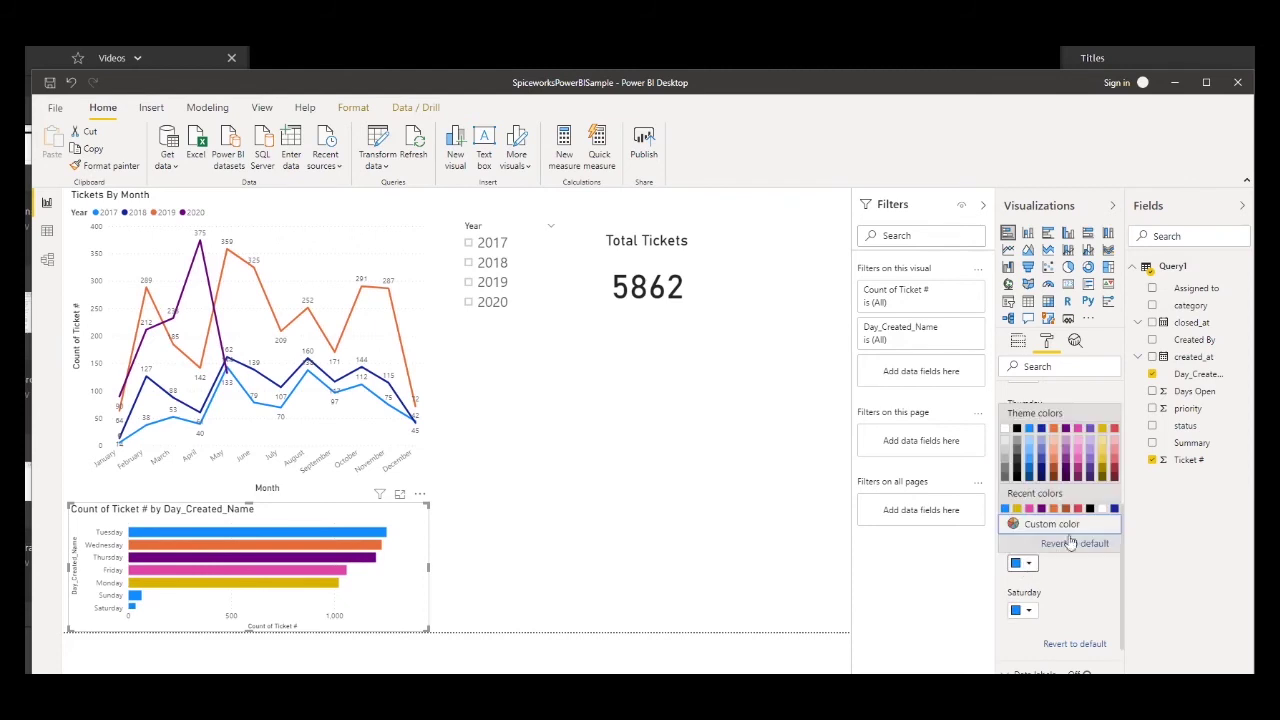
pyautogui.click(1091, 463)
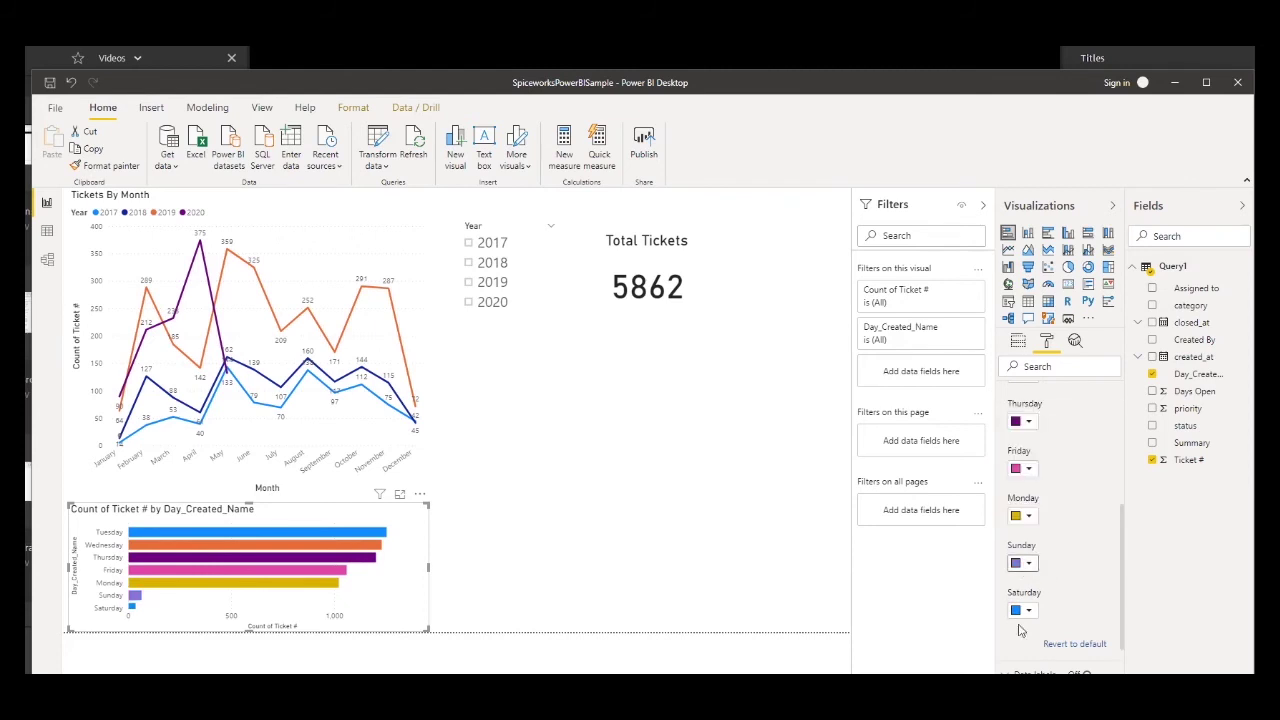
pyautogui.click(1022, 610)
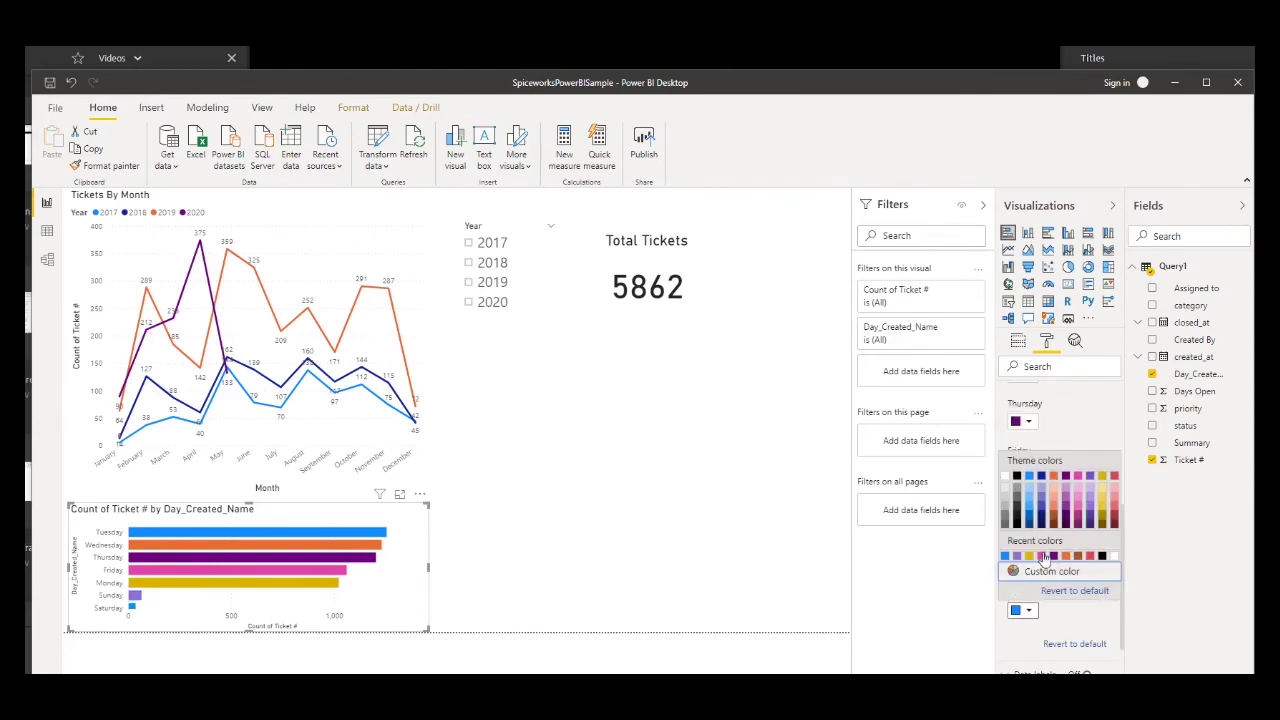
pyautogui.click(1103, 556)
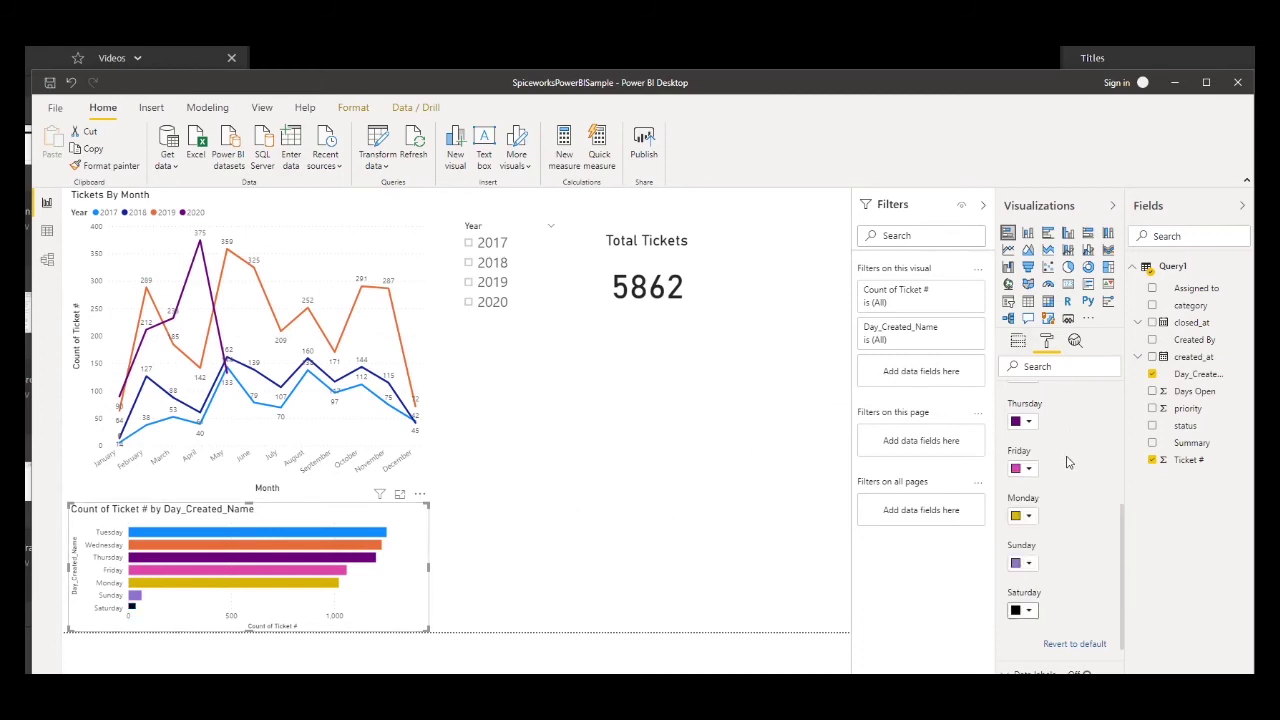
pyautogui.scroll(5, 1068, 462)
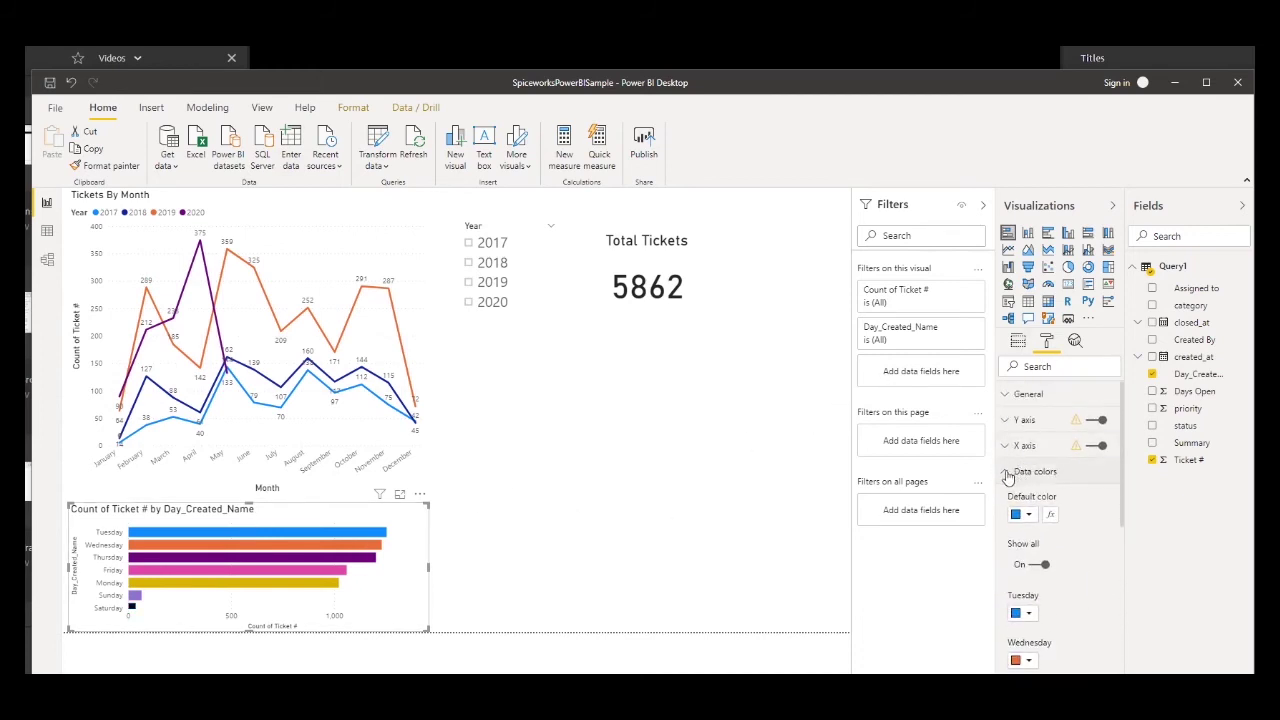
# - Replace the bar chart's title text with 'Tickets by Day of Week' in the Format pane
pyautogui.click(1007, 474)
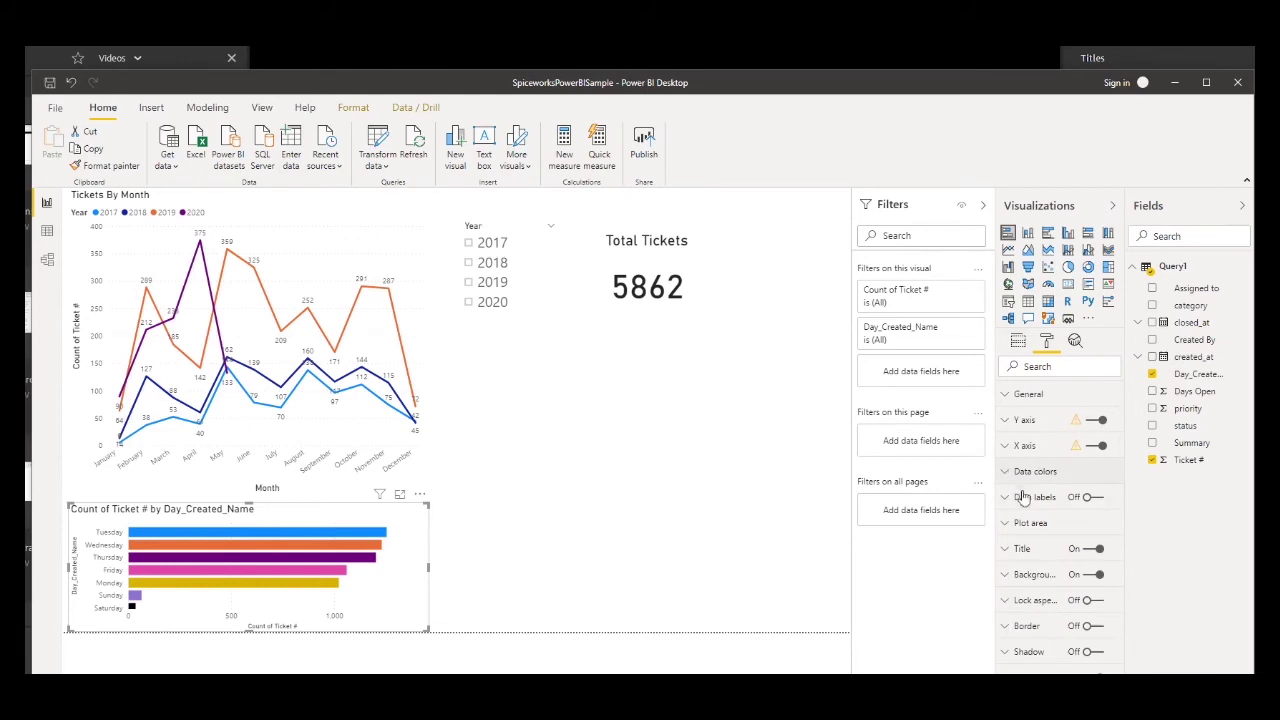
pyautogui.click(1020, 550)
pyautogui.click(1050, 590)
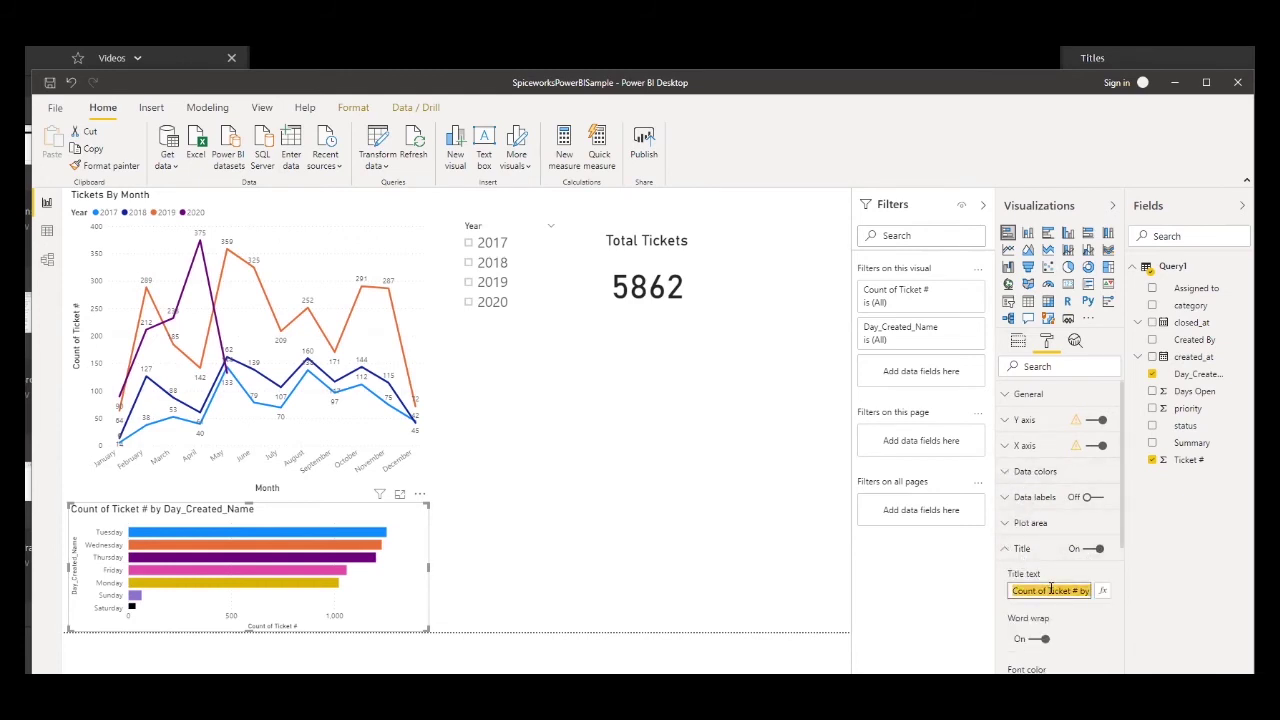
pyautogui.write('Tickets')
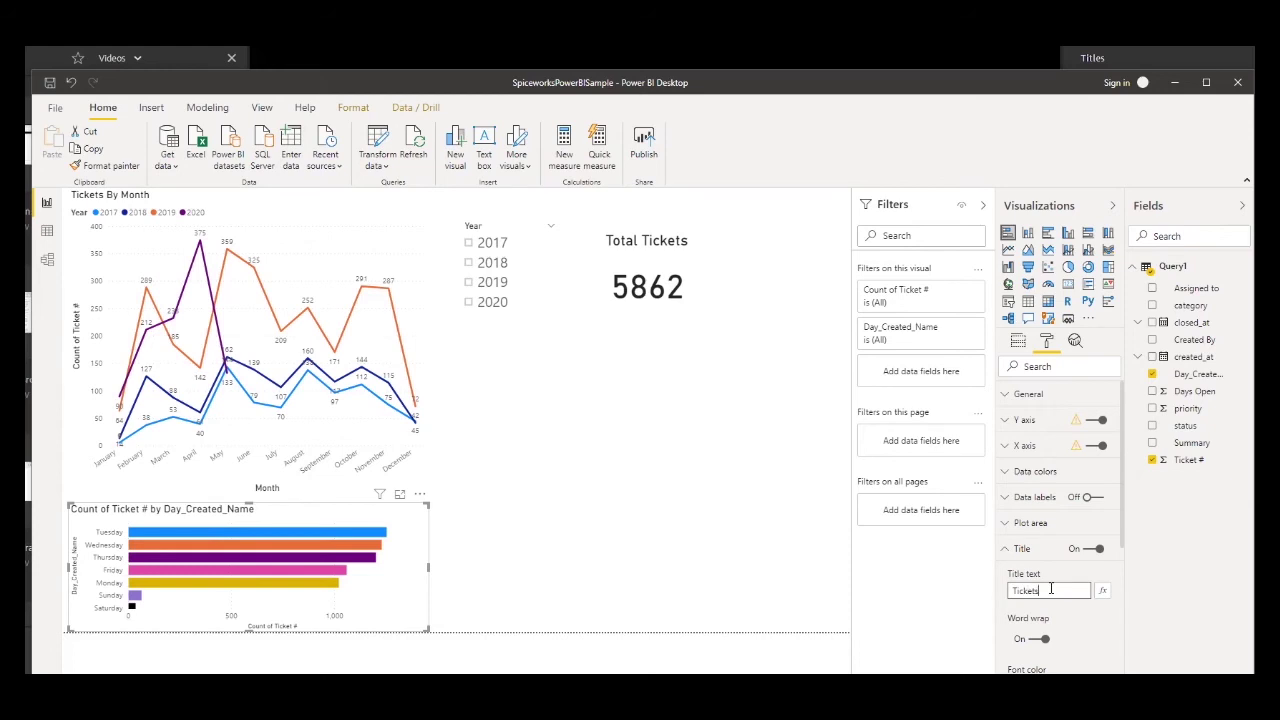
pyautogui.write(' by Day of W')
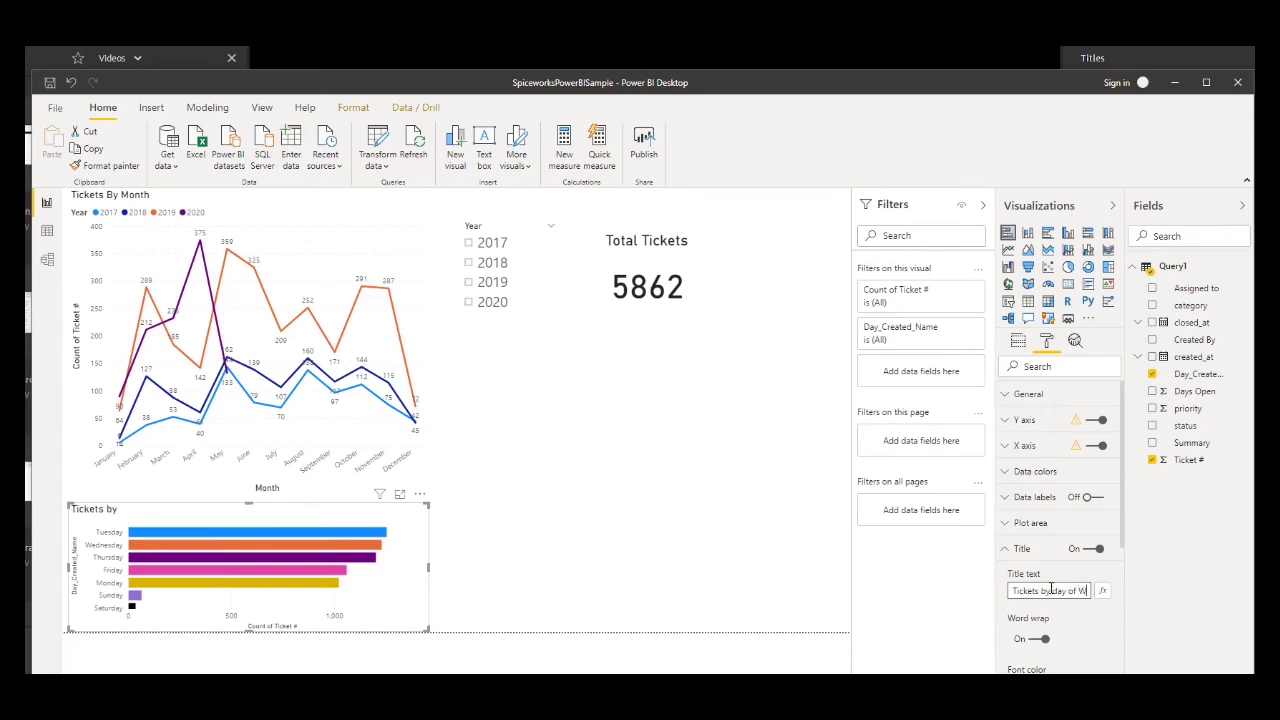
pyautogui.write('eek')
pyautogui.click(472, 308)
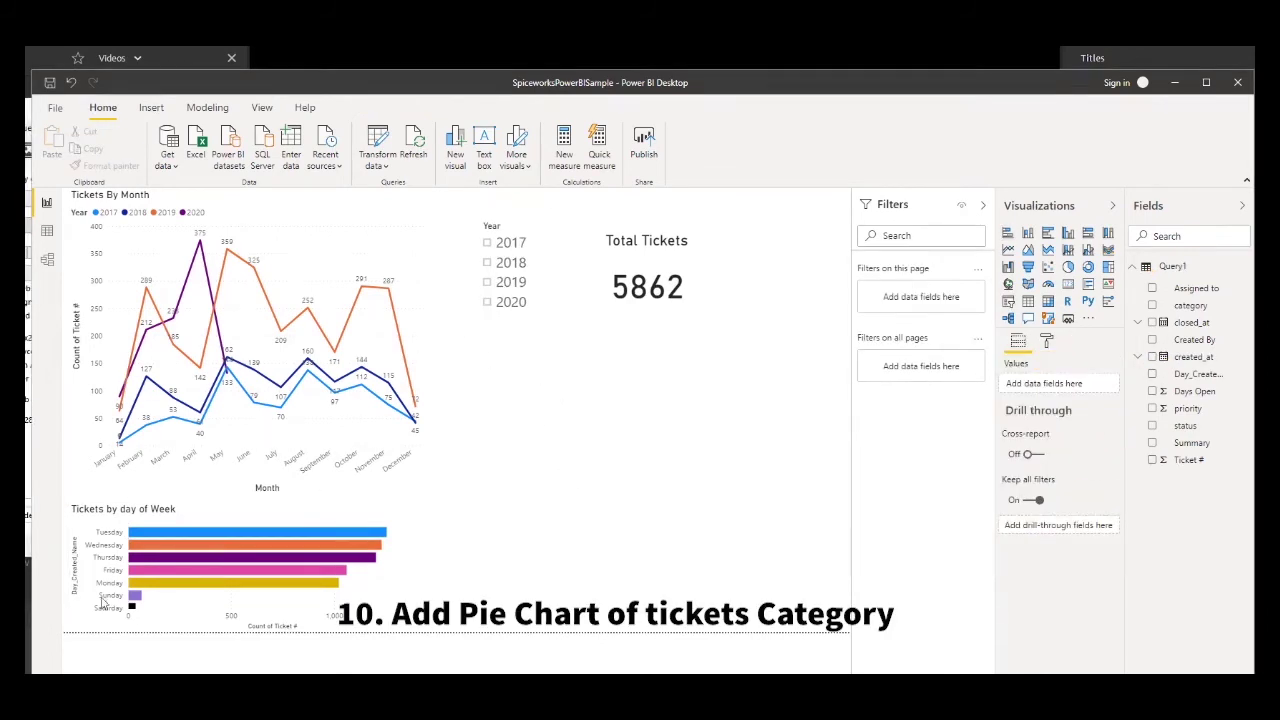
pyautogui.moveTo(198, 586)
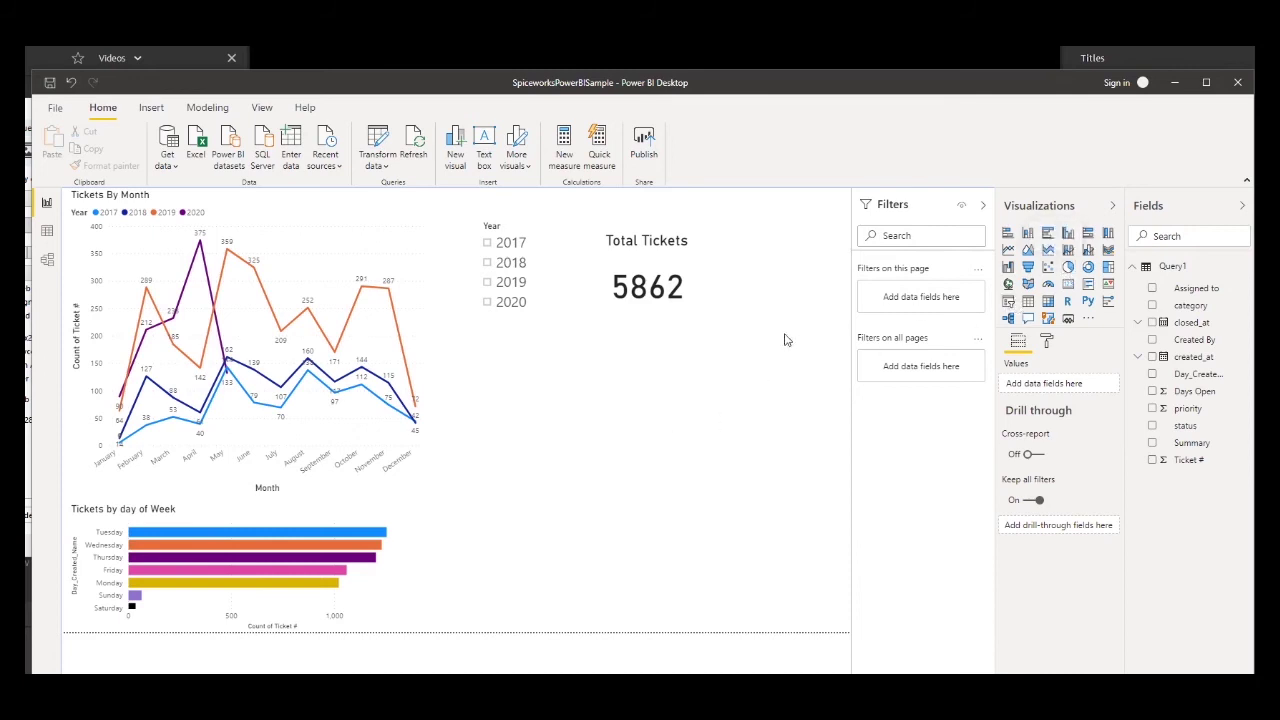
# - Add an enlarged pie chart below Total Tickets showing Count of Ticket # by category
pyautogui.click(1068, 267)
pyautogui.moveTo(507, 445); pyautogui.dragTo(525, 463)
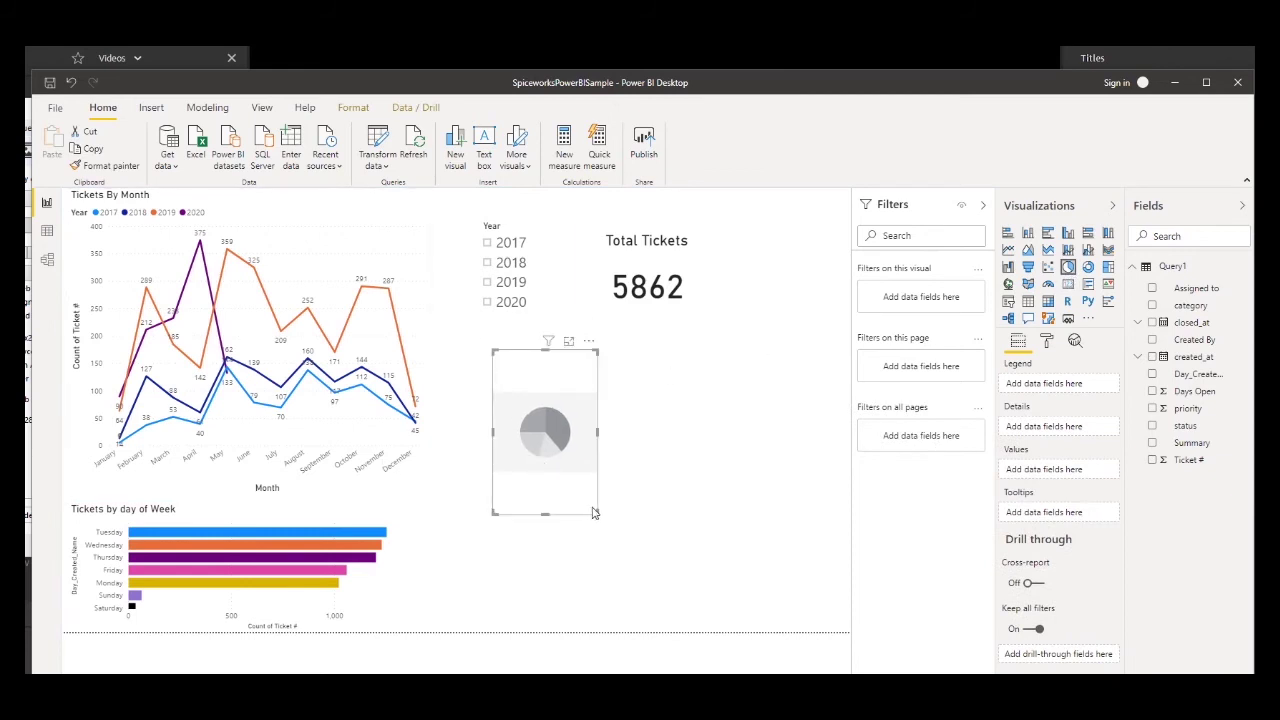
pyautogui.moveTo(599, 512); pyautogui.dragTo(762, 578)
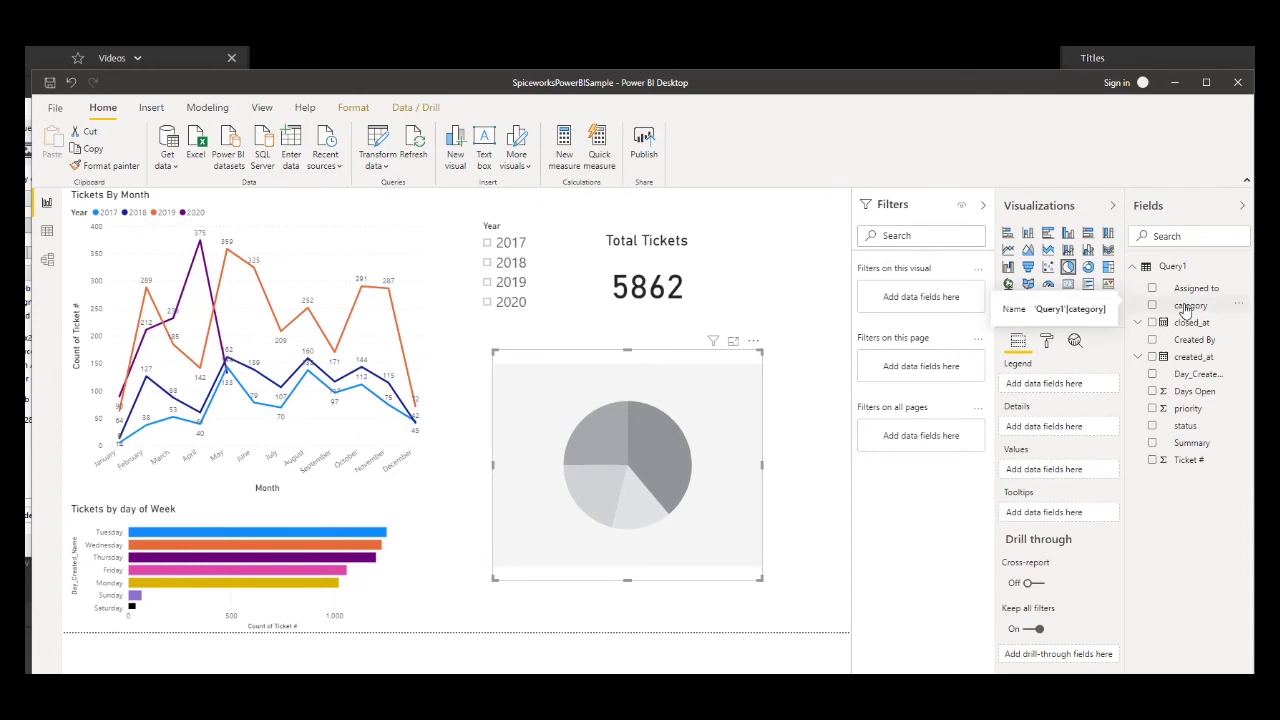
pyautogui.moveTo(1186, 310); pyautogui.dragTo(1048, 390)
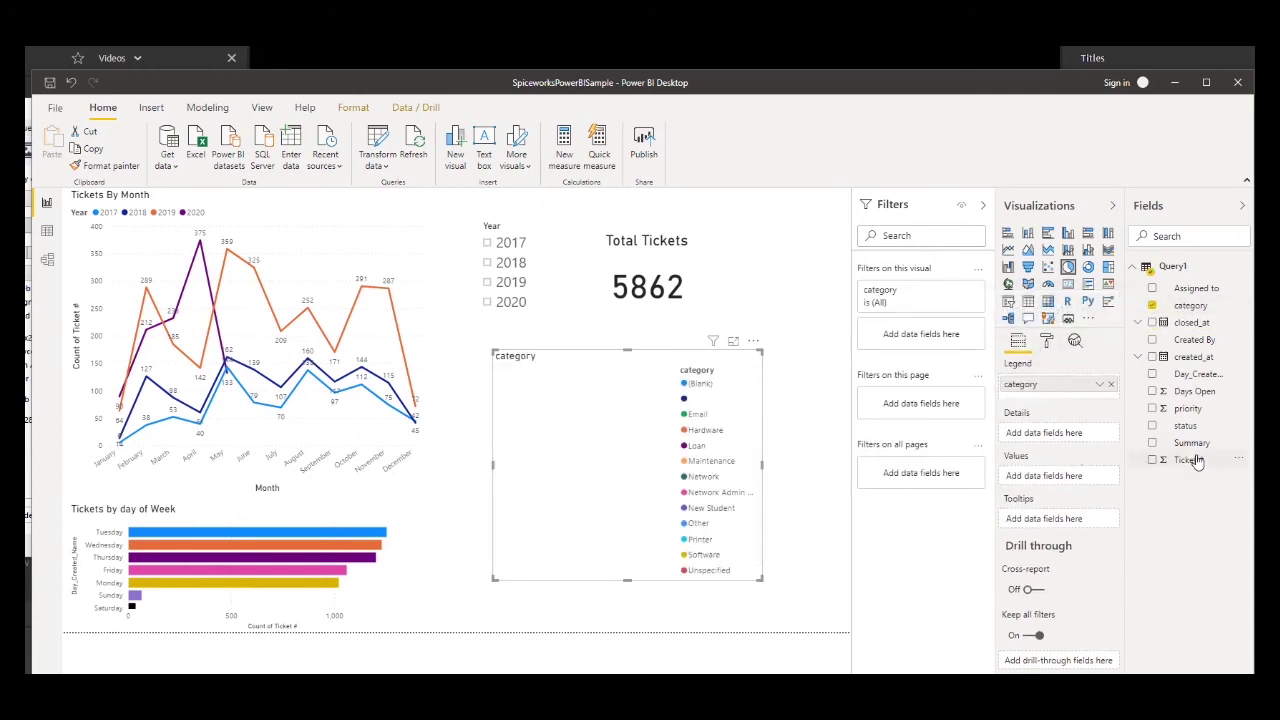
pyautogui.moveTo(1193, 468); pyautogui.dragTo(1076, 481)
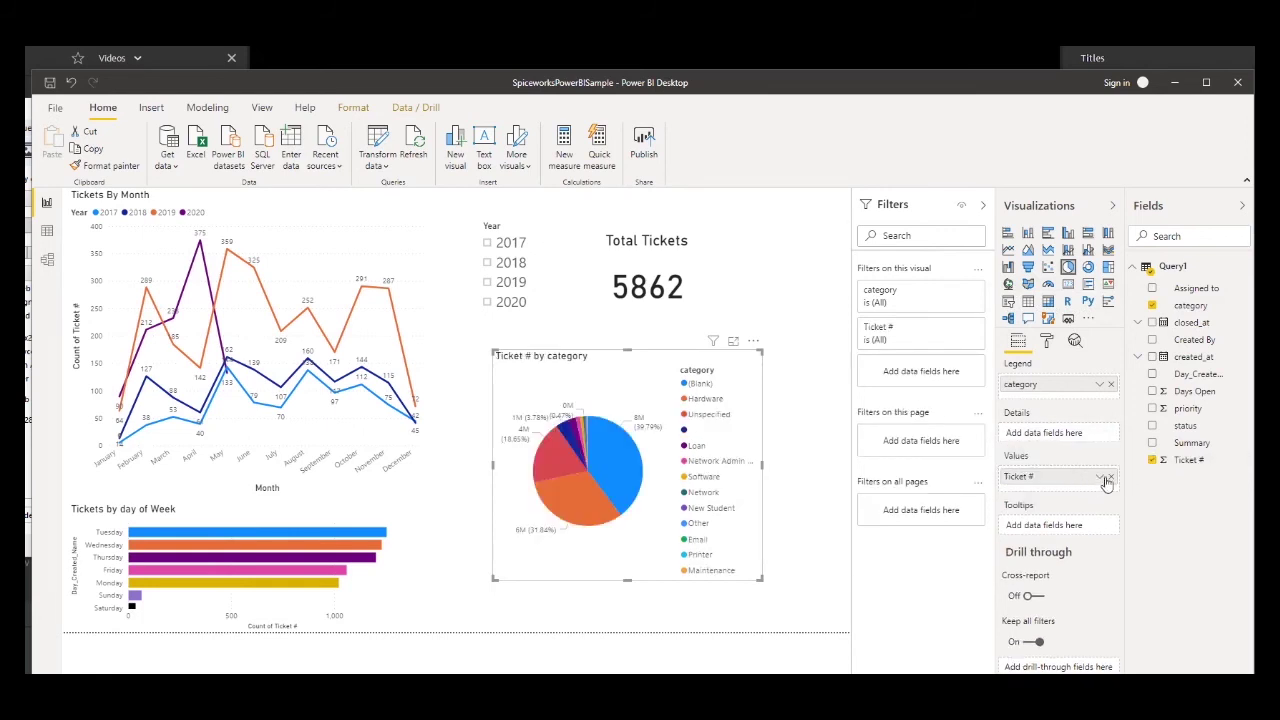
pyautogui.click(1102, 480)
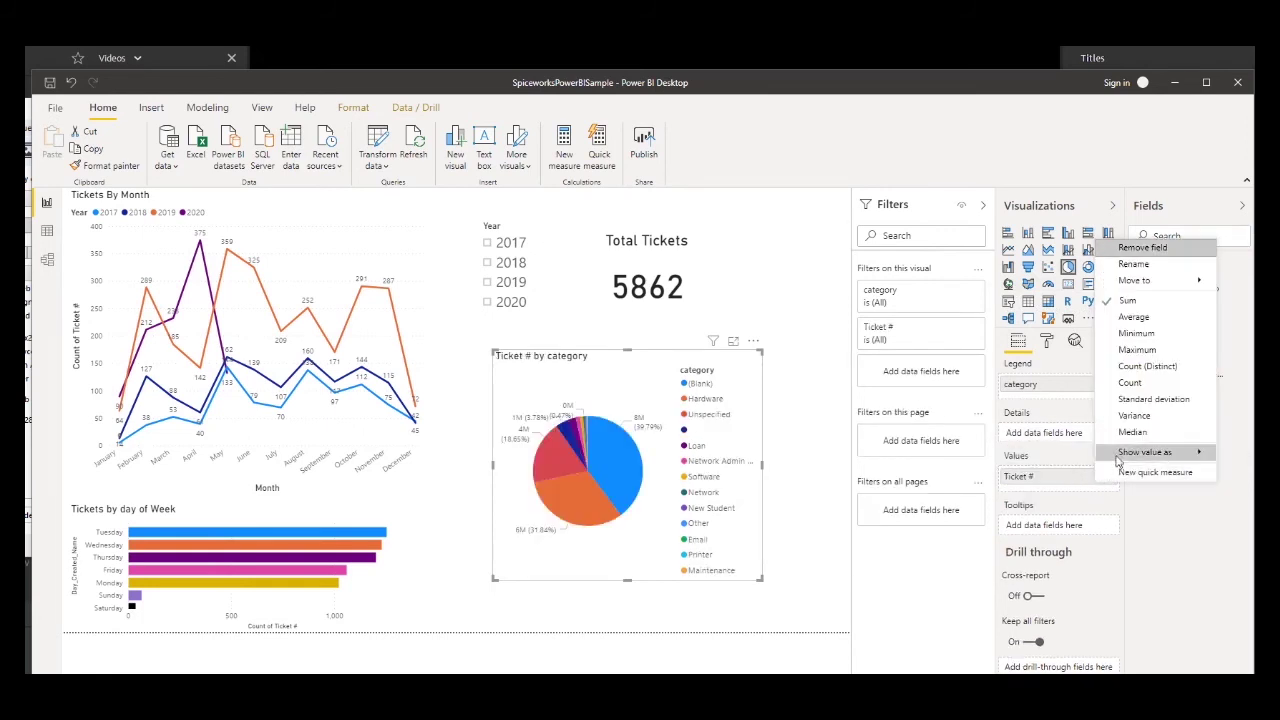
pyautogui.click(1129, 383)
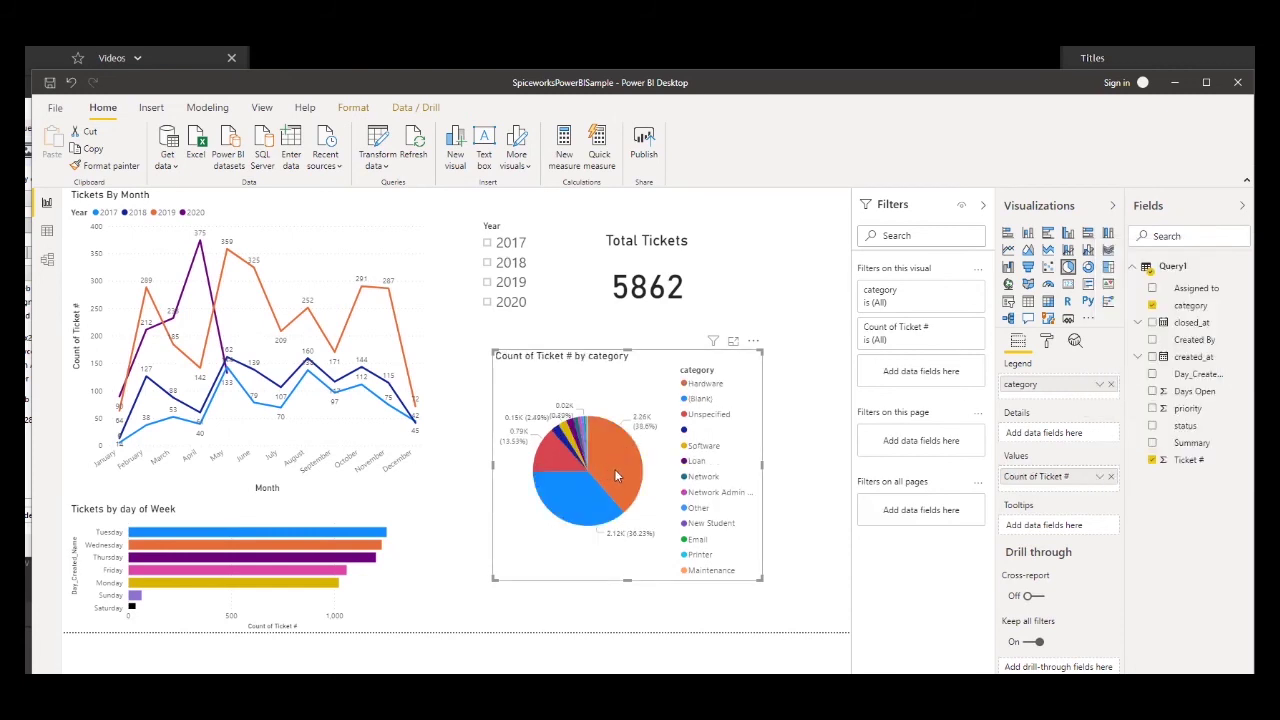
pyautogui.moveTo(617, 476)
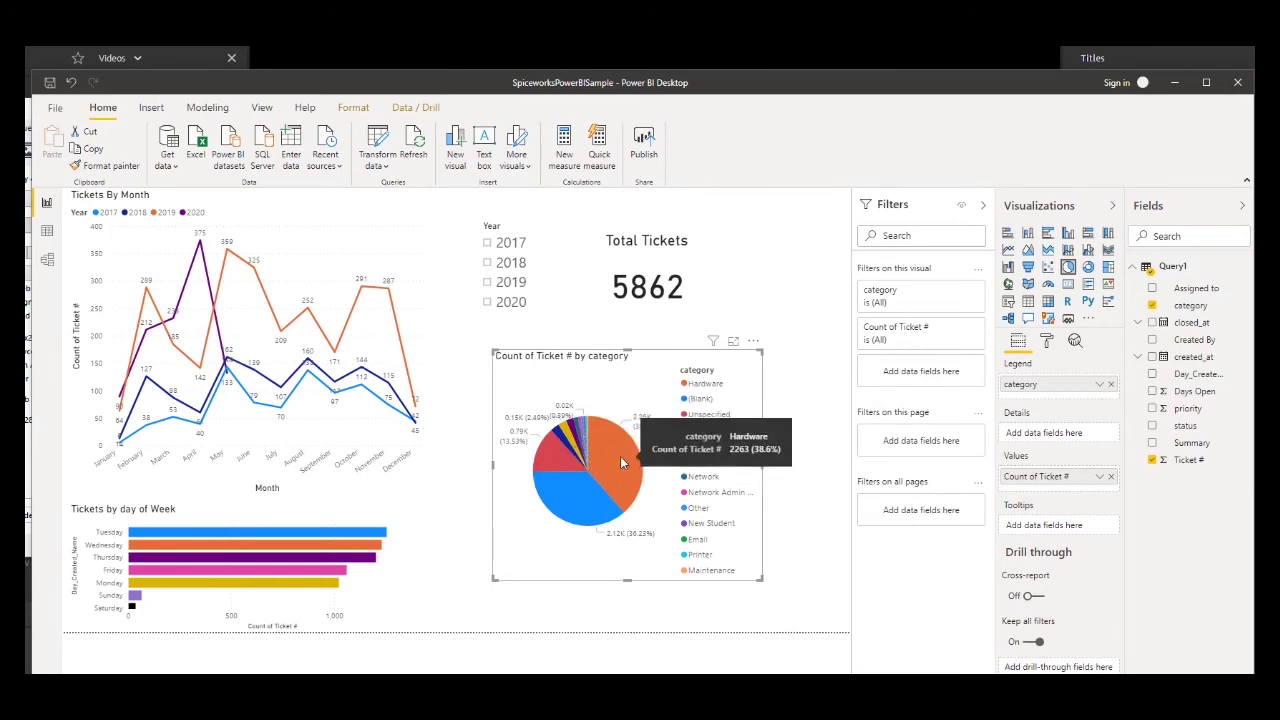
pyautogui.click(593, 502)
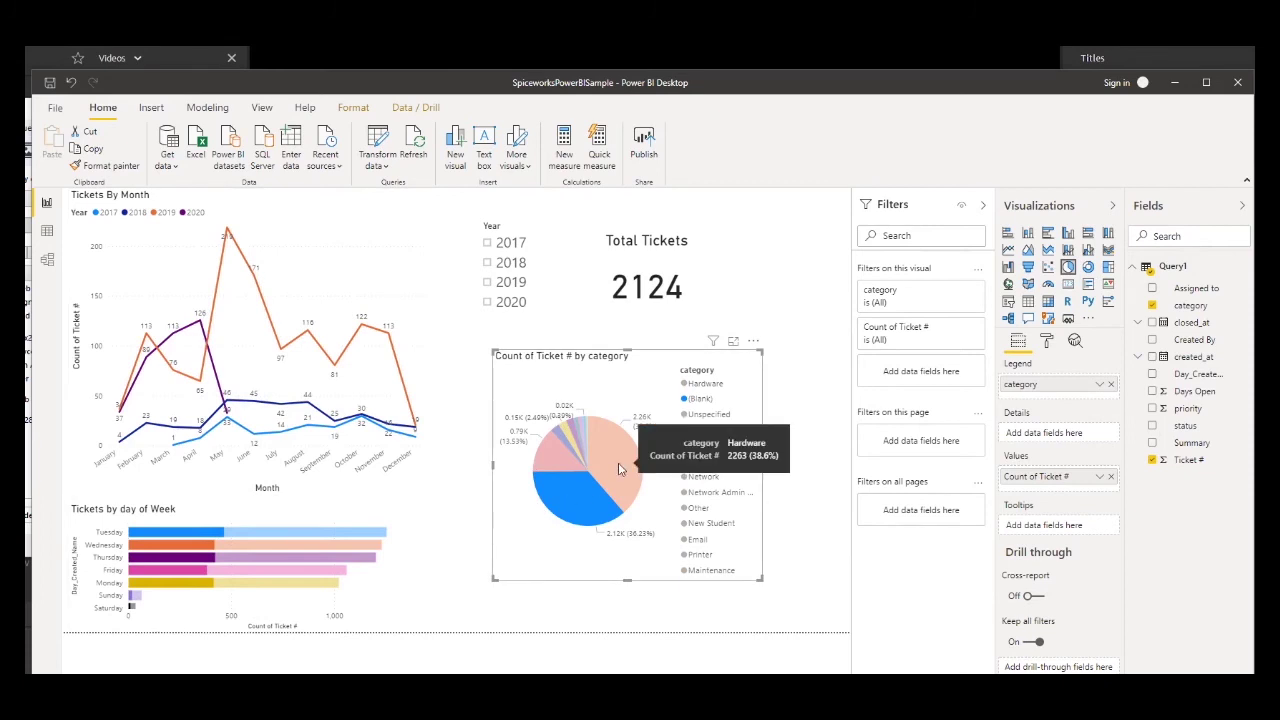
pyautogui.click(618, 464)
pyautogui.click(544, 458)
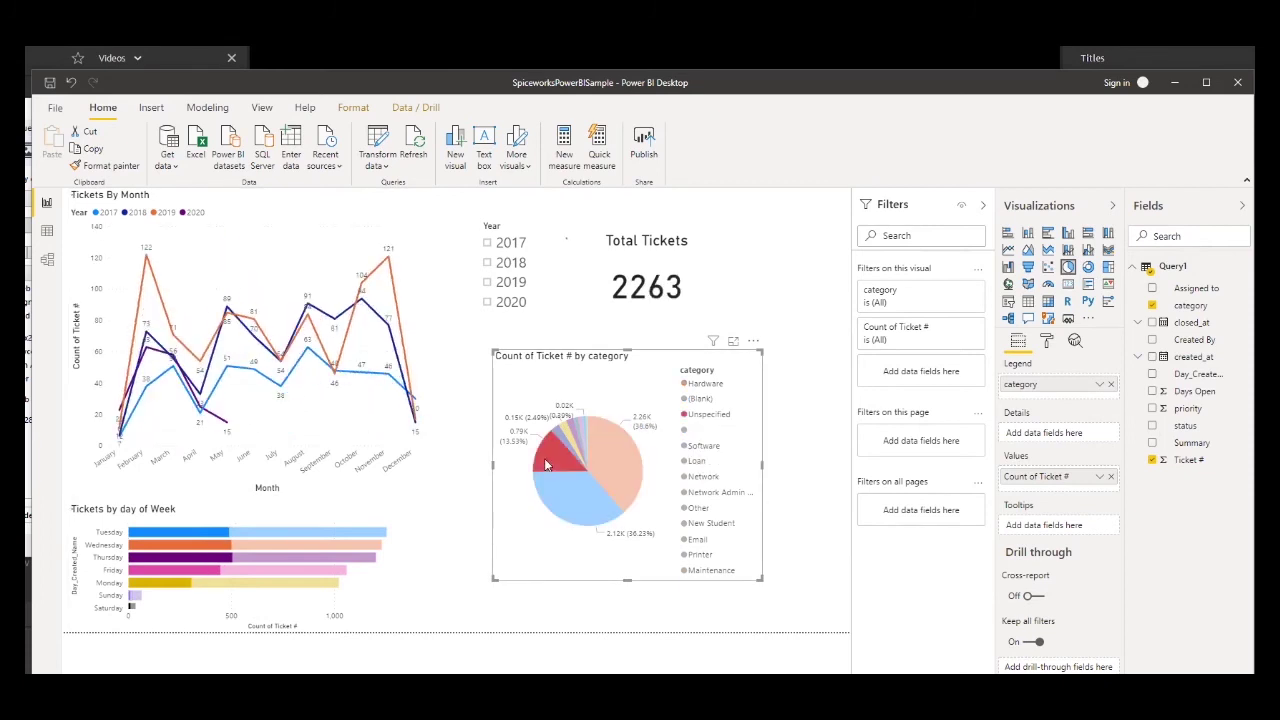
pyautogui.click(544, 458)
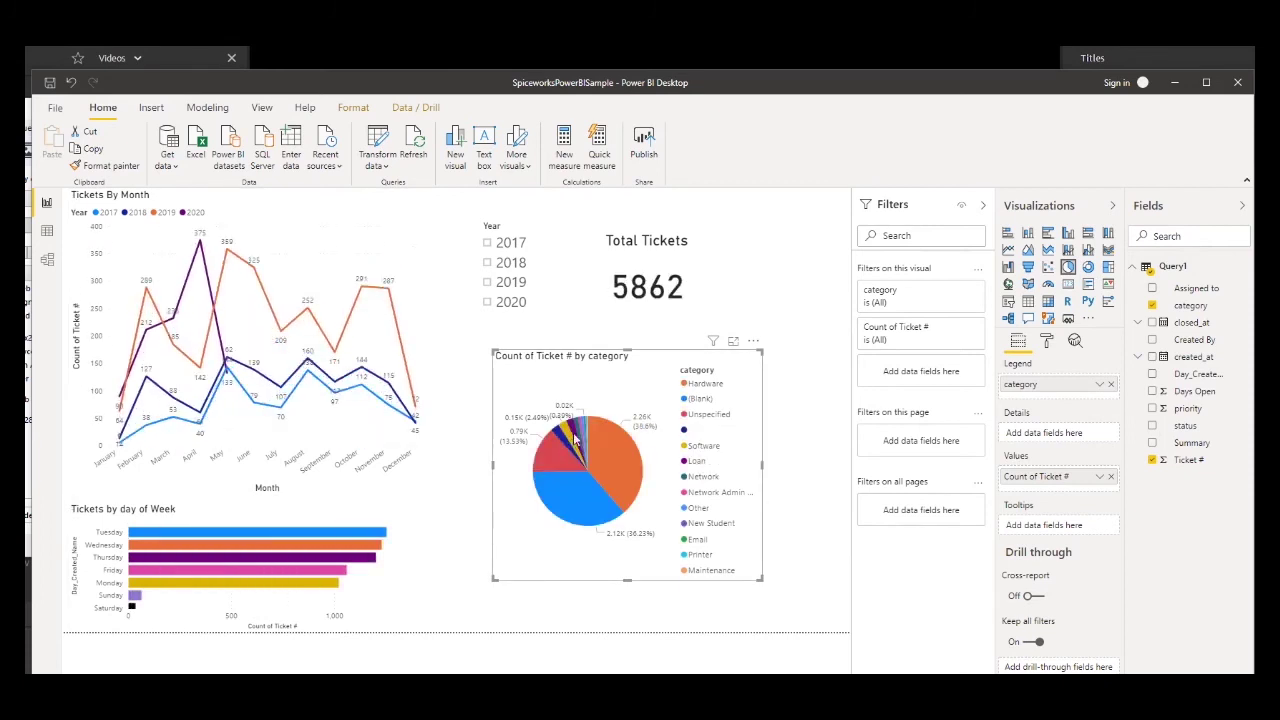
pyautogui.click(575, 440)
pyautogui.click(583, 431)
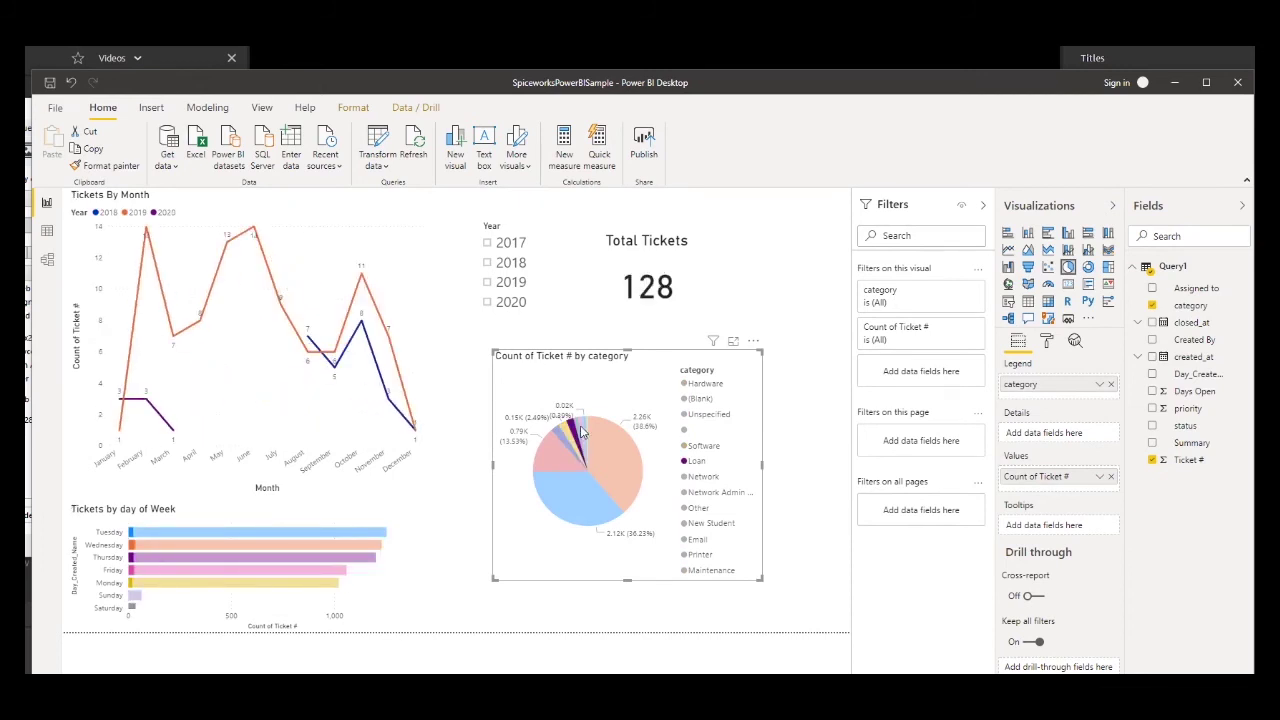
pyautogui.click(591, 439)
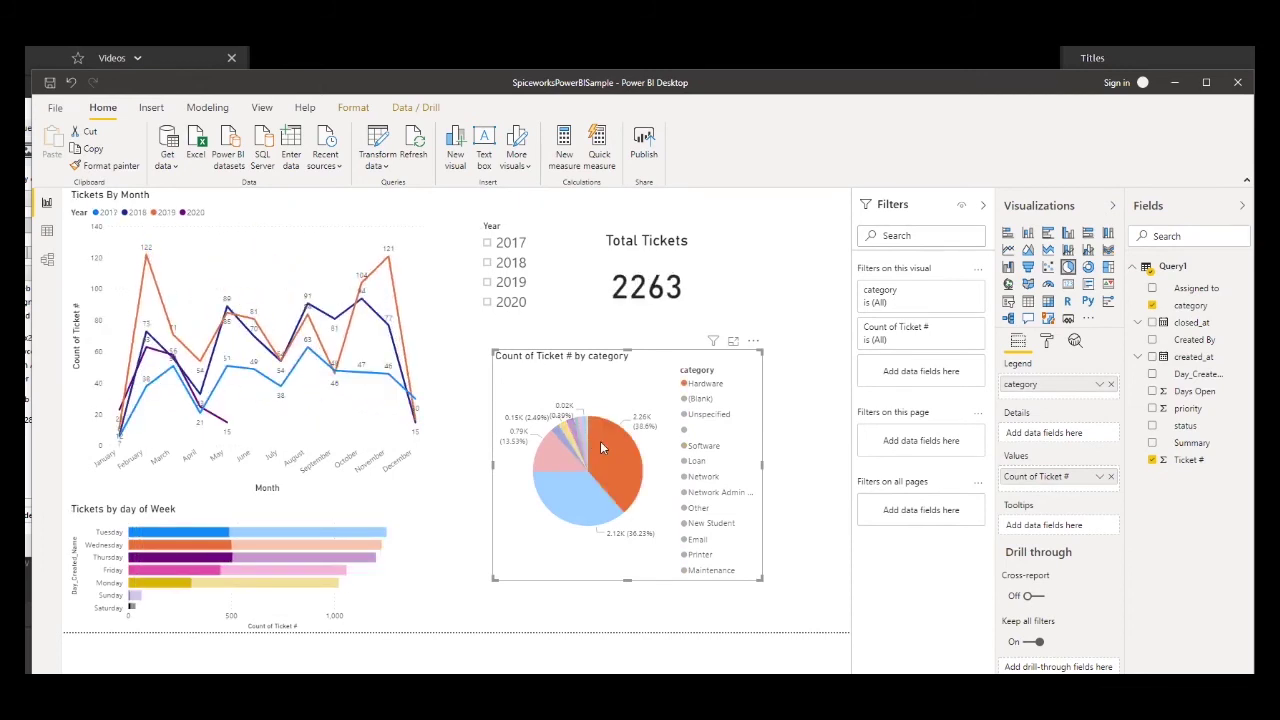
pyautogui.click(600, 441)
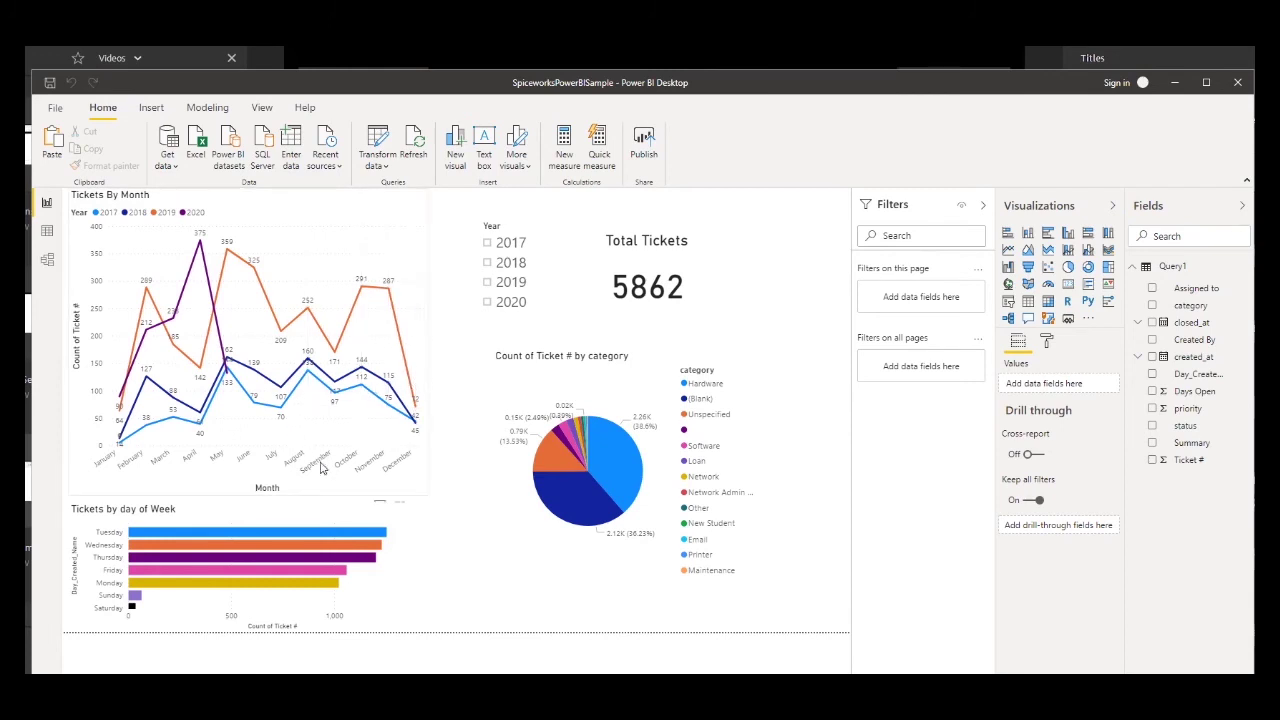
# - Shorten and lower the Tickets By Month chart, and make Tickets by day of Week taller
pyautogui.click(254, 490)
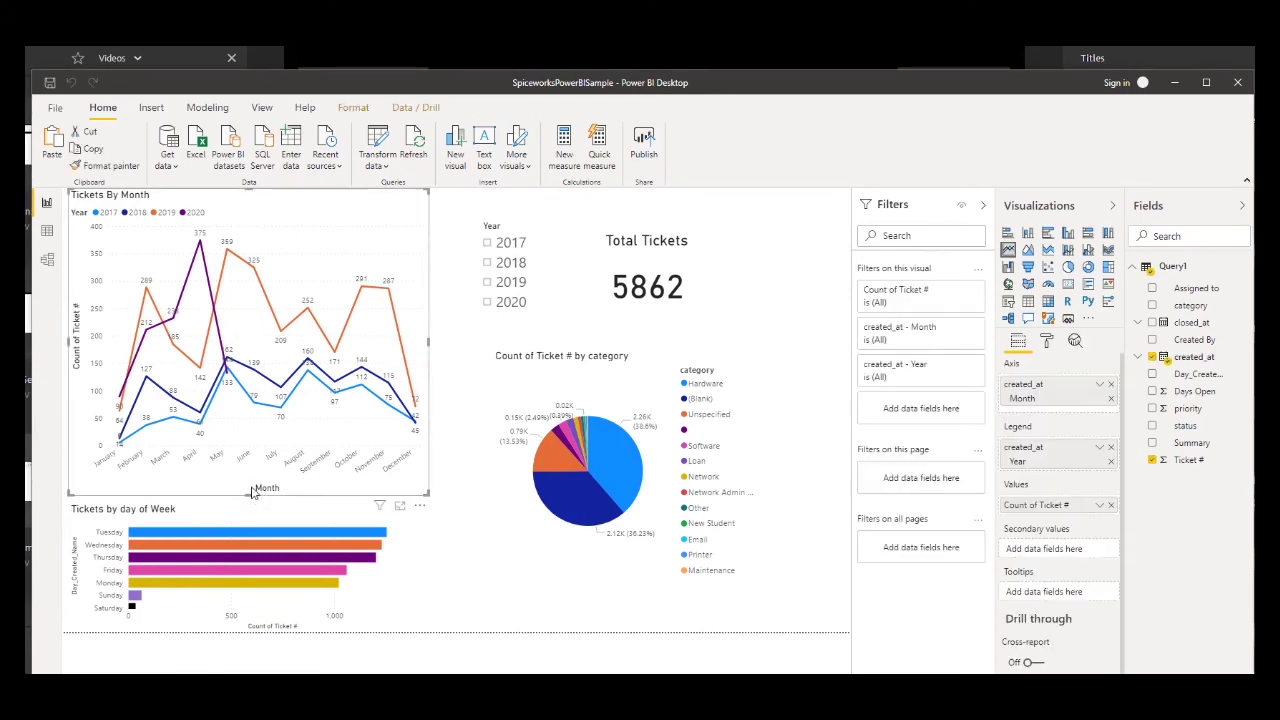
pyautogui.moveTo(254, 490); pyautogui.dragTo(240, 404)
pyautogui.moveTo(263, 203); pyautogui.dragTo(263, 223)
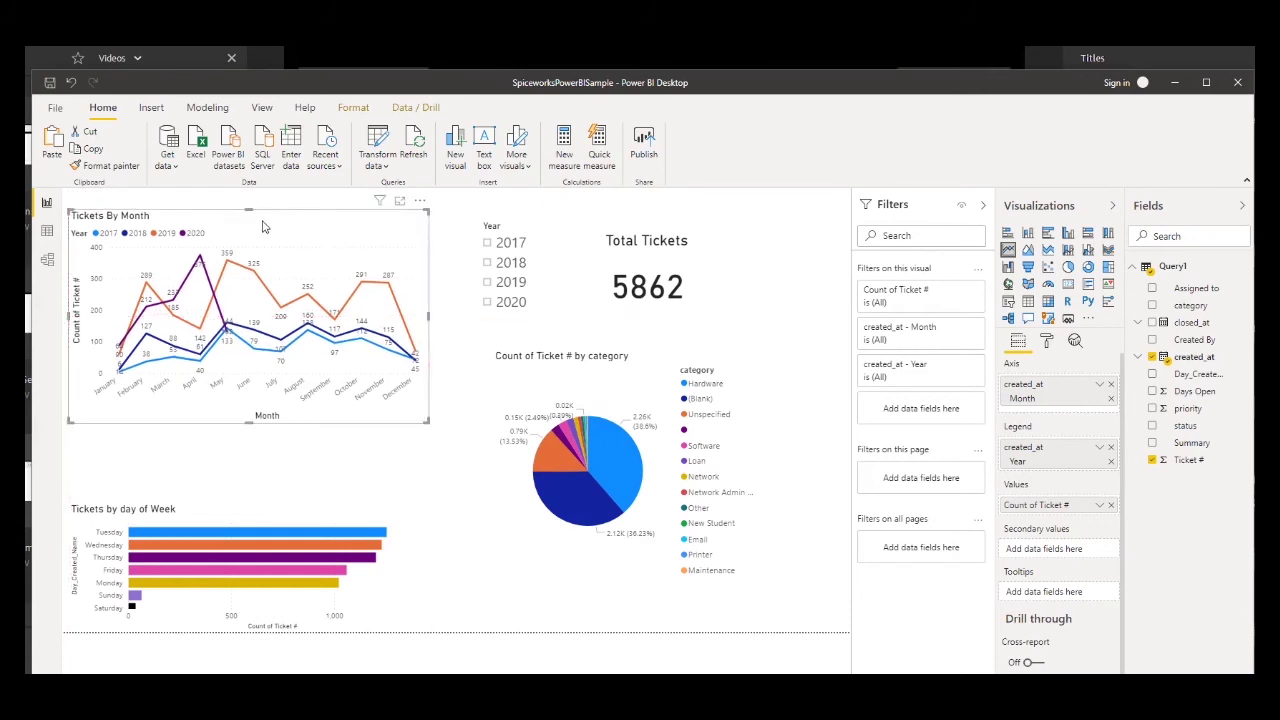
pyautogui.click(248, 504)
pyautogui.moveTo(248, 504); pyautogui.dragTo(246, 448)
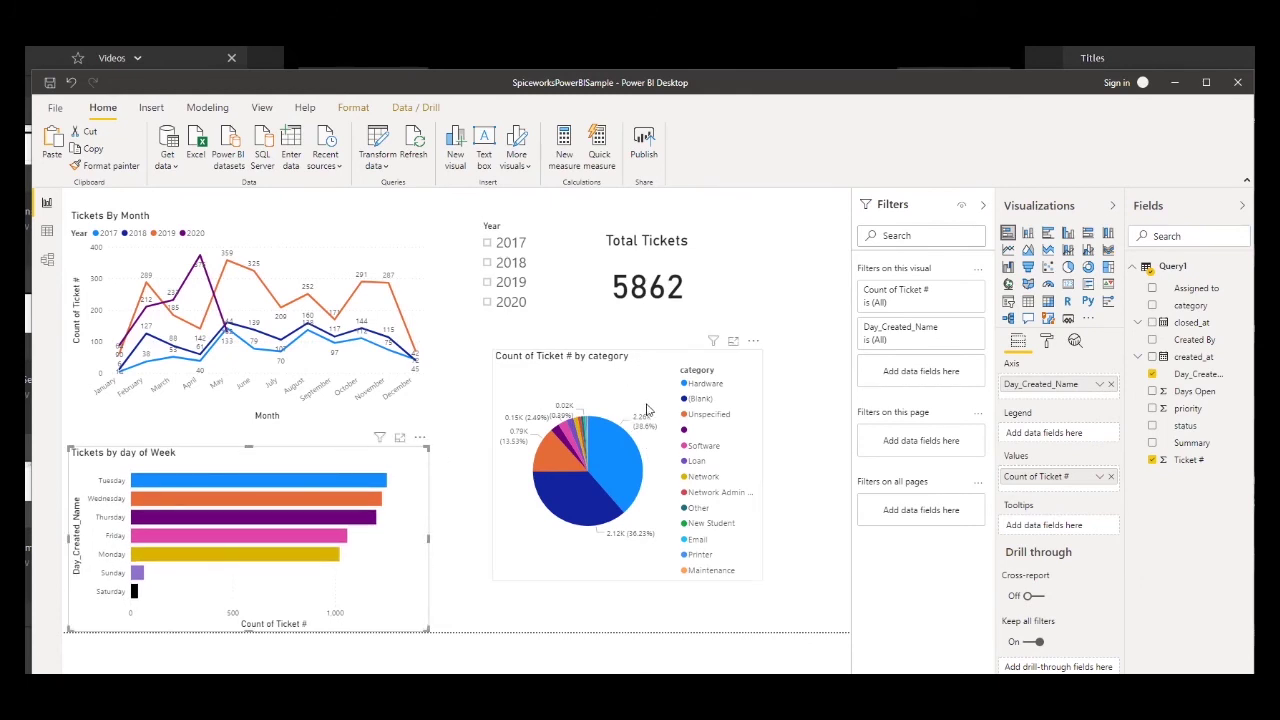
# - Lower and shrink the pie chart, and shift the Year slicer and Total Tickets card right
pyautogui.moveTo(646, 358); pyautogui.dragTo(651, 408)
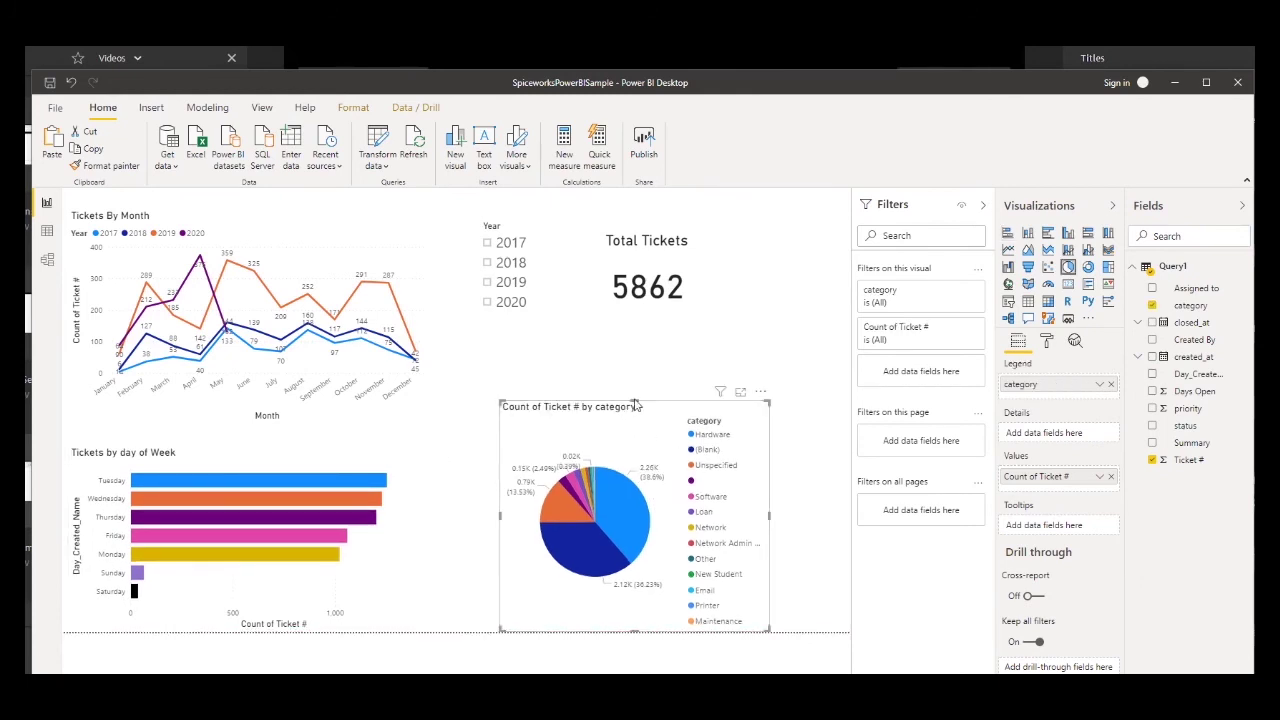
pyautogui.moveTo(634, 411); pyautogui.dragTo(633, 442)
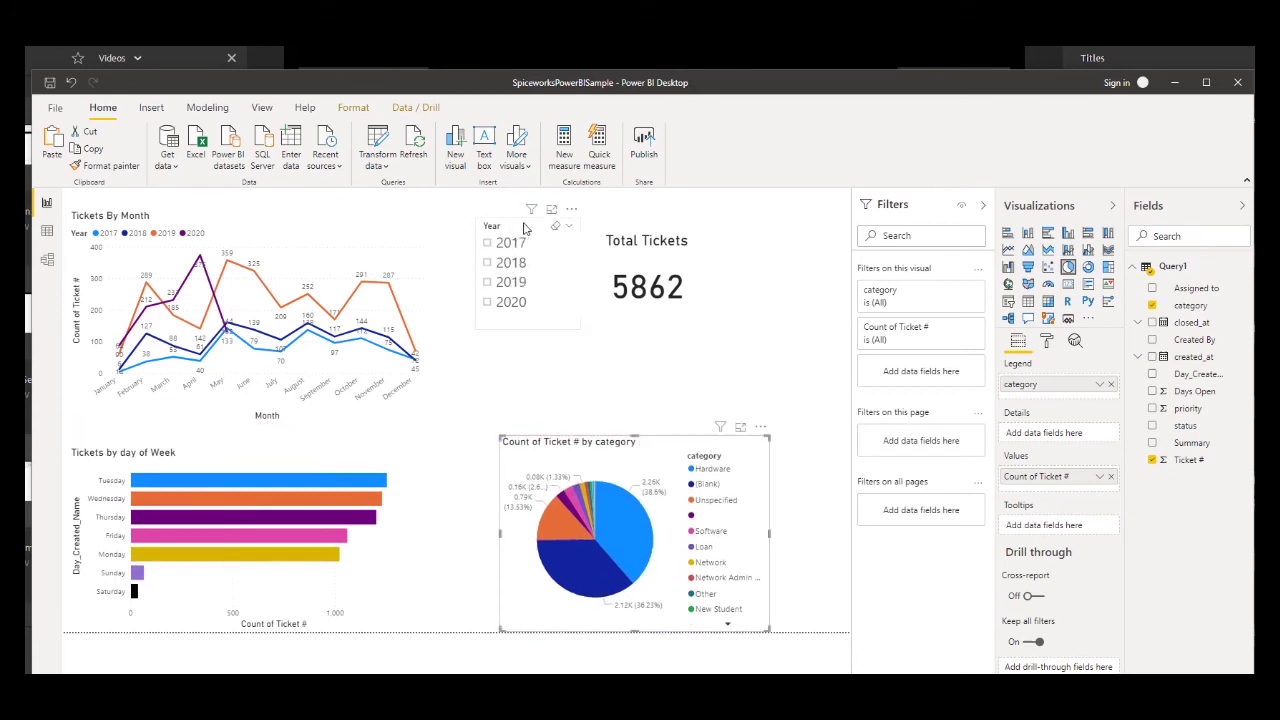
pyautogui.moveTo(517, 229); pyautogui.dragTo(530, 228)
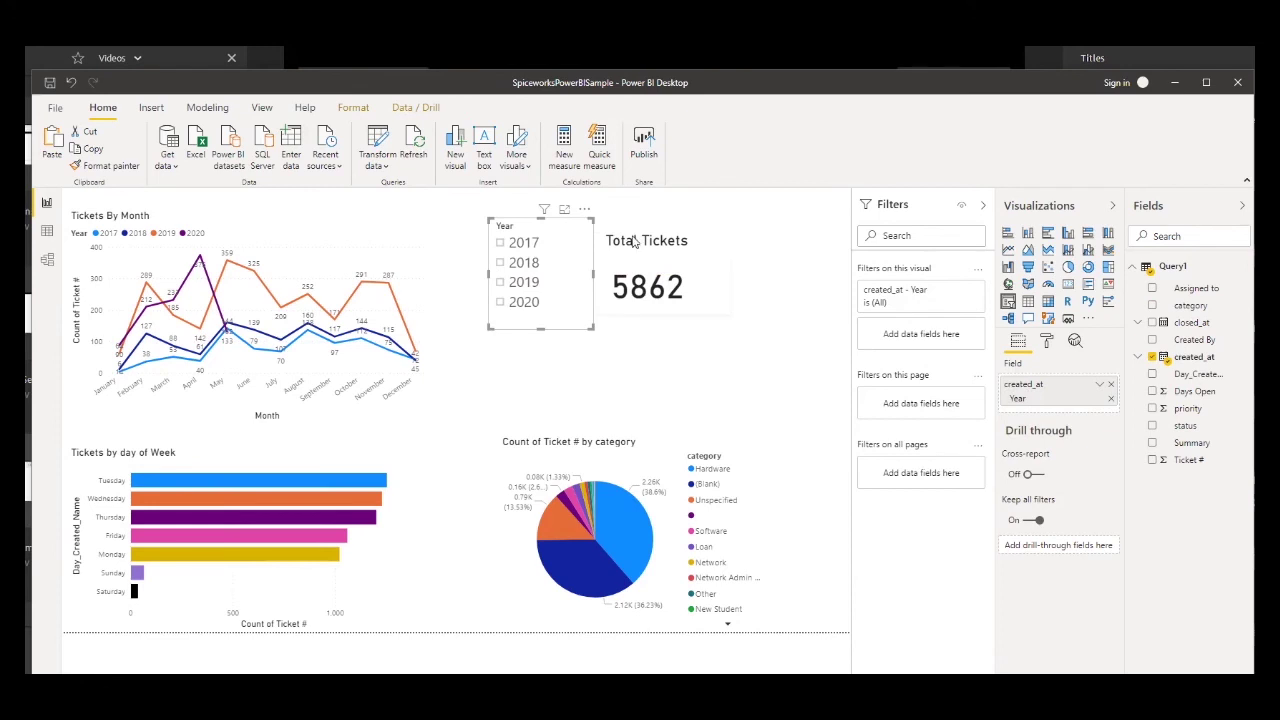
pyautogui.moveTo(633, 241); pyautogui.dragTo(694, 241)
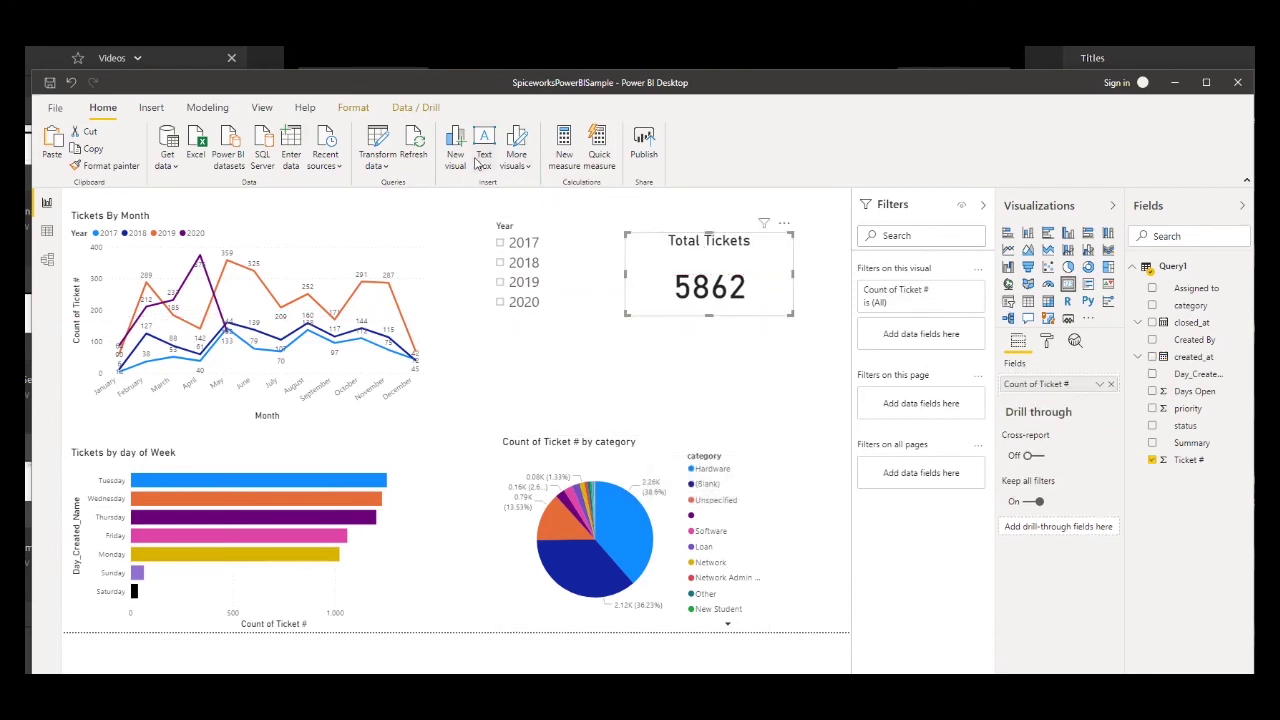
# - Insert a line shape at the page centre and stretch it down to the bottom
pyautogui.click(151, 107)
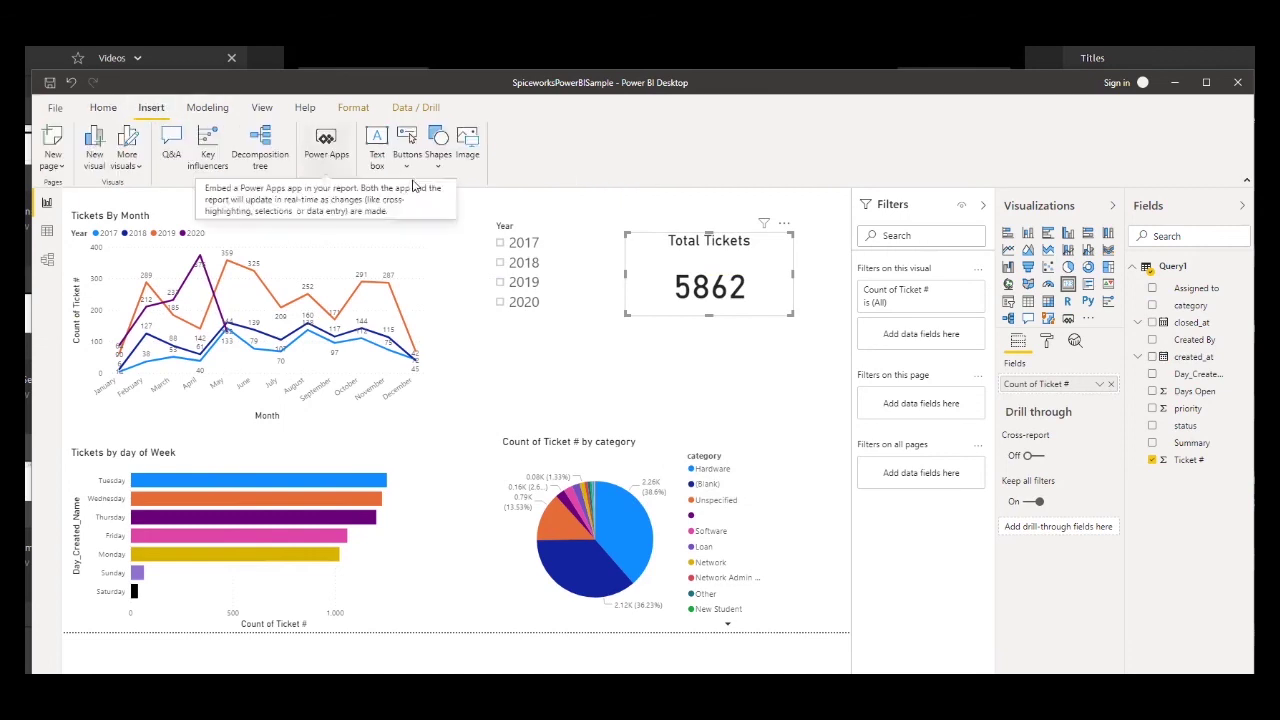
pyautogui.click(438, 160)
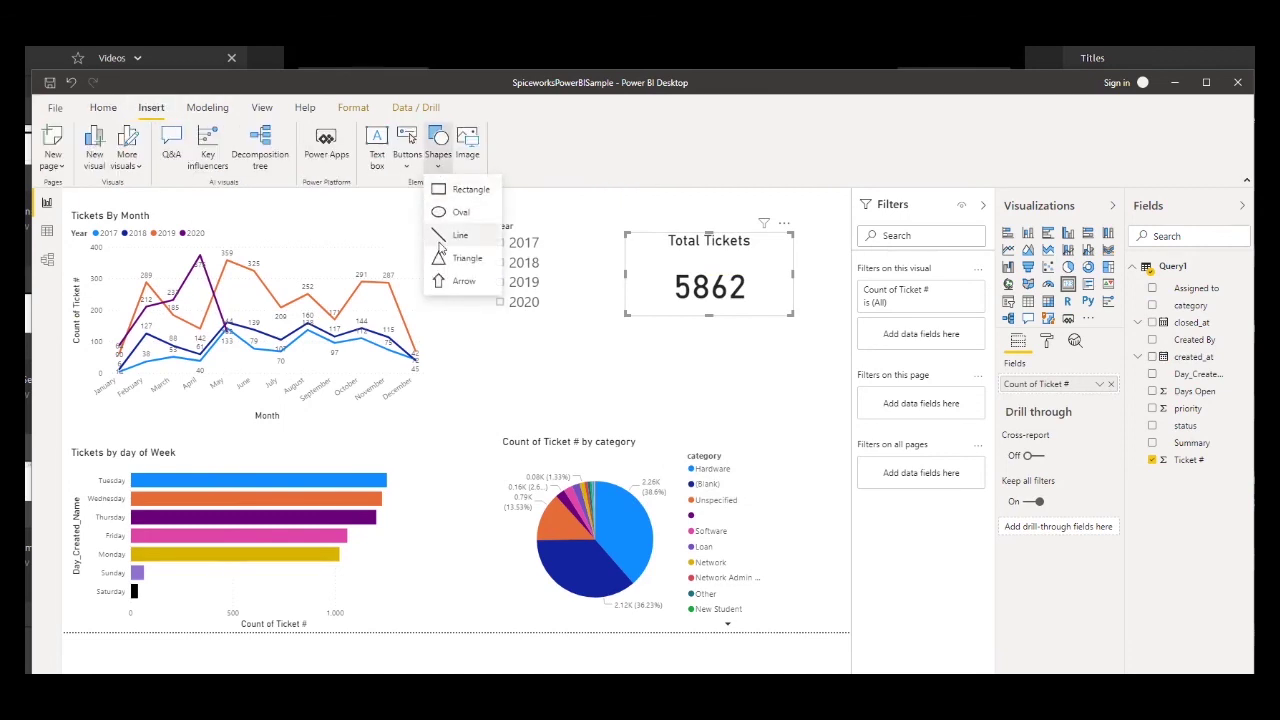
pyautogui.click(440, 244)
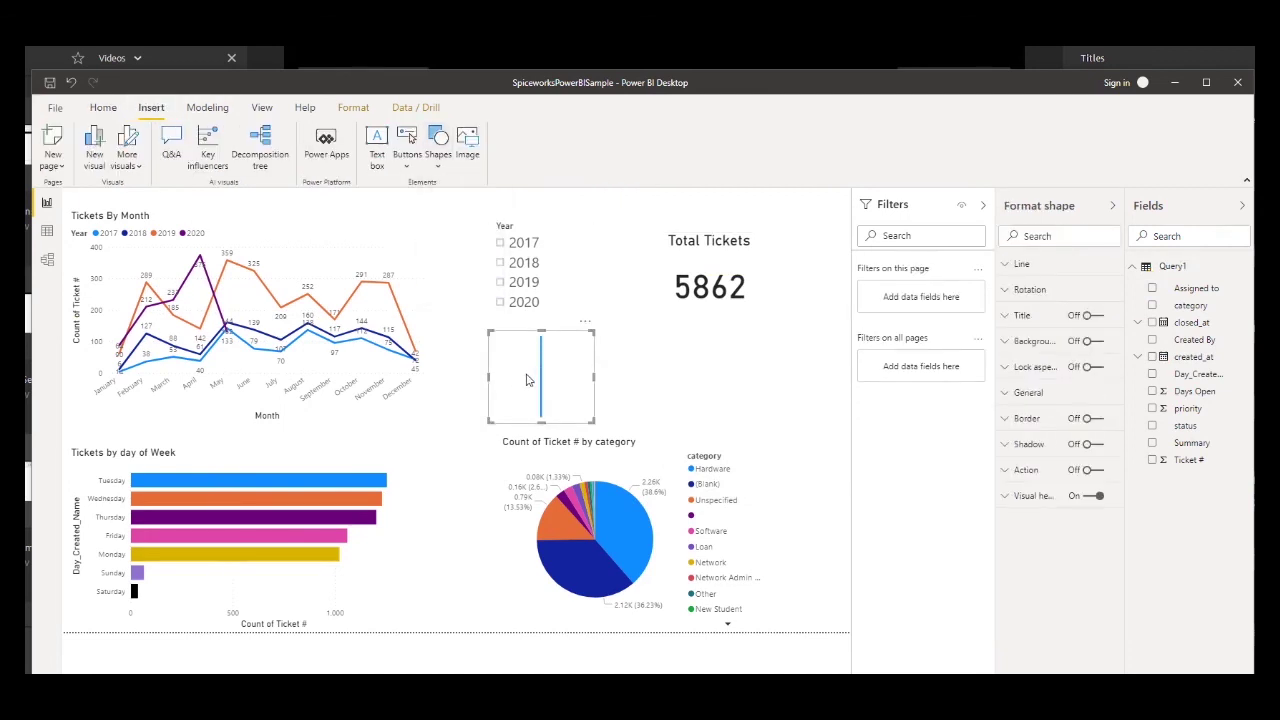
pyautogui.moveTo(529, 380); pyautogui.dragTo(459, 198)
pyautogui.moveTo(468, 427); pyautogui.dragTo(463, 622)
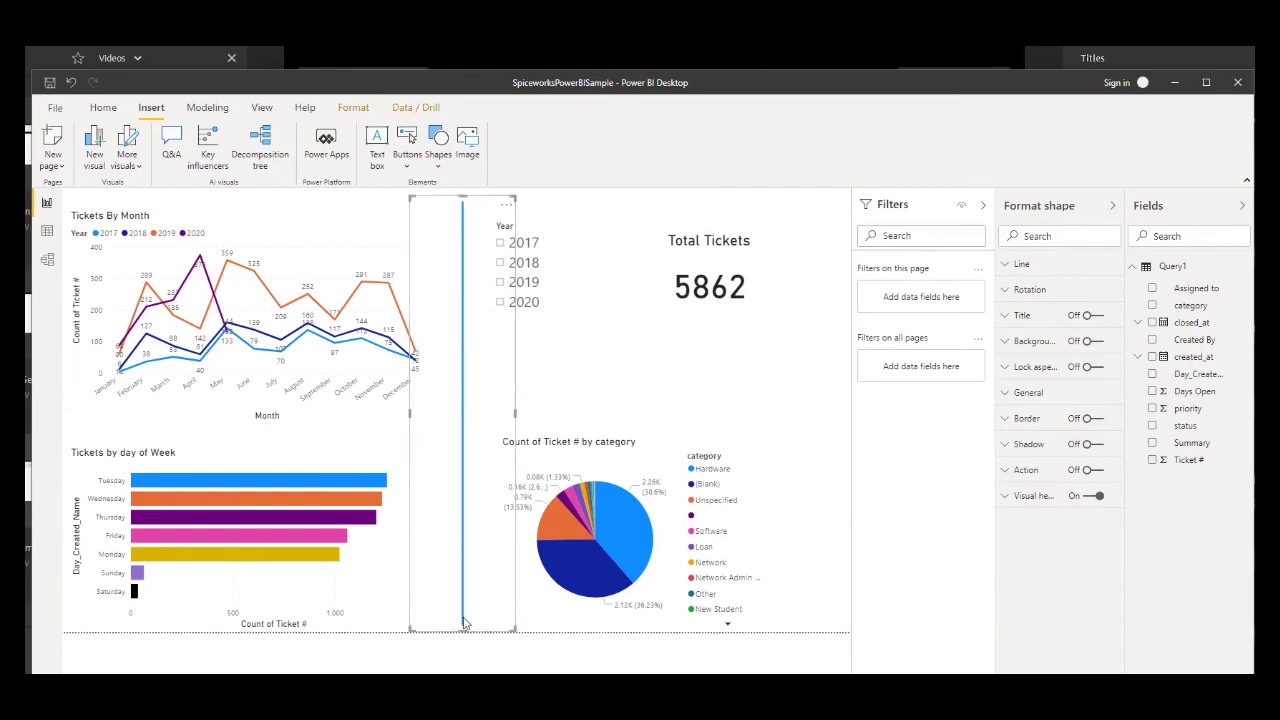
# - Set the vertical line's colour to black
pyautogui.click(1019, 266)
pyautogui.click(1020, 309)
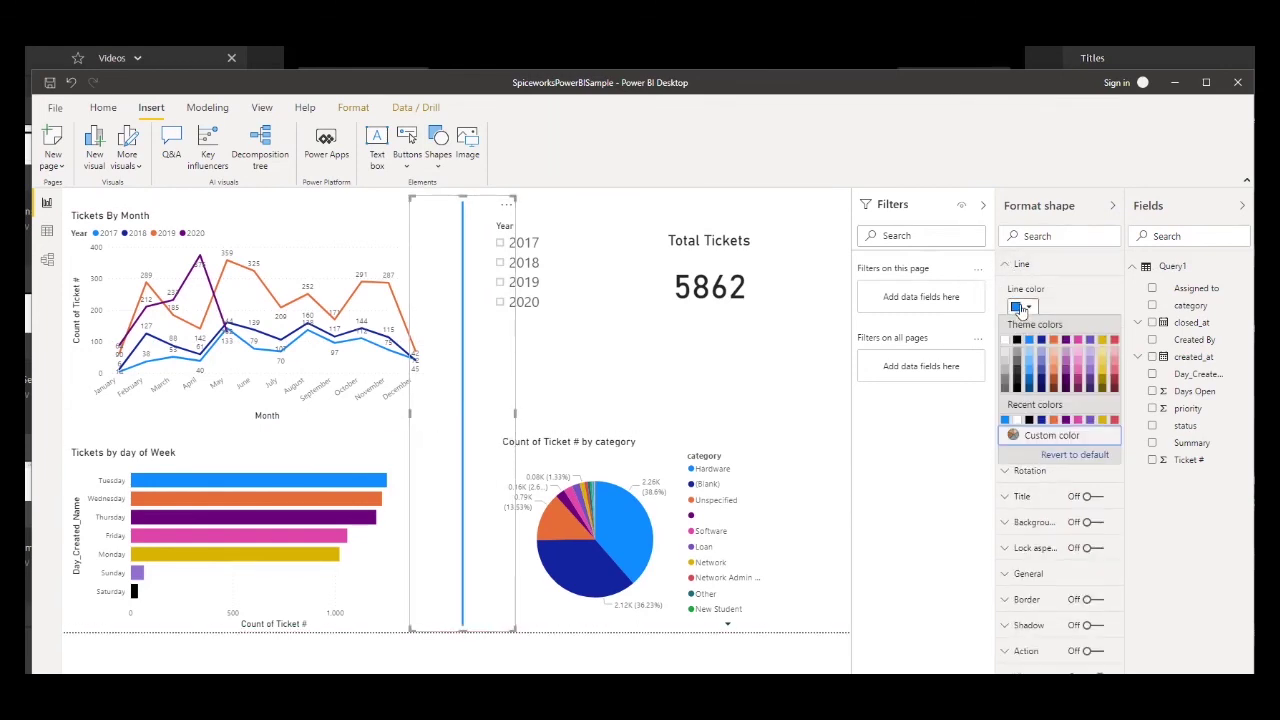
pyautogui.click(1017, 346)
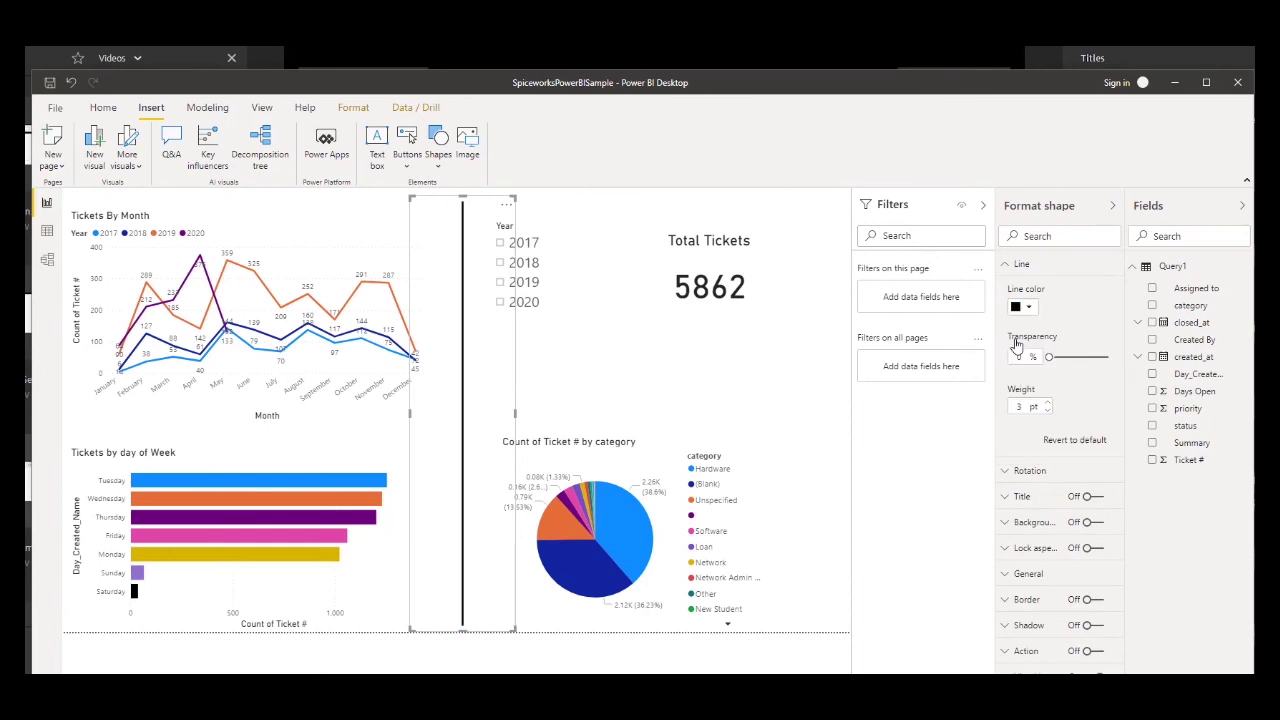
pyautogui.click(797, 376)
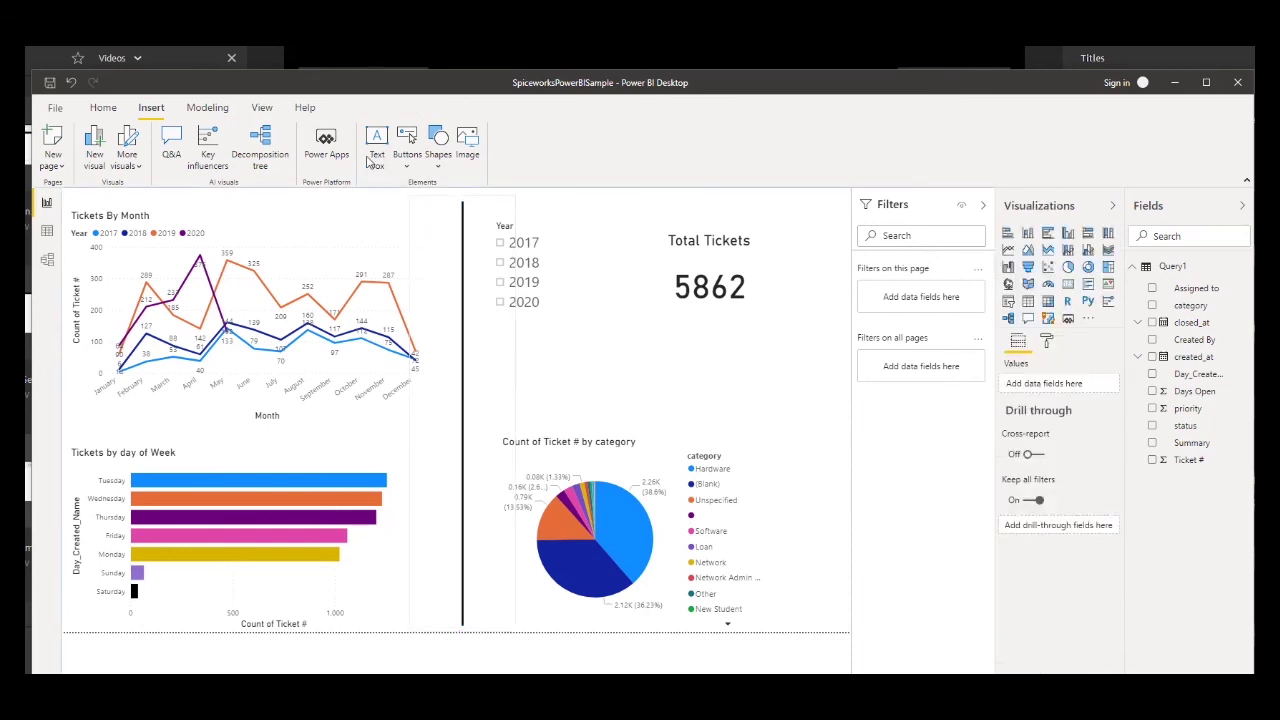
# - Insert a second black line rotated 90 and stretch it across the page middle to the left edge
pyautogui.click(441, 168)
pyautogui.click(450, 241)
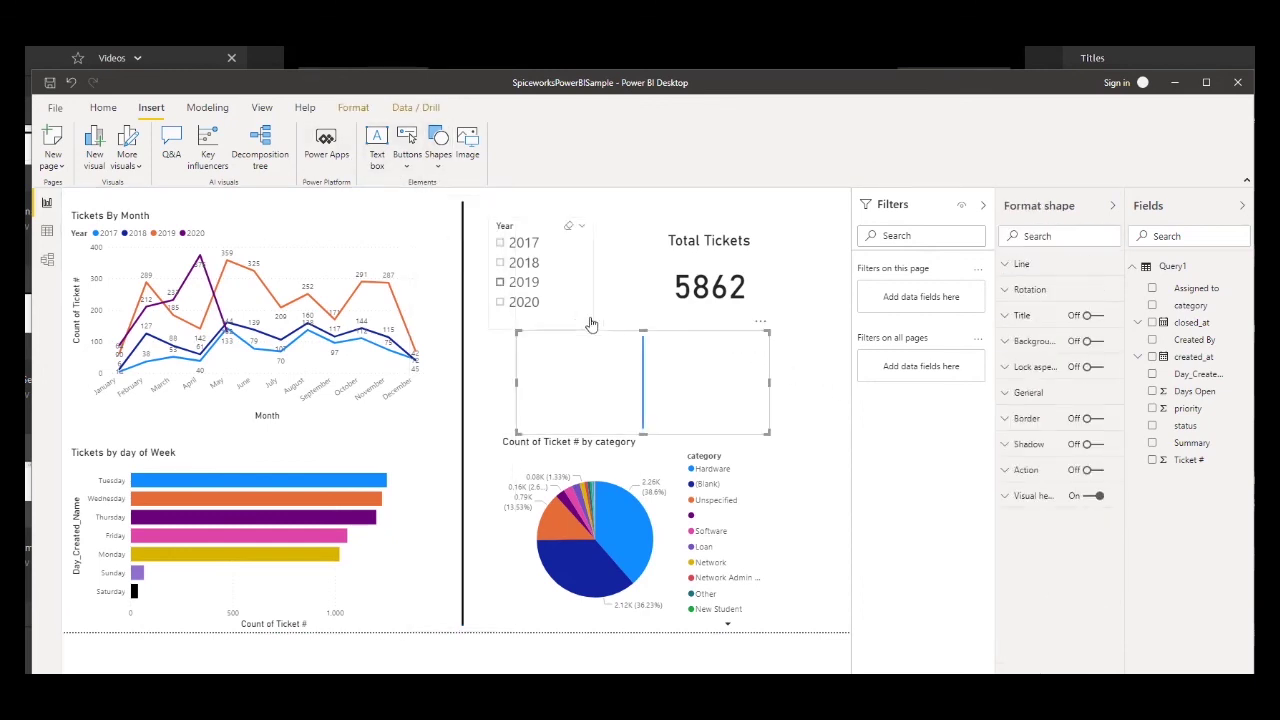
pyautogui.click(1006, 290)
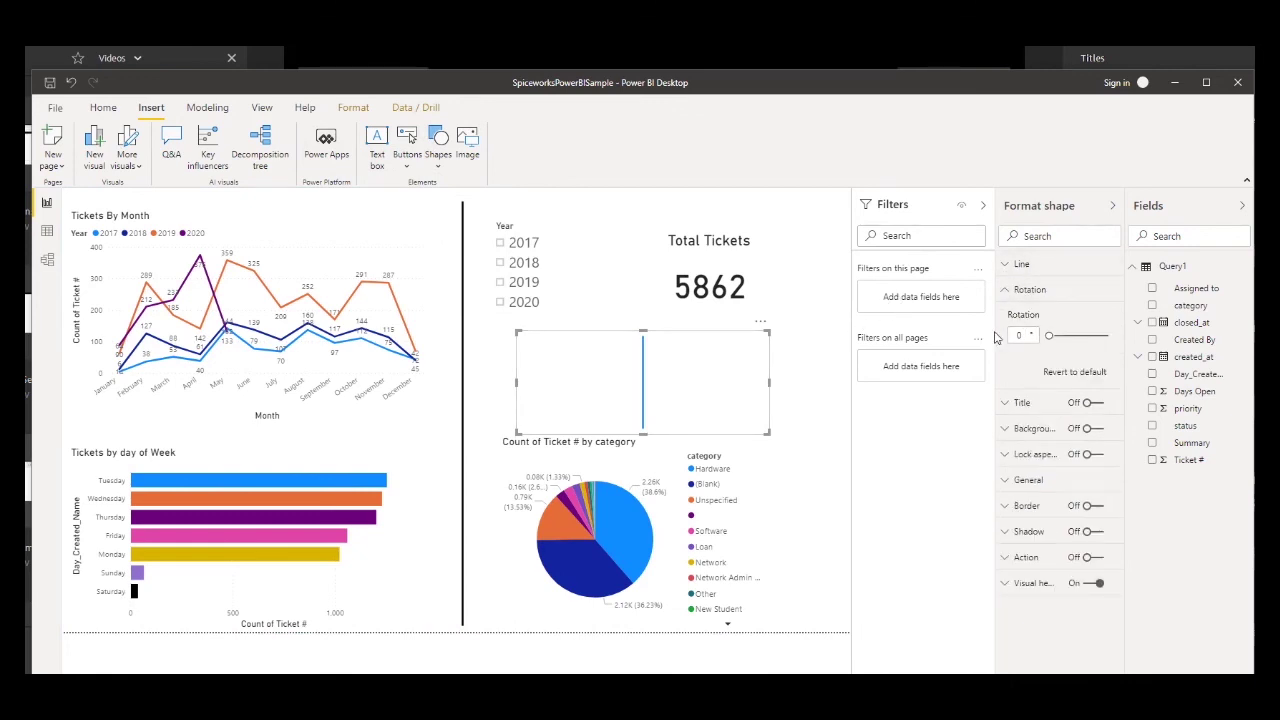
pyautogui.write('90')
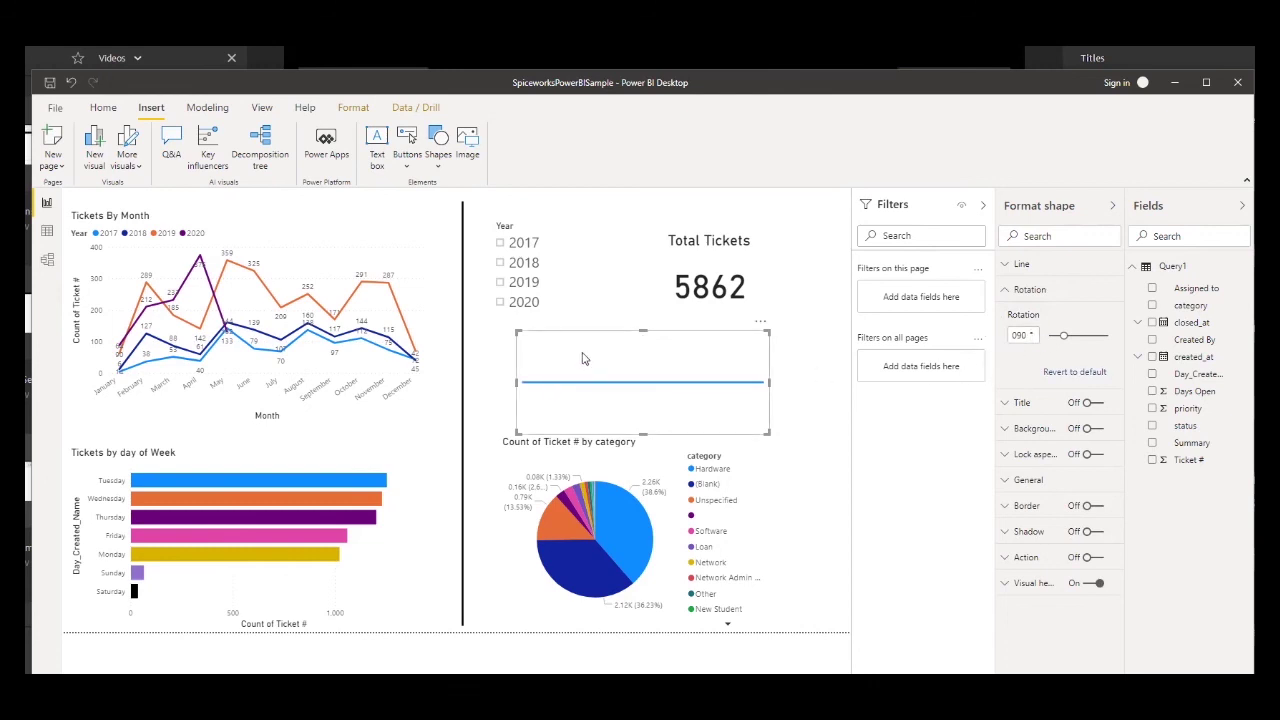
pyautogui.click(1052, 268)
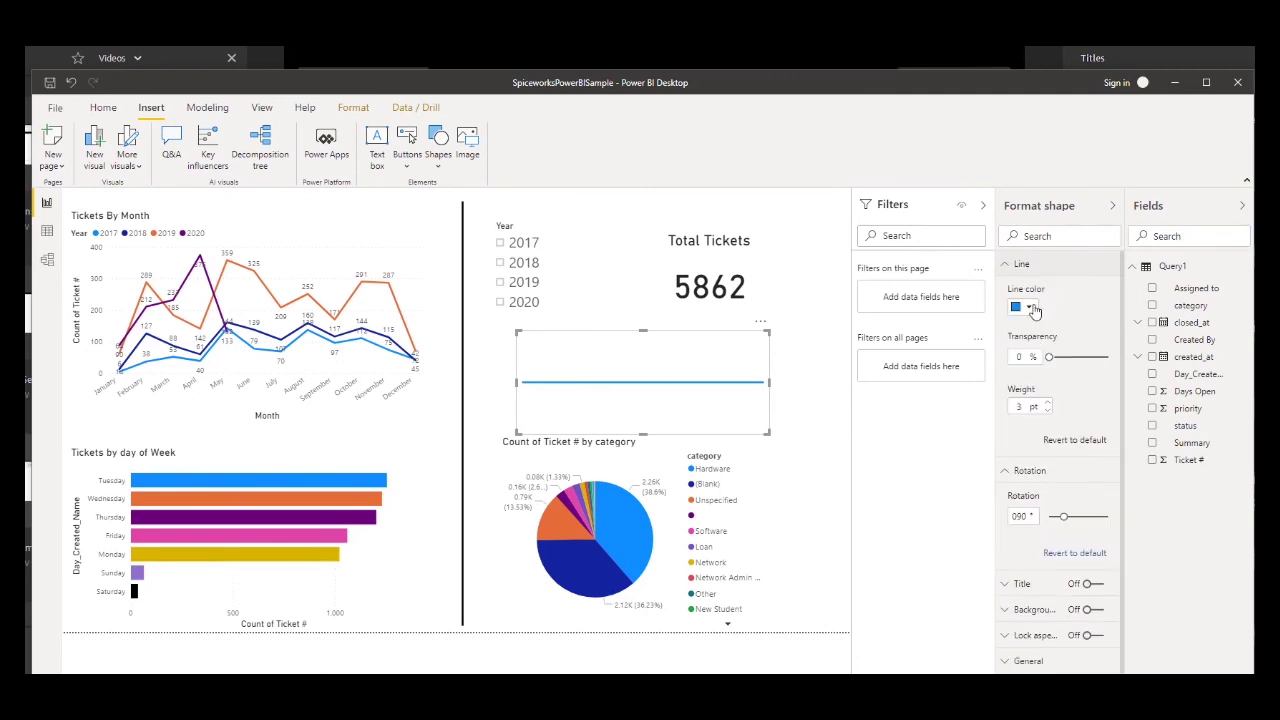
pyautogui.click(1030, 309)
pyautogui.click(1016, 340)
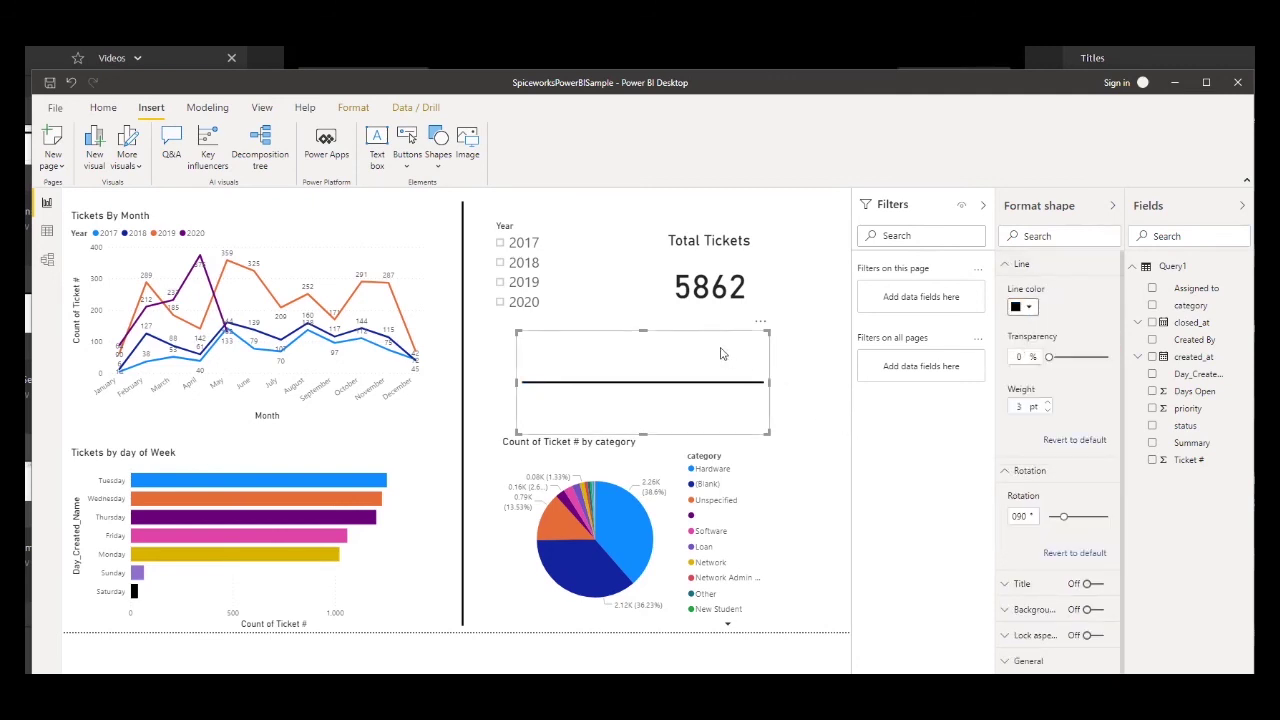
pyautogui.moveTo(717, 358); pyautogui.dragTo(848, 427)
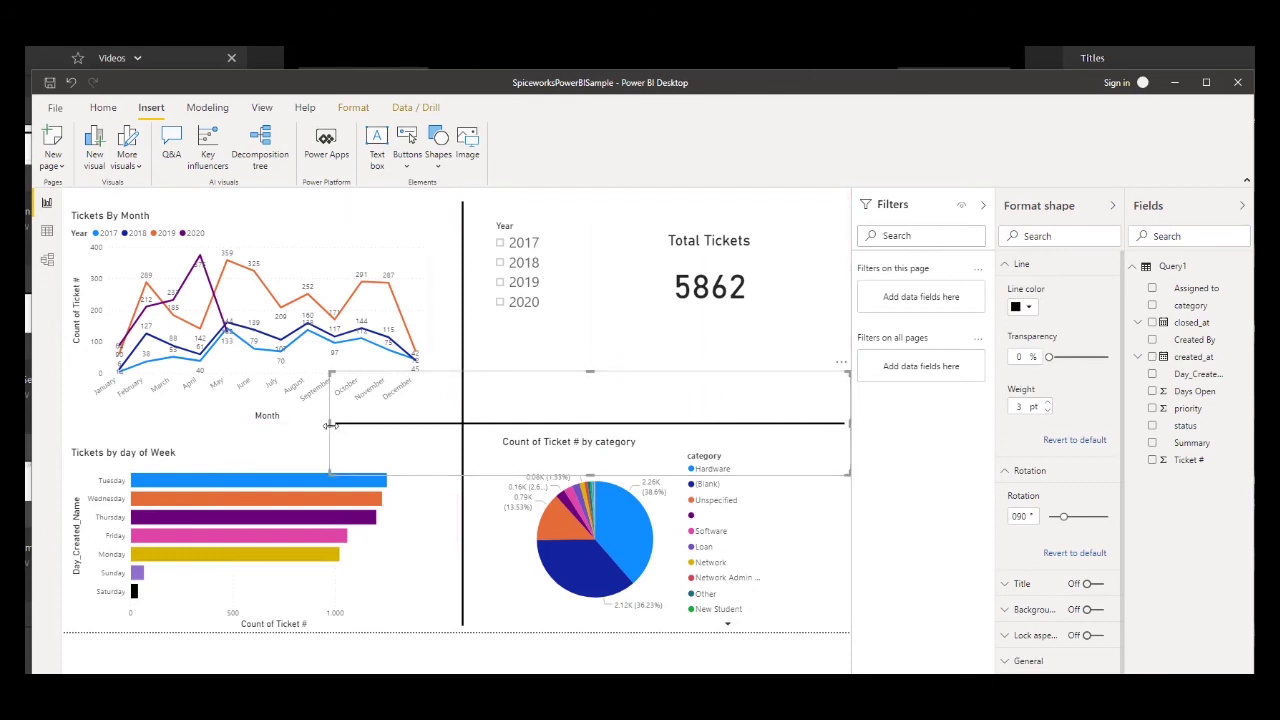
pyautogui.moveTo(330, 425); pyautogui.dragTo(70, 420)
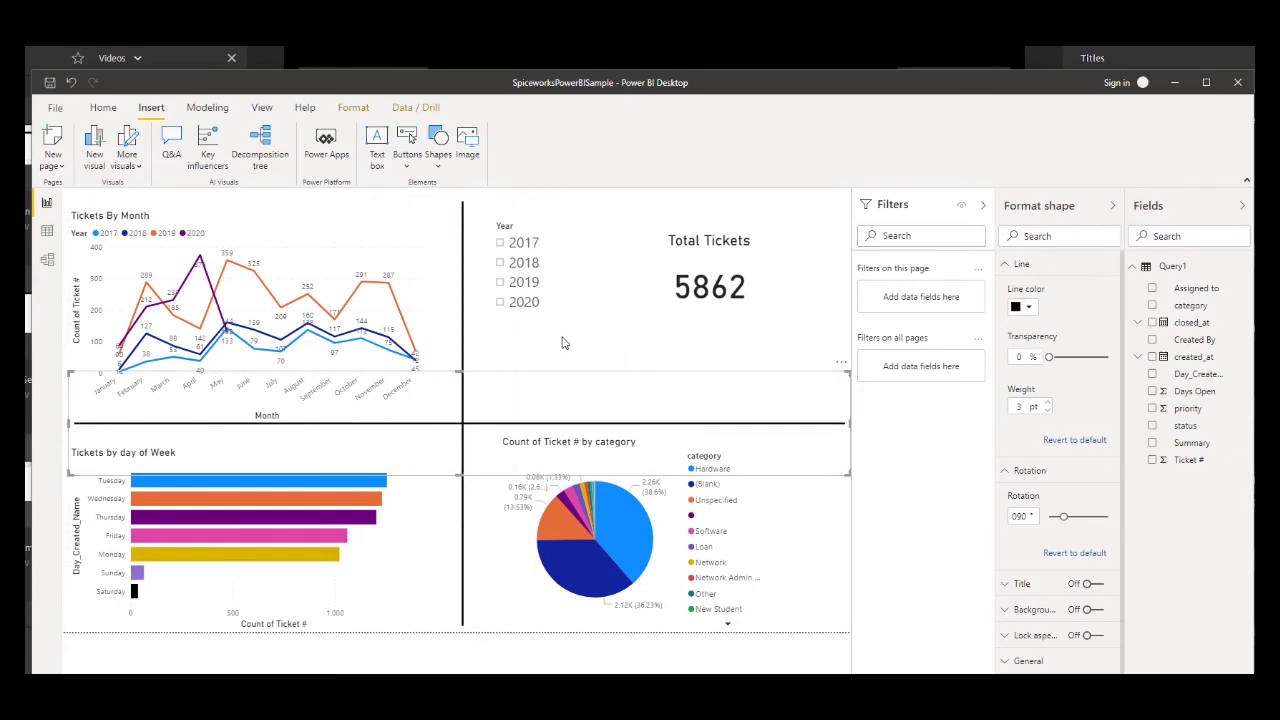
# - Move the Year slicer and Total Tickets card down and right, and shorten the vertical line's top
pyautogui.click(548, 310)
pyautogui.moveTo(552, 243); pyautogui.dragTo(593, 285)
pyautogui.moveTo(750, 251); pyautogui.dragTo(773, 281)
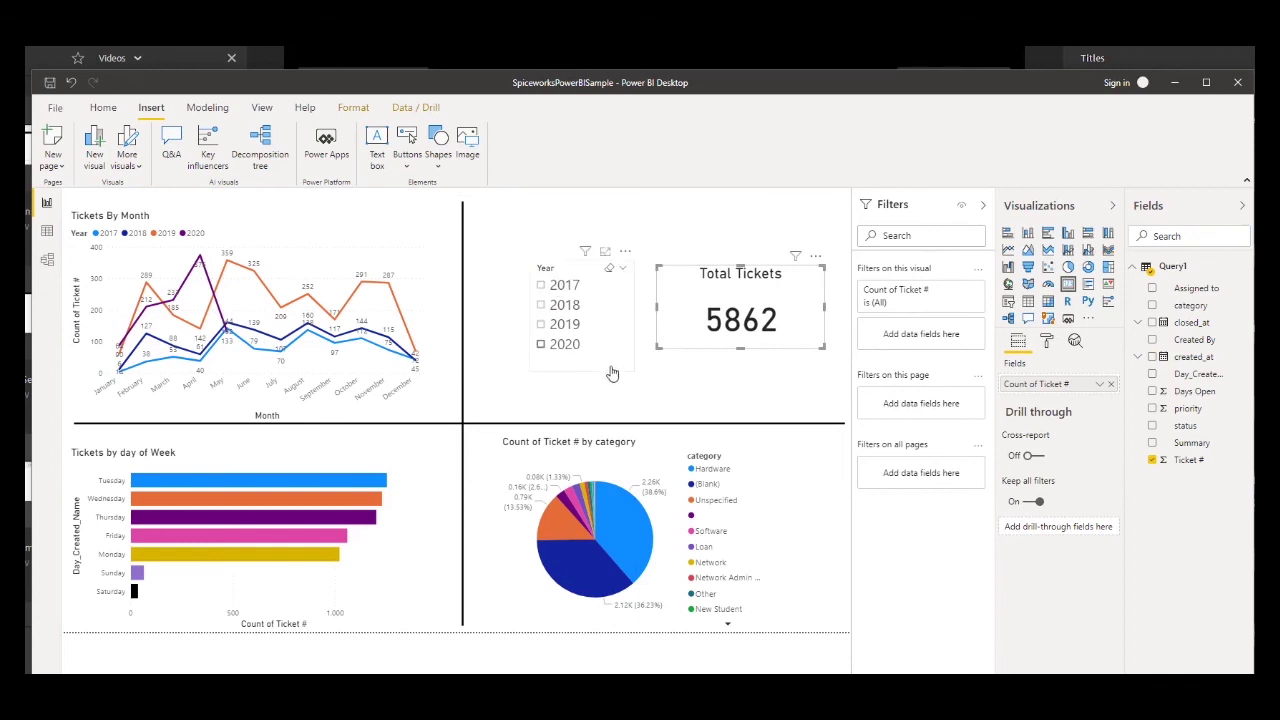
pyautogui.click(459, 201)
pyautogui.moveTo(461, 197); pyautogui.dragTo(462, 219)
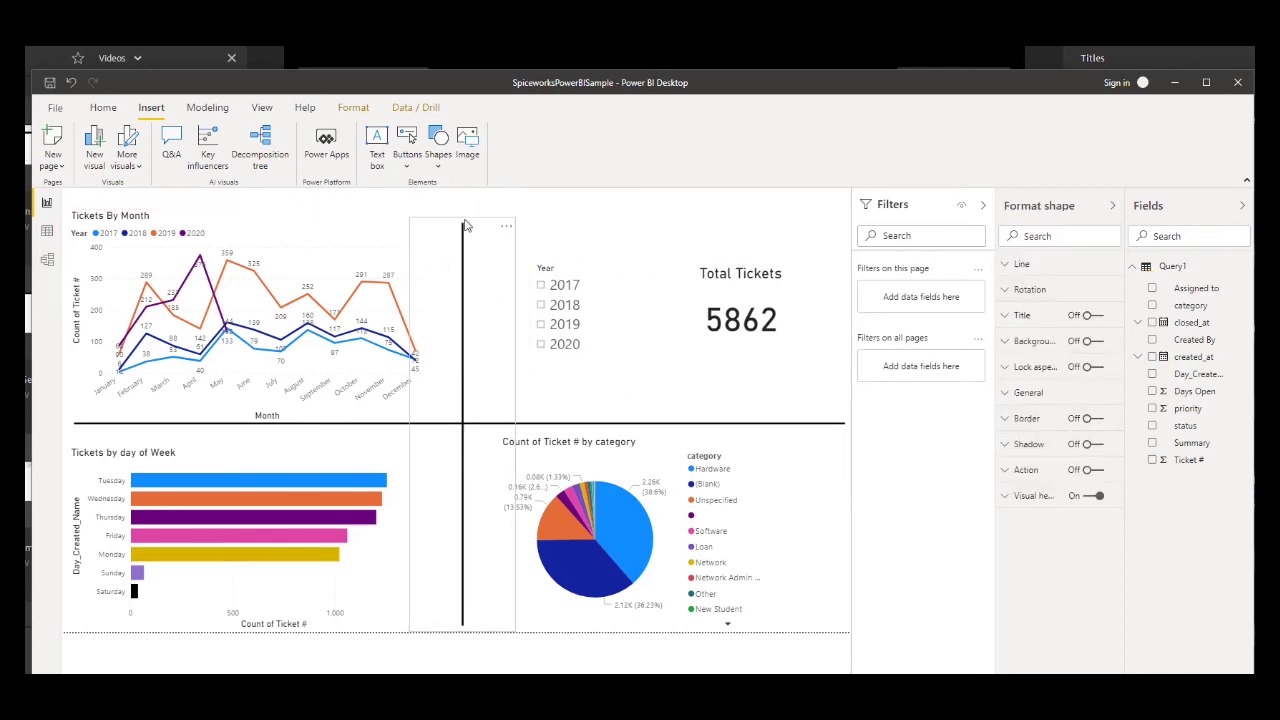
pyautogui.click(378, 164)
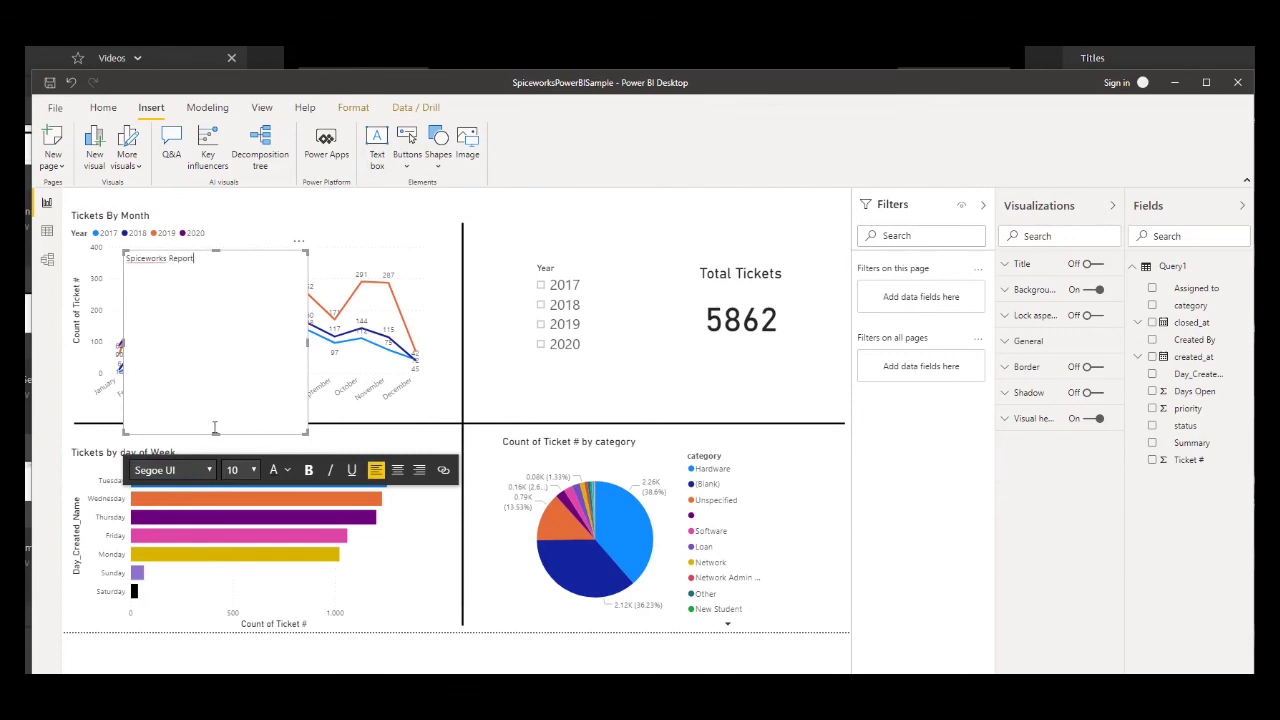
# - Type 'Spiceworks Report' in the text box, make it bold size 20, and shrink the box
pyautogui.write('Spiceworks Report')
pyautogui.moveTo(194, 258); pyautogui.dragTo(127, 257)
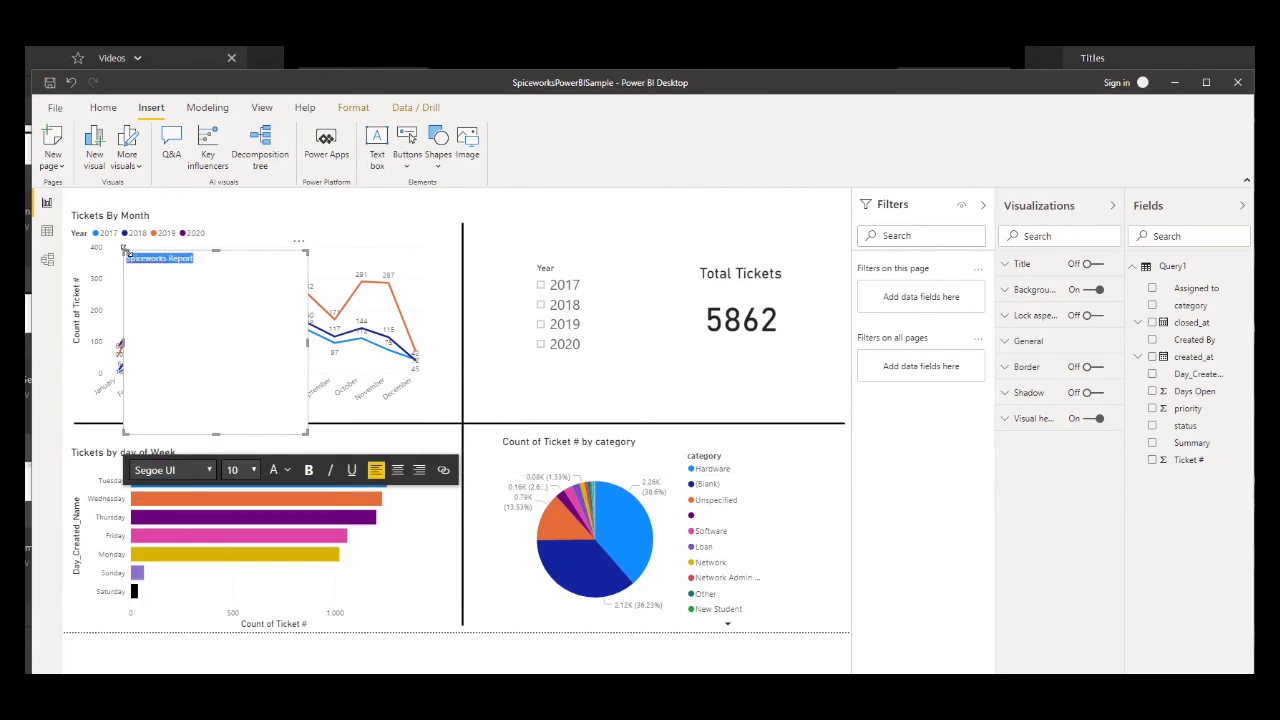
pyautogui.click(308, 469)
pyautogui.click(253, 470)
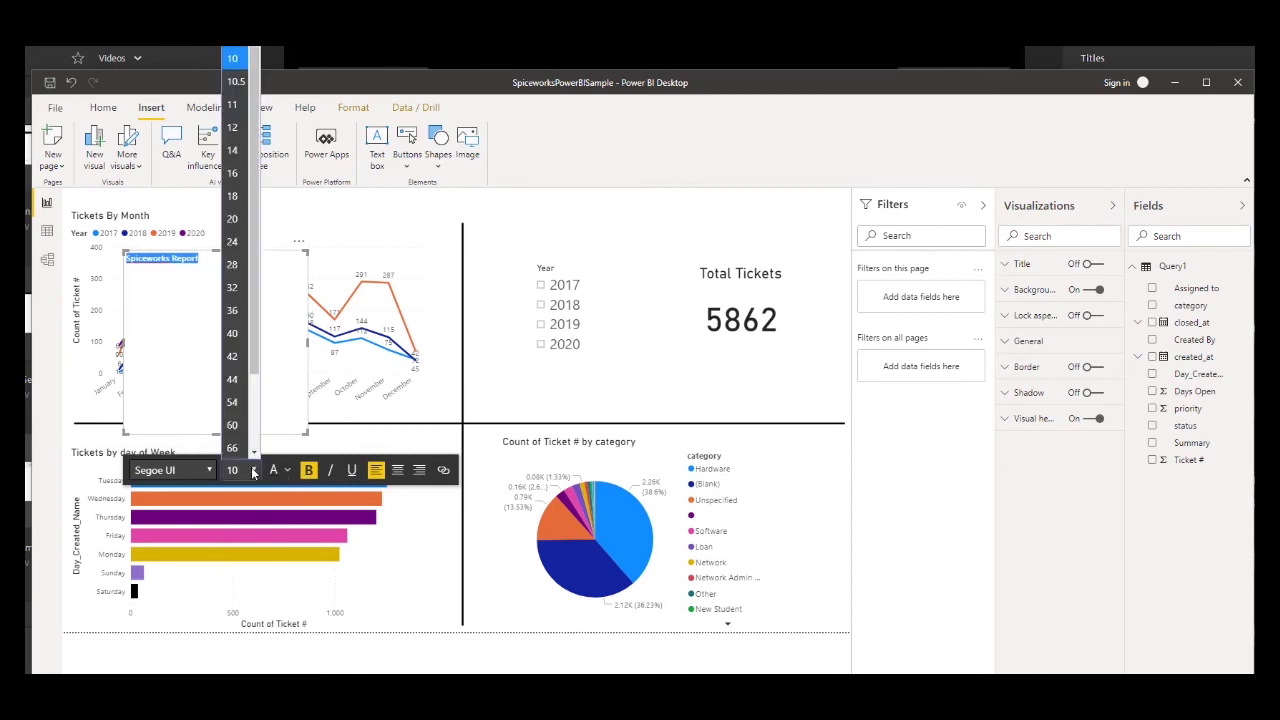
pyautogui.click(232, 218)
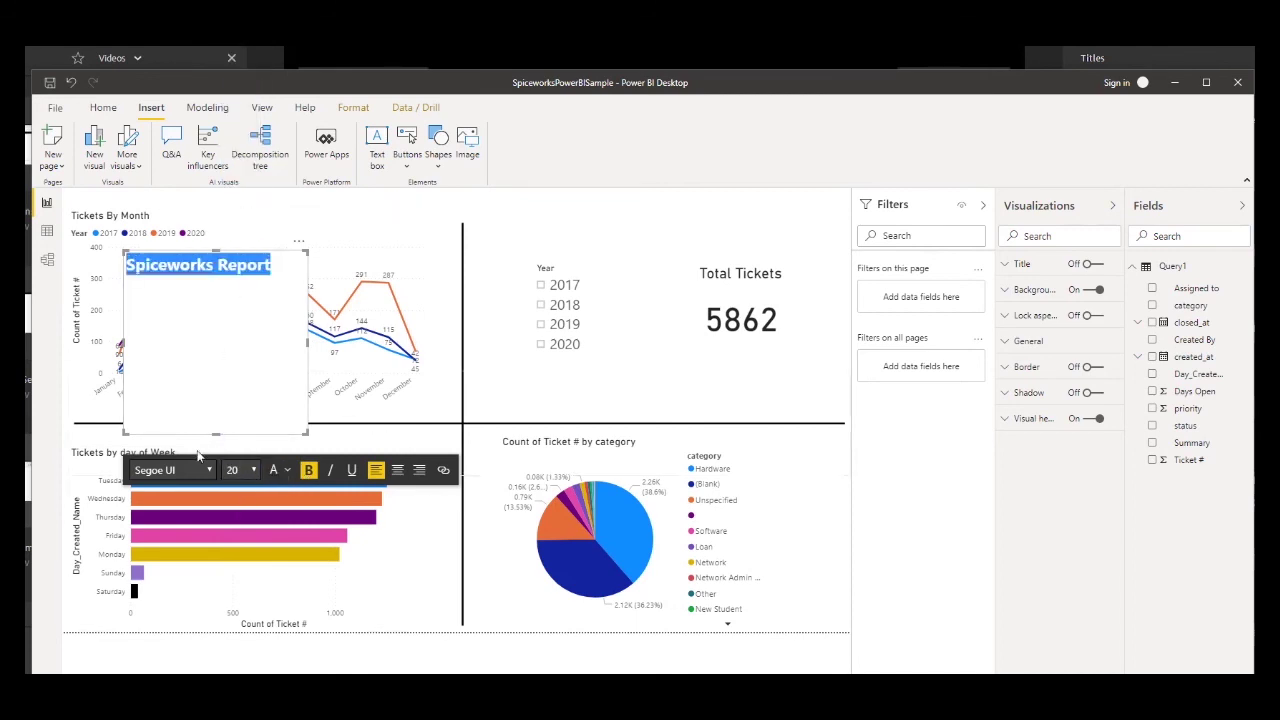
pyautogui.moveTo(216, 434); pyautogui.dragTo(220, 293)
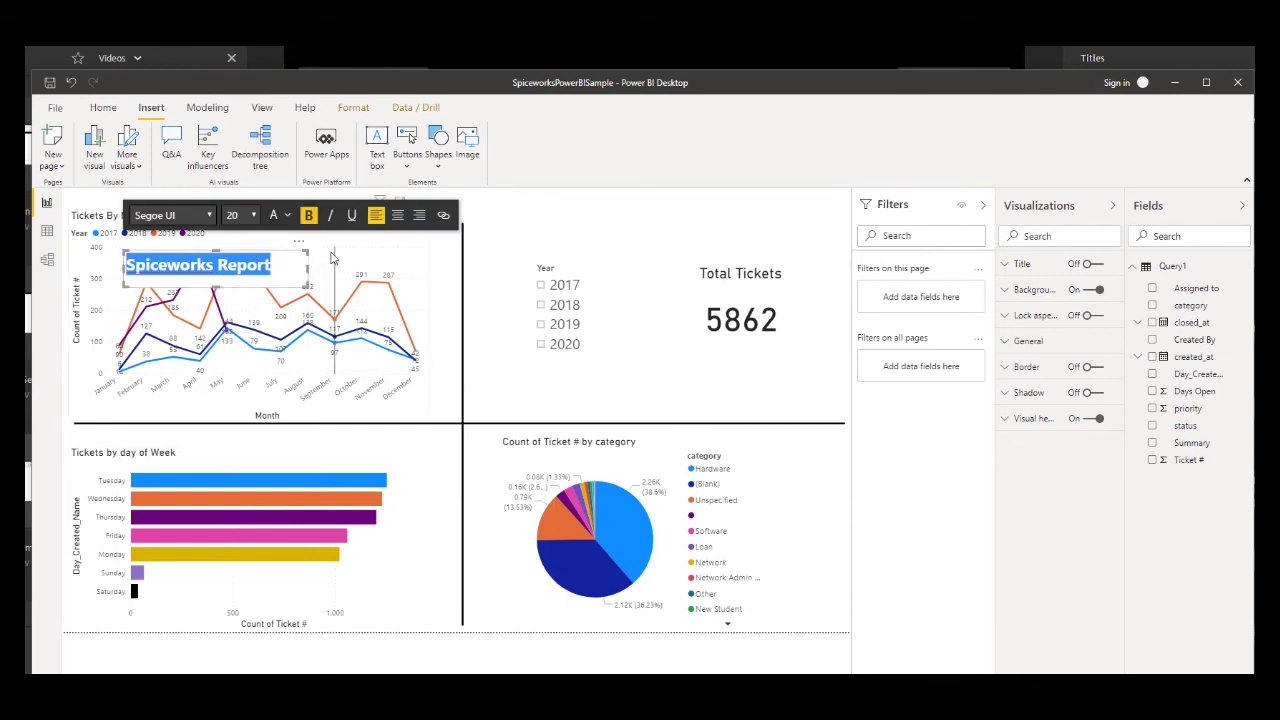
pyautogui.click(458, 268)
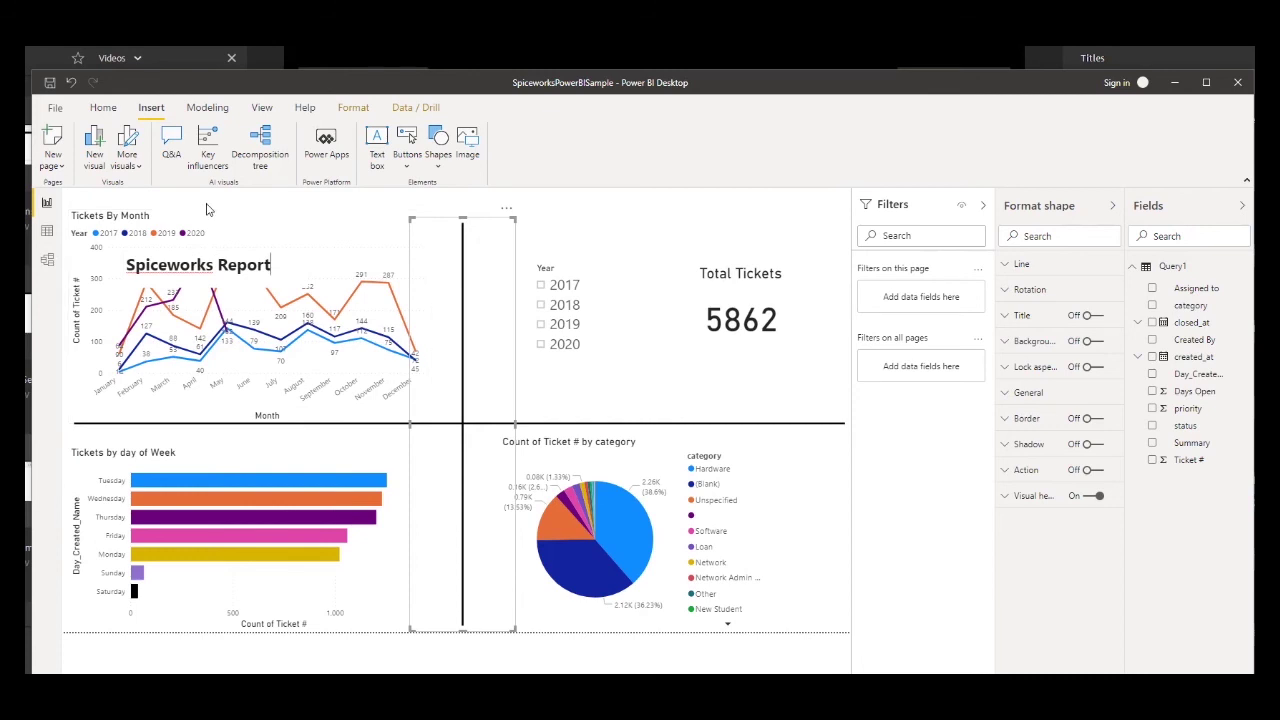
# - Move the Spiceworks Report title box to the top centre of the page
pyautogui.click(151, 259)
pyautogui.moveTo(146, 262); pyautogui.dragTo(217, 263)
pyautogui.click(203, 210)
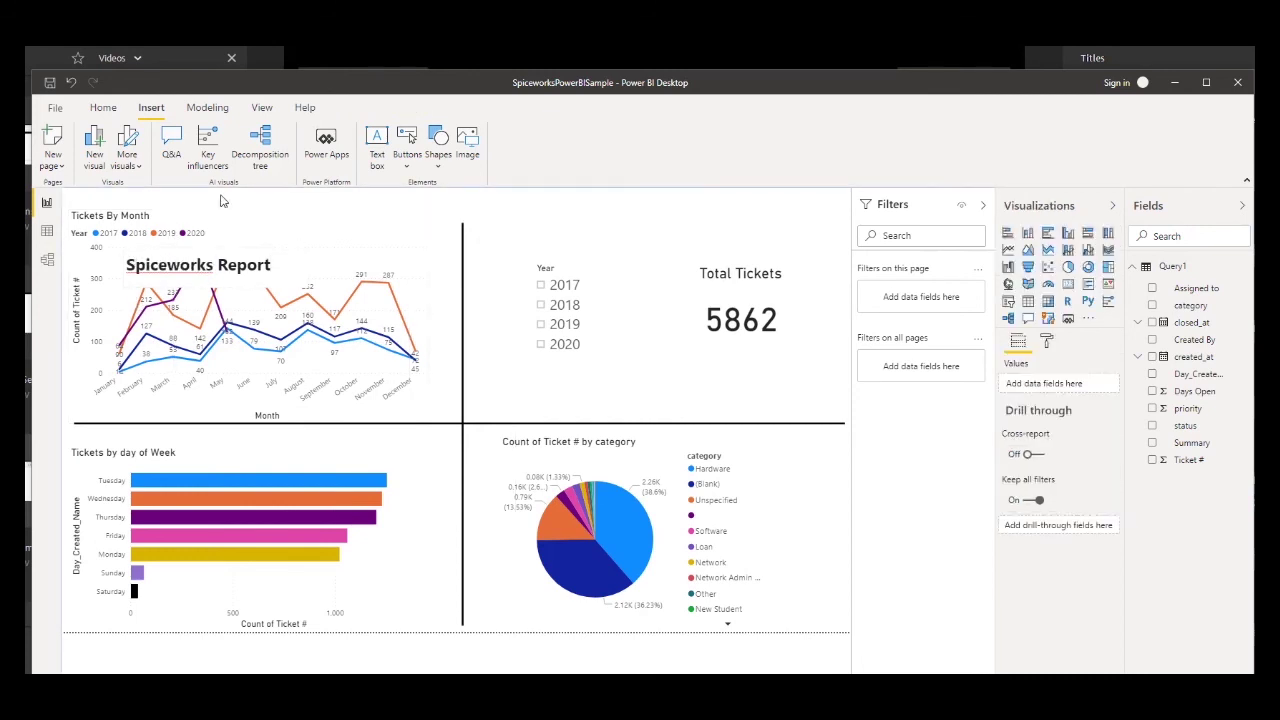
pyautogui.click(286, 253)
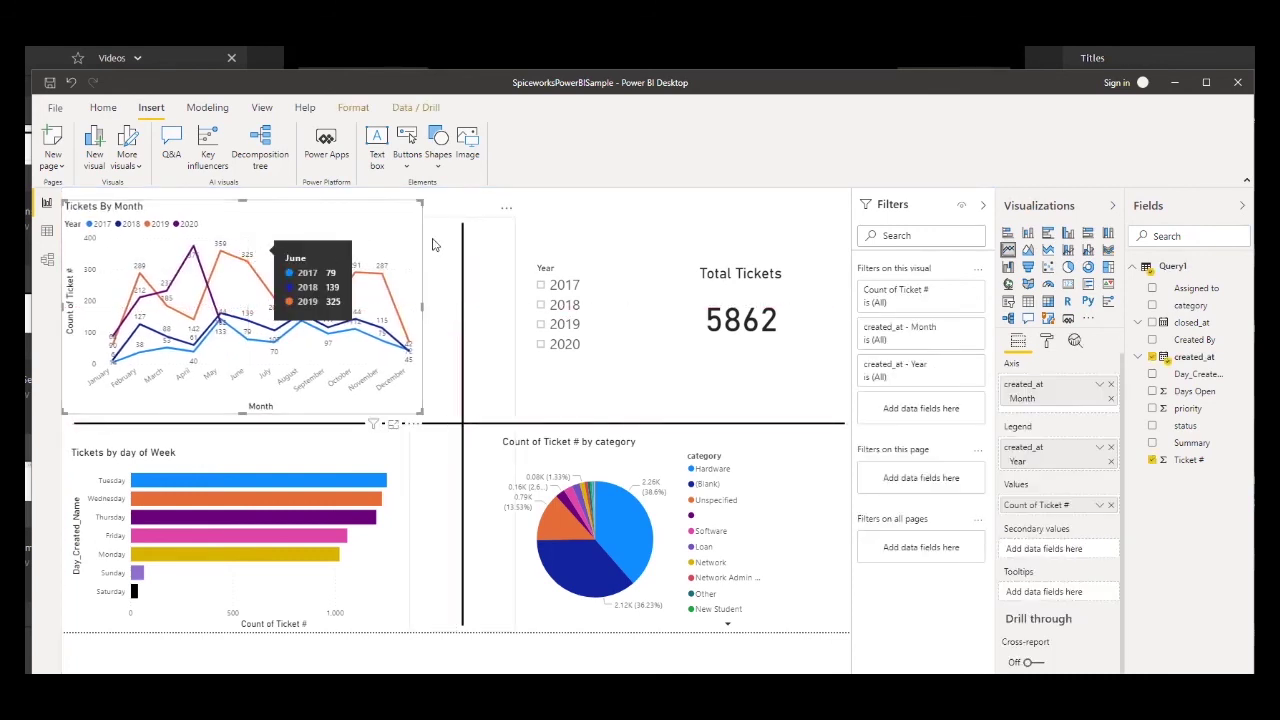
pyautogui.click(434, 242)
pyautogui.doubleClick(232, 275)
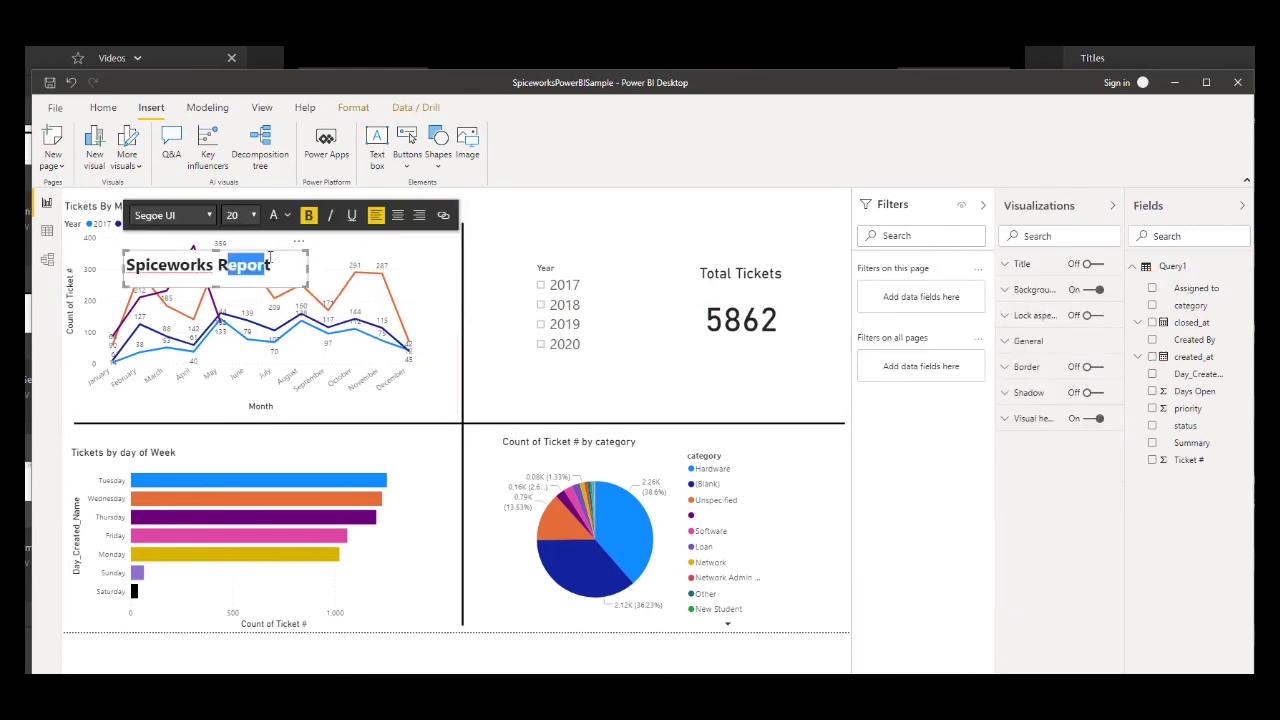
pyautogui.moveTo(277, 253); pyautogui.dragTo(525, 196)
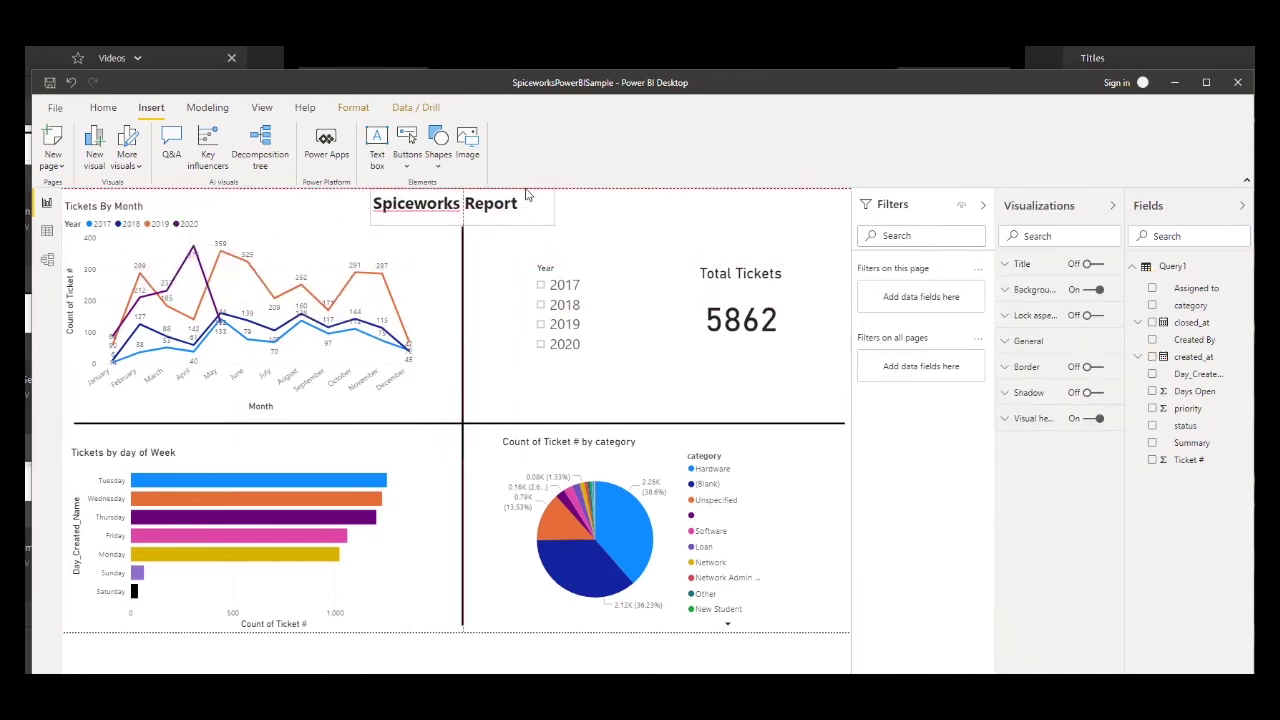
pyautogui.click(633, 204)
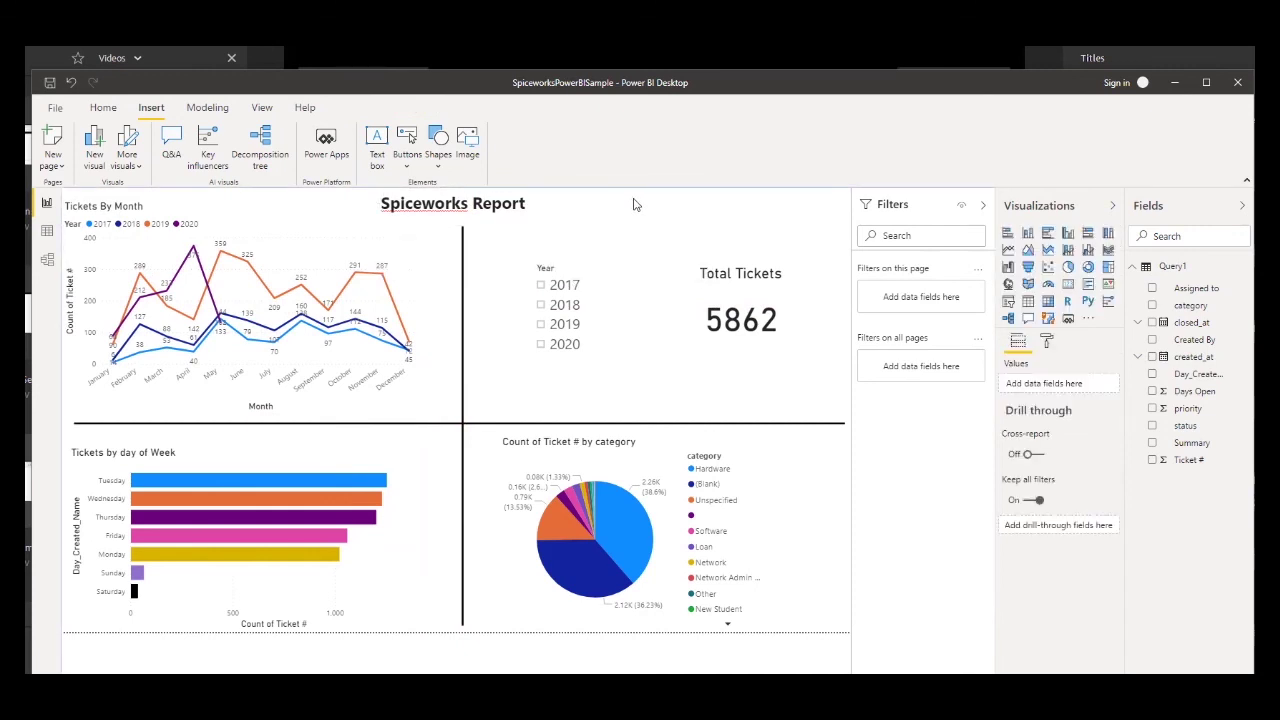